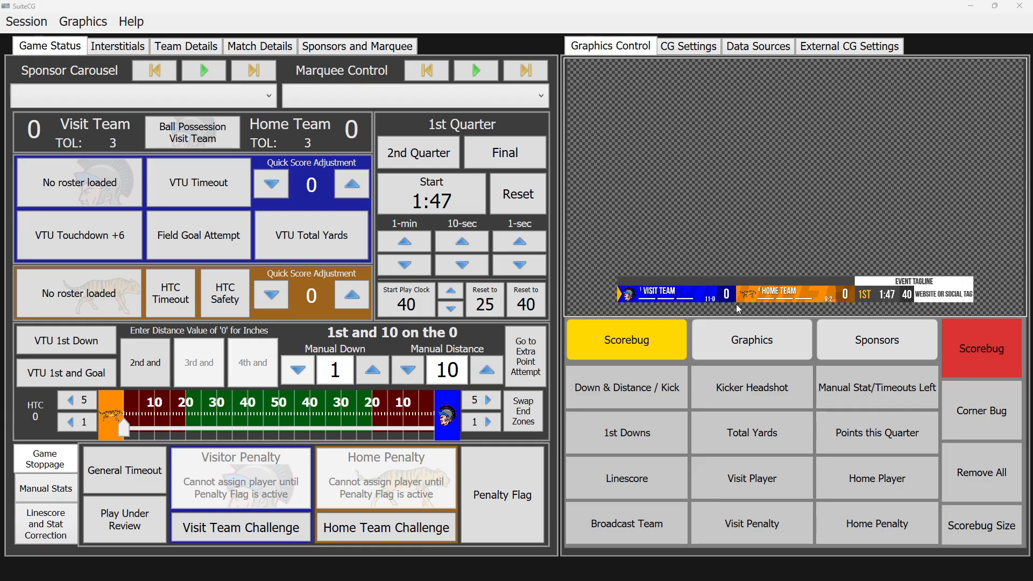
# - Open the third-party data source settings
pyautogui.click(752, 54)
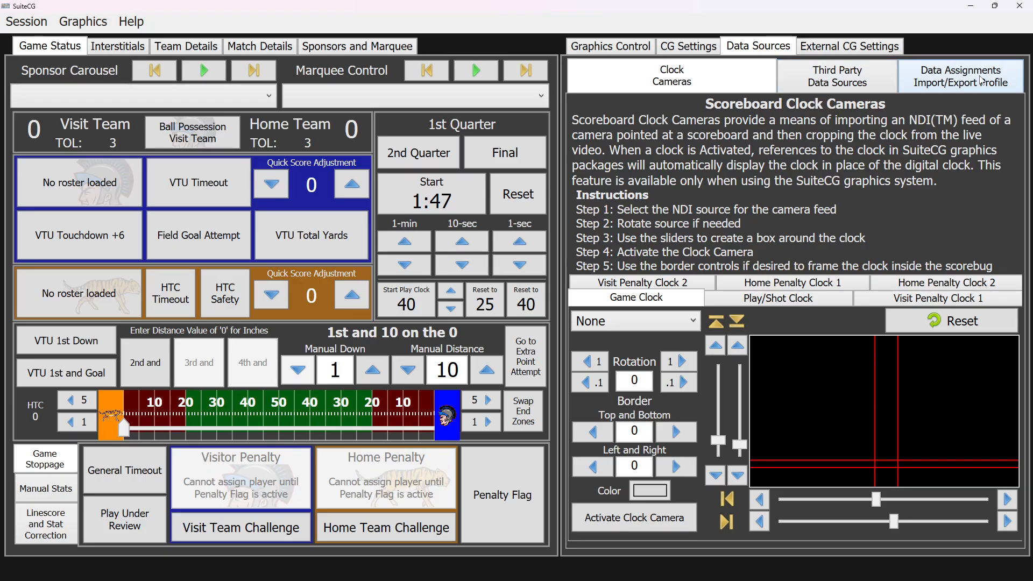
pyautogui.click(823, 81)
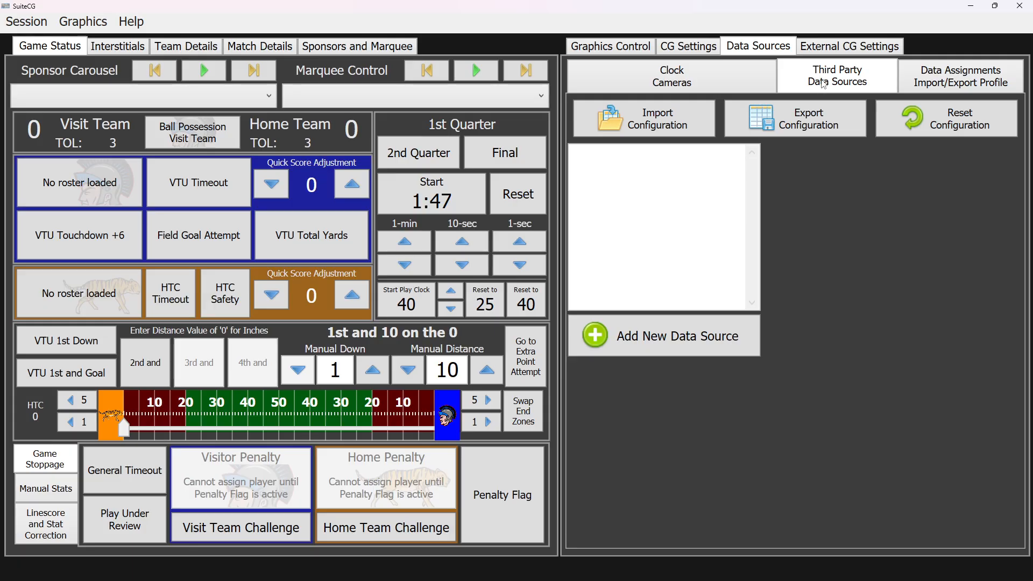
# - Add a Scorebird cloud device as a new data source
pyautogui.click(674, 351)
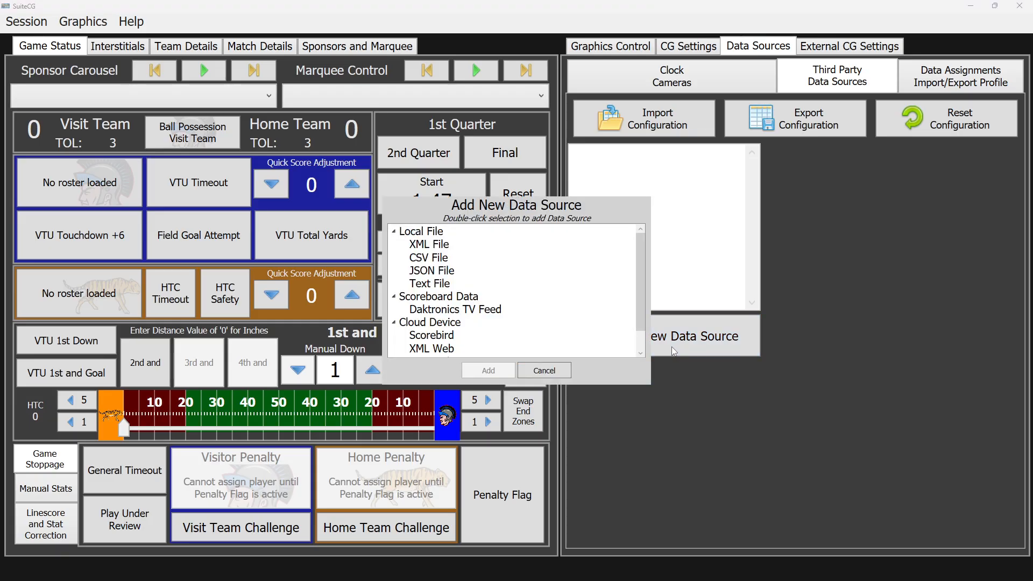
pyautogui.moveTo(638, 295)
pyautogui.mouseDown()
pyautogui.moveTo(642, 309)
pyautogui.moveTo(638, 291)
pyautogui.mouseUp()
pyautogui.moveTo(639, 289); pyautogui.dragTo(644, 324)
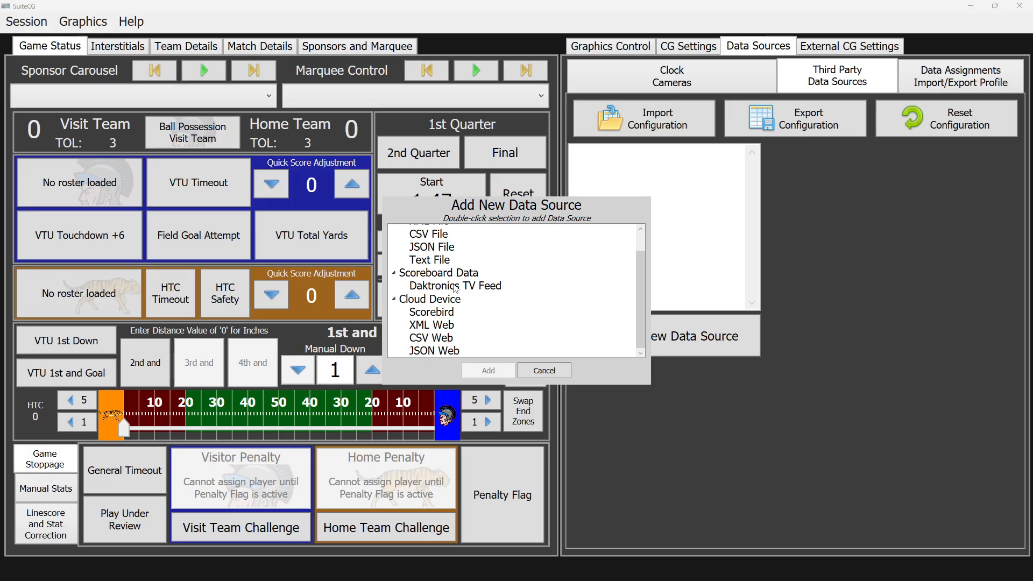
pyautogui.click(436, 313)
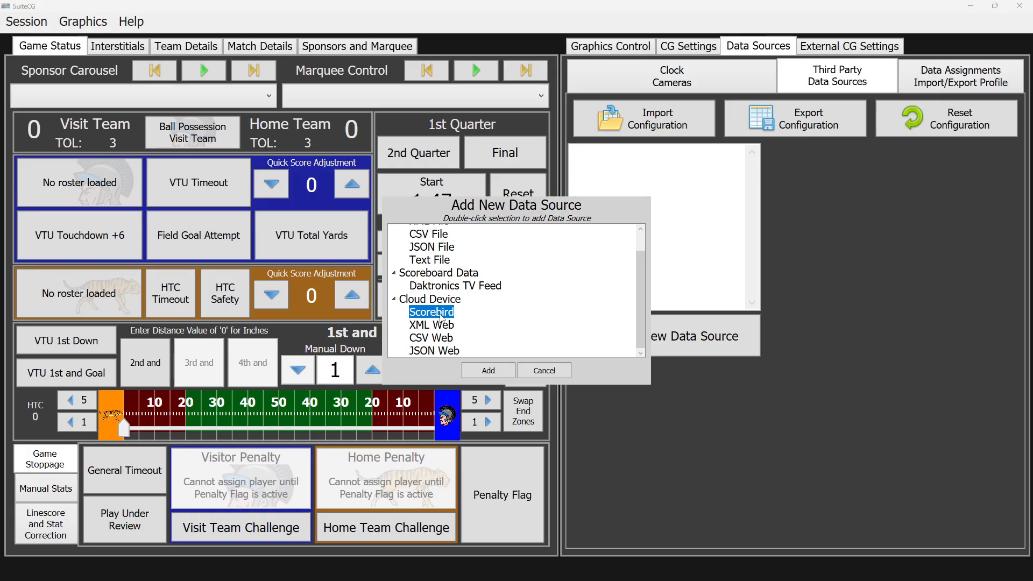
pyautogui.click(487, 376)
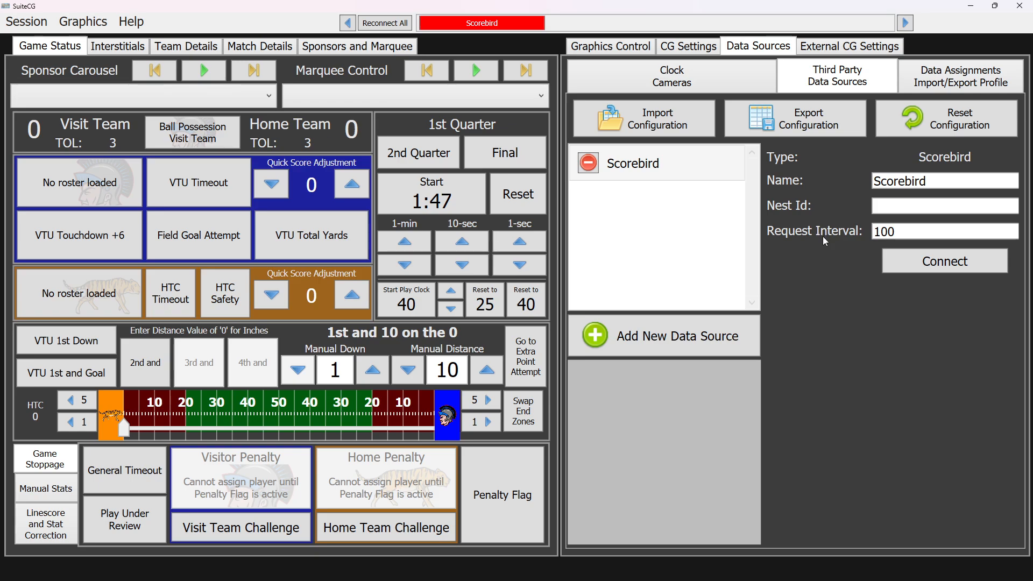
# - Delete the Scorebird data source from the list and confirm its removal
pyautogui.click(888, 212)
pyautogui.click(589, 164)
pyautogui.click(499, 356)
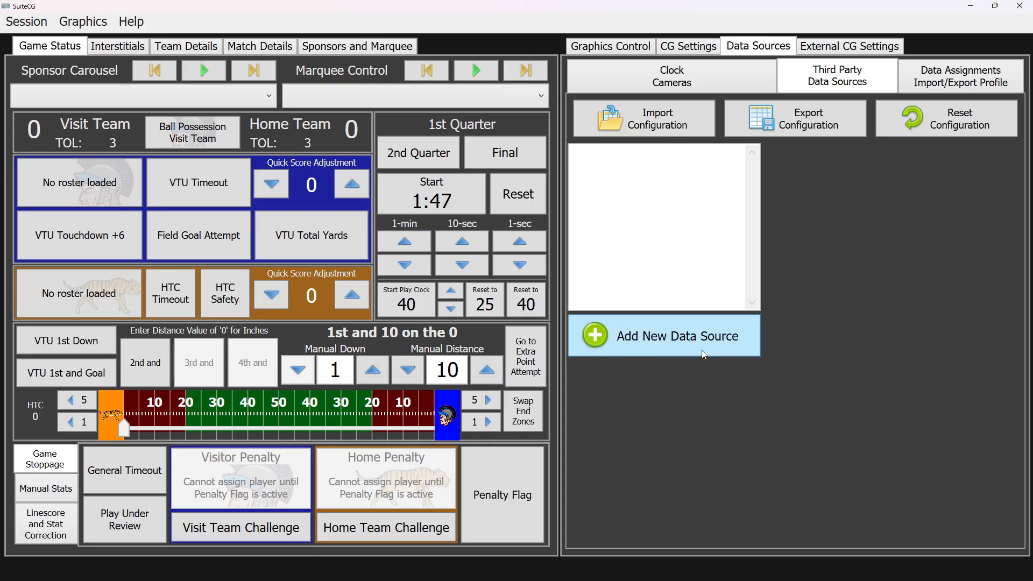
# - Add an XML Web cloud device as a new data source
pyautogui.click(682, 344)
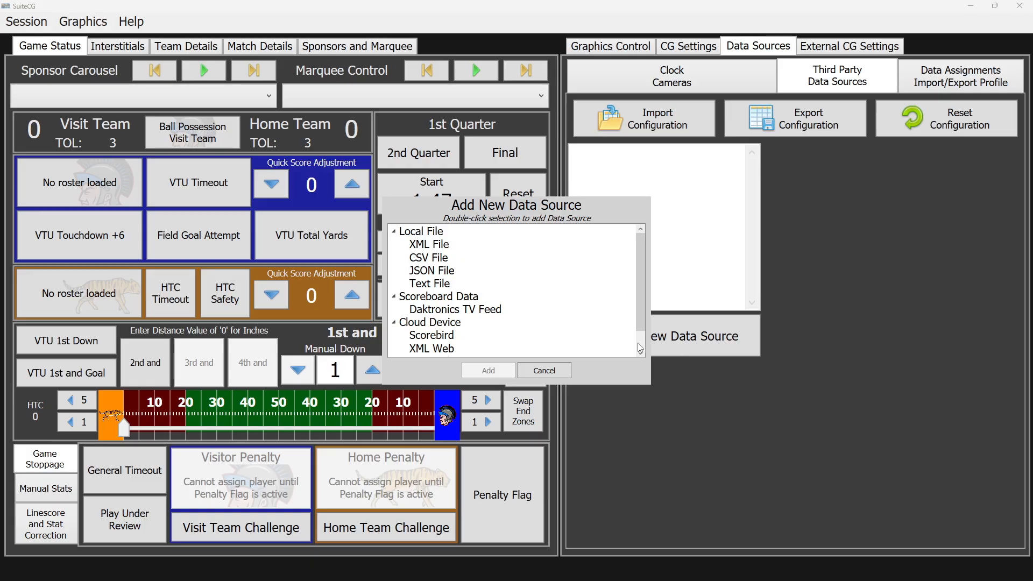
pyautogui.click(443, 350)
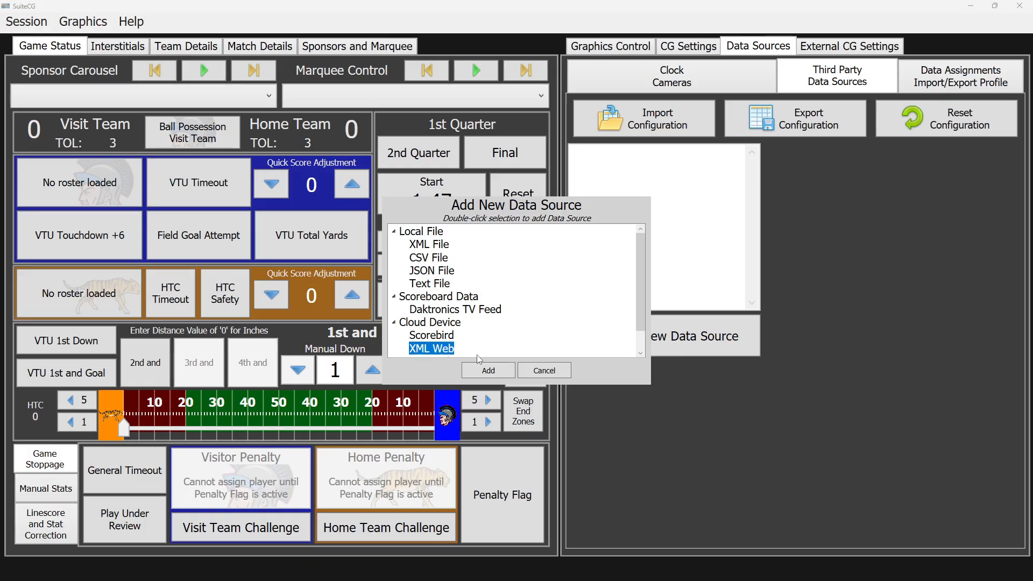
pyautogui.click(500, 371)
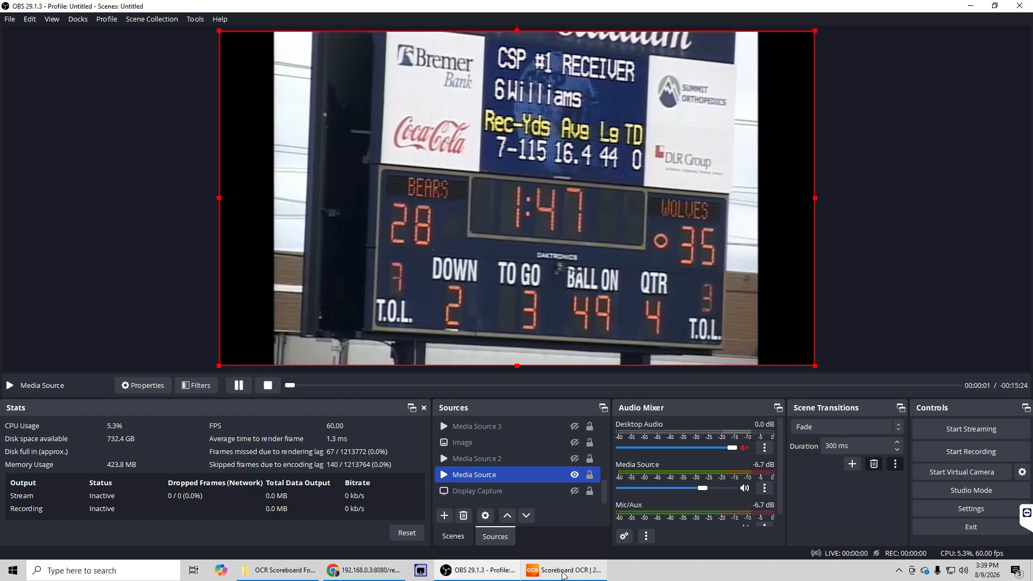
# - Check the HTTP output settings in Scoreboard OCR and copy the results.xml address from the Chrome browser
pyautogui.click(563, 573)
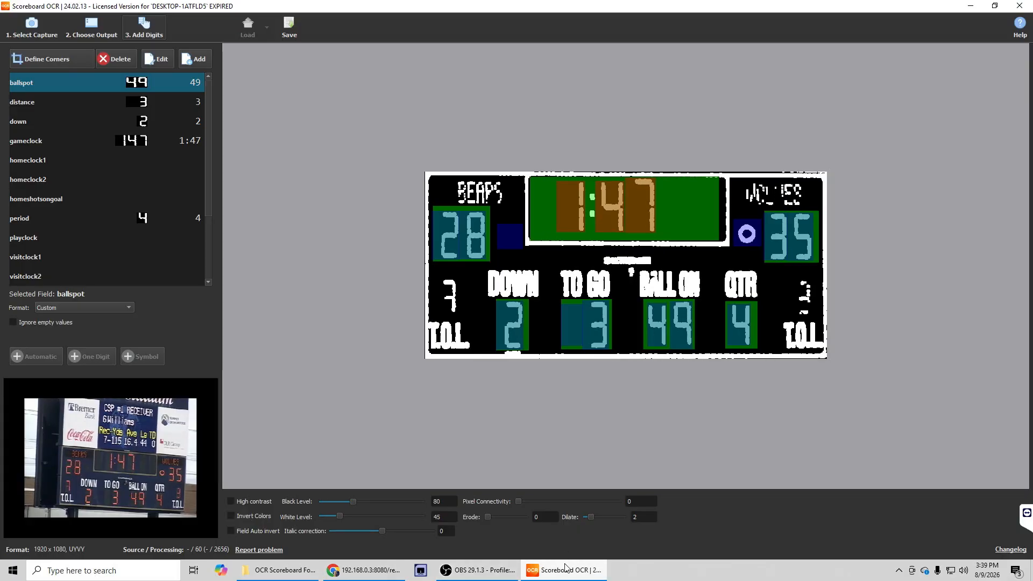
pyautogui.moveTo(565, 569)
pyautogui.click(93, 31)
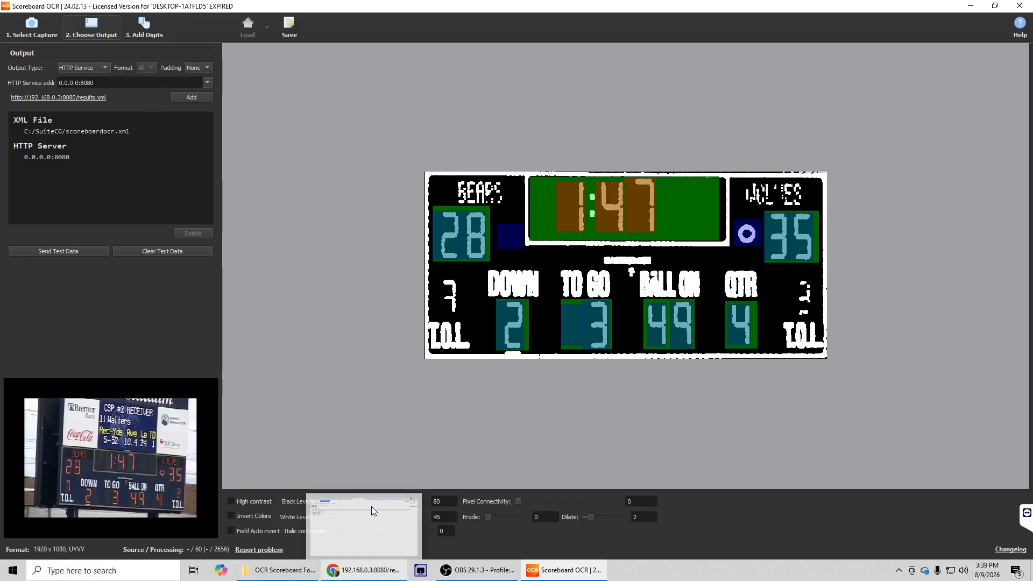
pyautogui.click(354, 569)
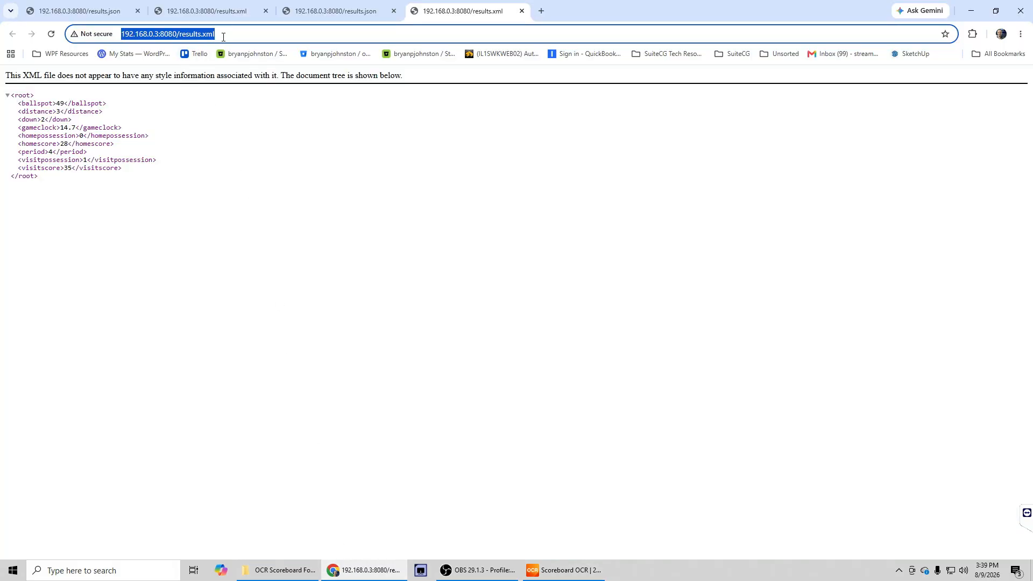
pyautogui.hotkey('alt', 'Tab')
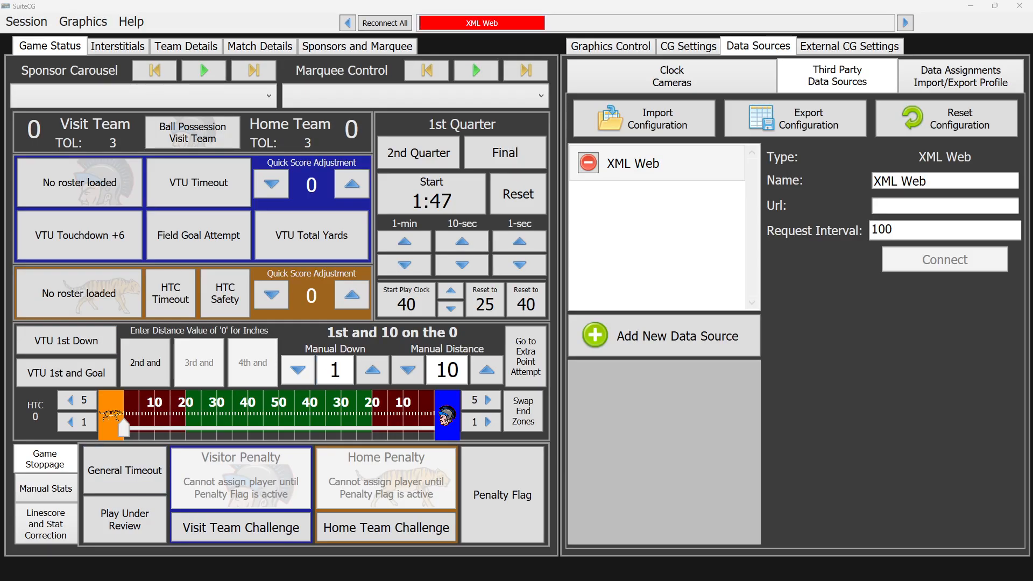
pyautogui.click(887, 205)
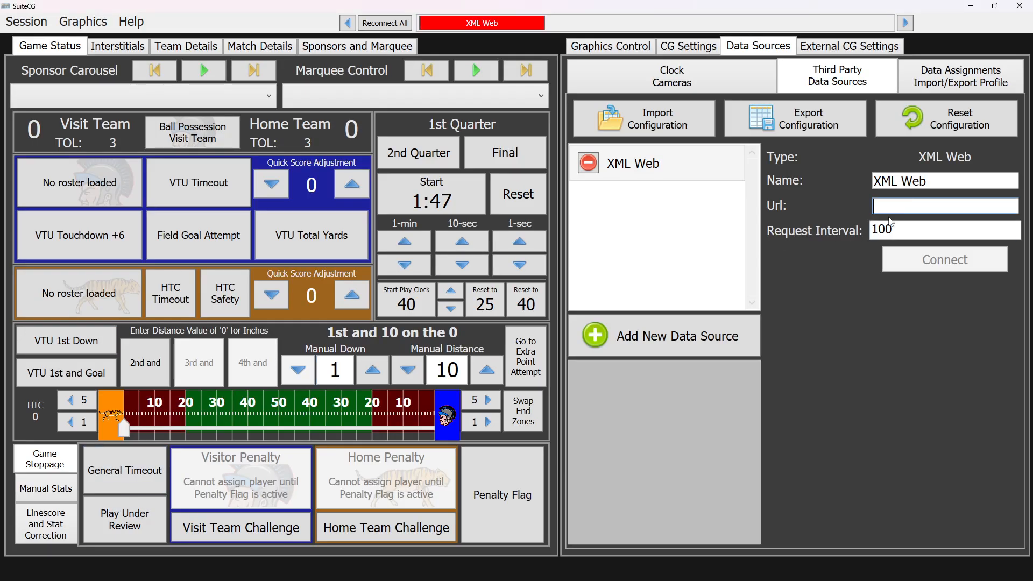
pyautogui.write('http://192.168.0.3:8080/results.xml')
pyautogui.click(934, 263)
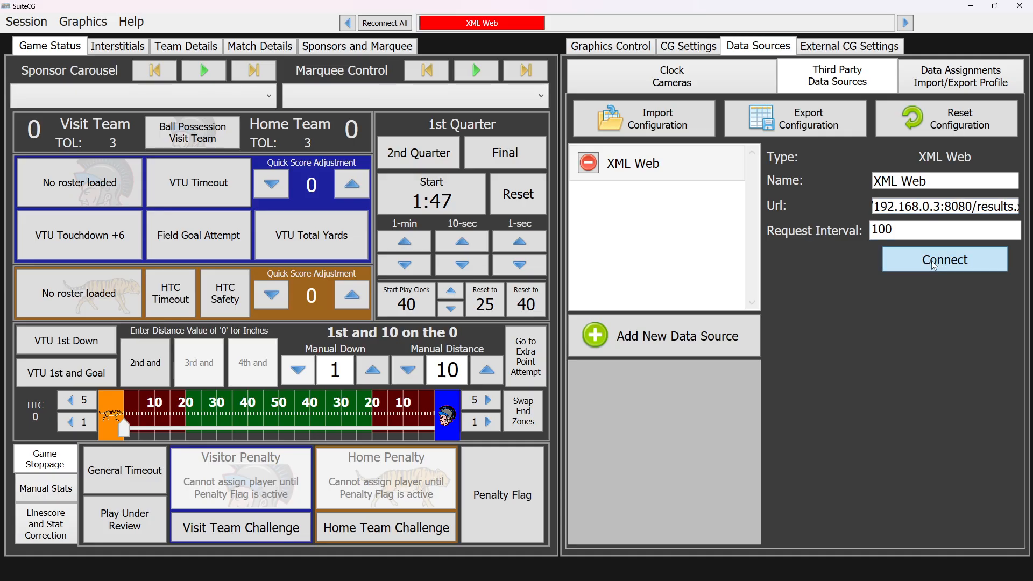
pyautogui.click(933, 264)
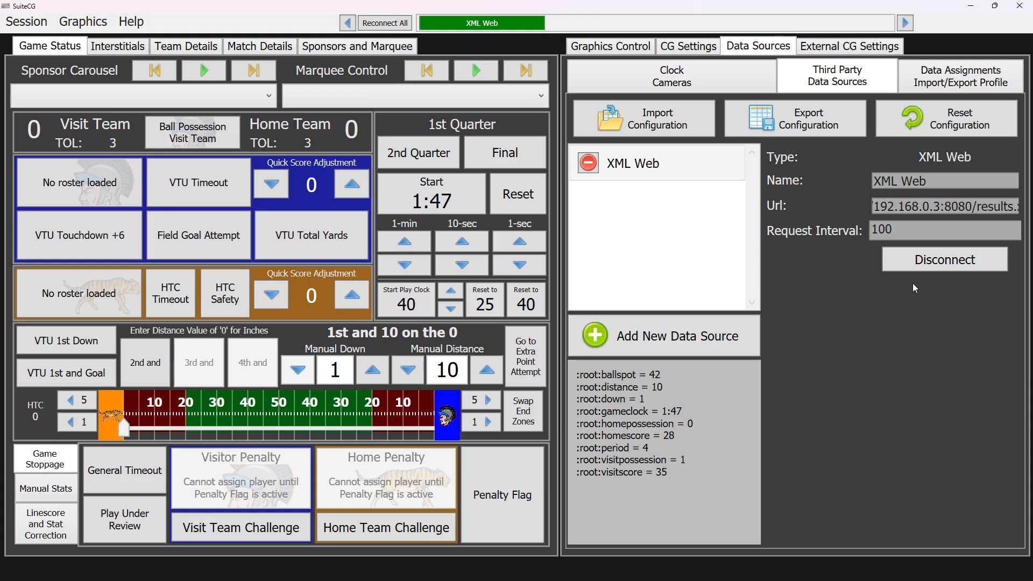
# - Disconnect the XML Web source, rename it "Scoreboard OCR", and reconnect it
pyautogui.click(917, 263)
pyautogui.click(934, 184)
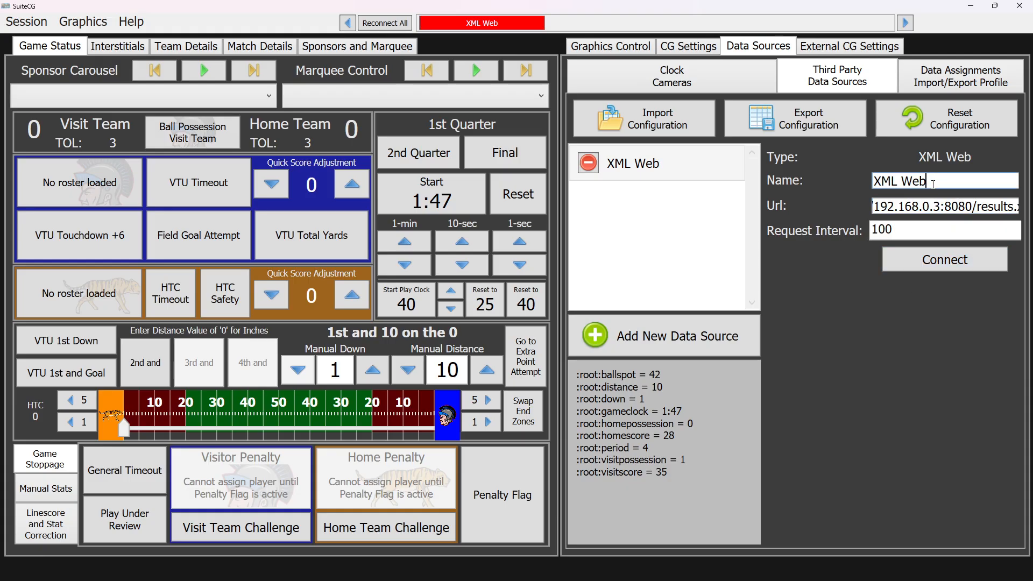
pyautogui.hotkey('ctrl', 'a')
pyautogui.write('Score')
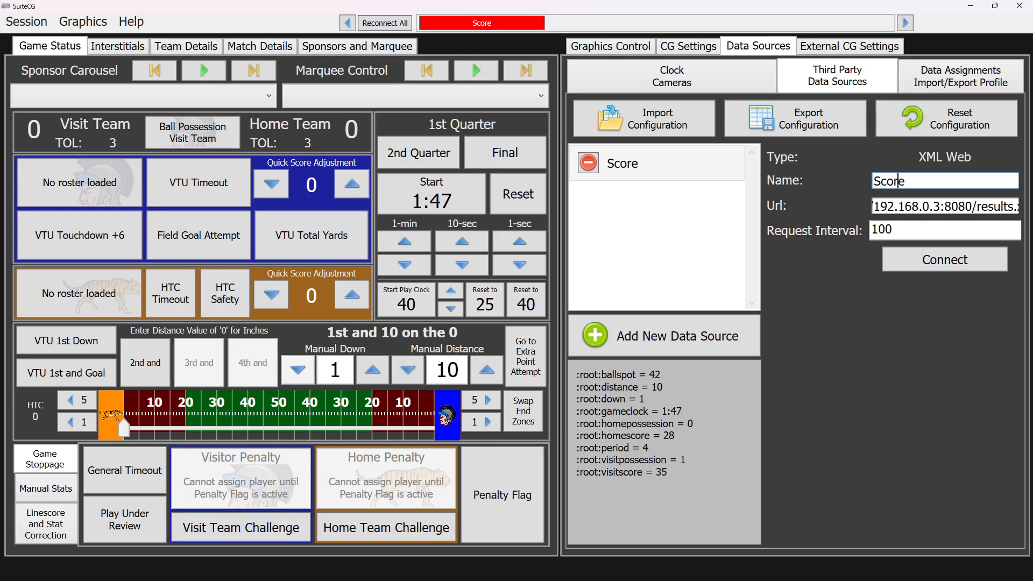
pyautogui.write('board OCR')
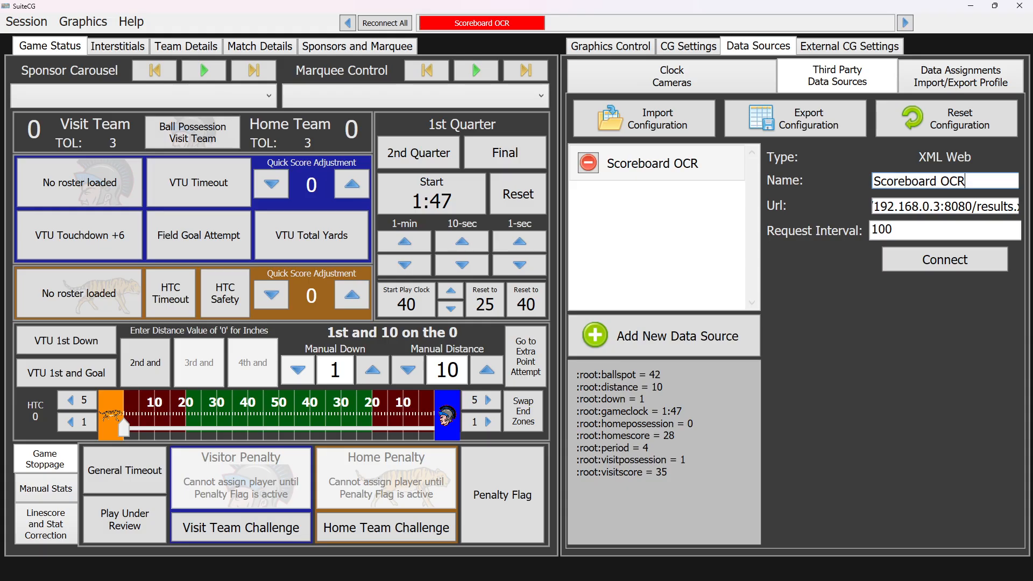
pyautogui.press('Tab')
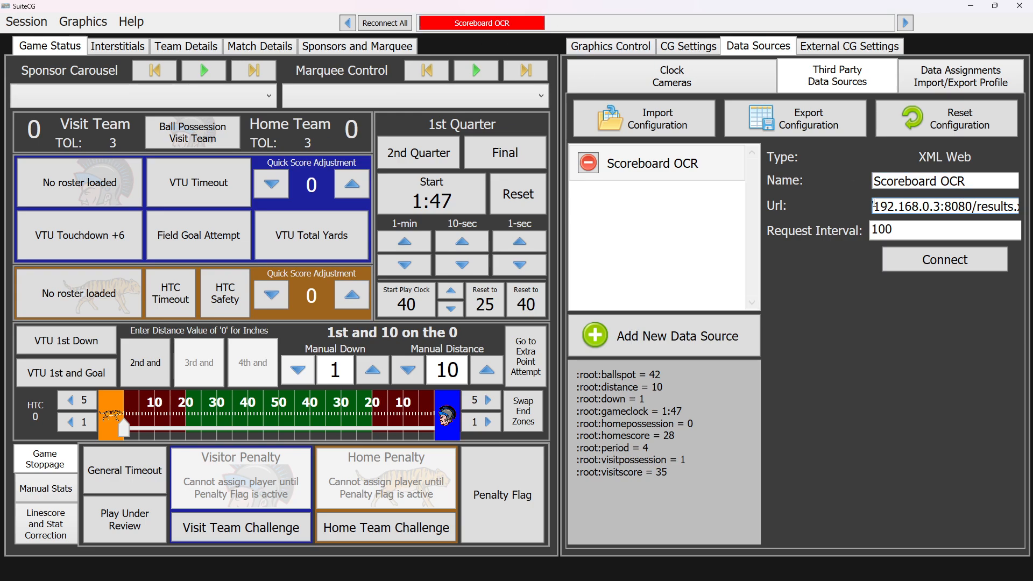
pyautogui.click(904, 262)
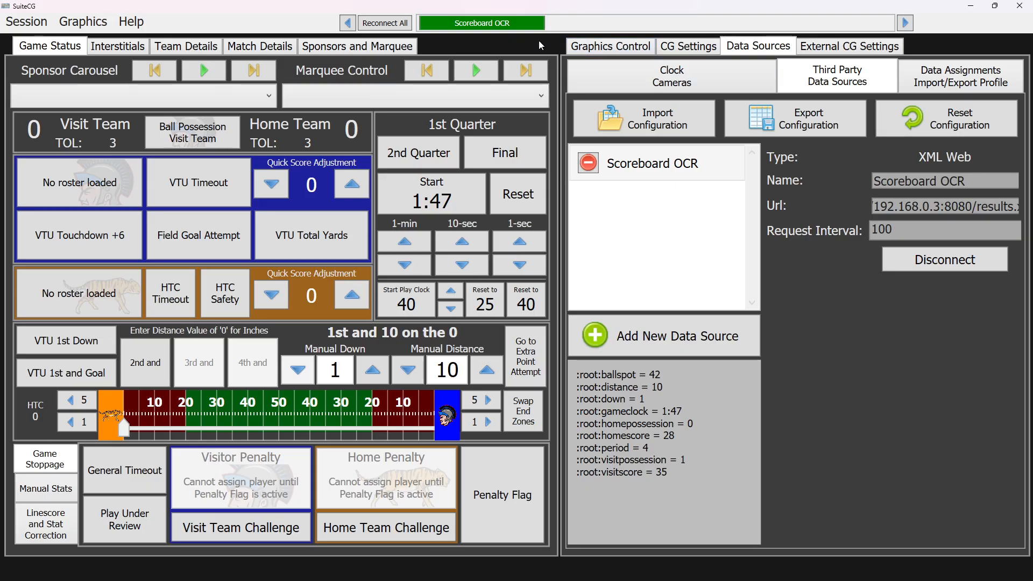
# - Disconnect the Scoreboard OCR data source and return to the Graphics Control view
pyautogui.click(607, 54)
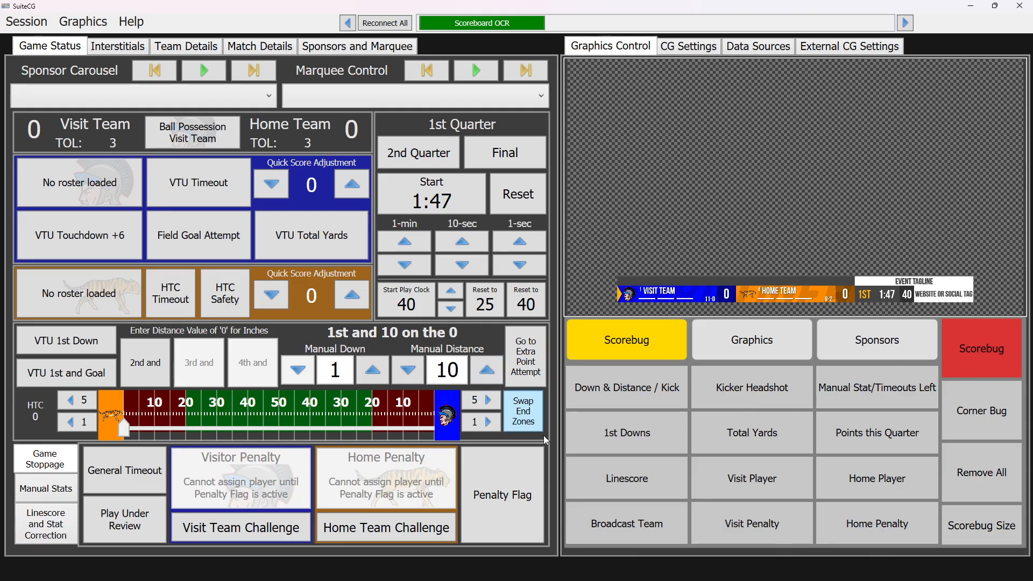
pyautogui.click(764, 51)
pyautogui.click(932, 257)
pyautogui.click(619, 51)
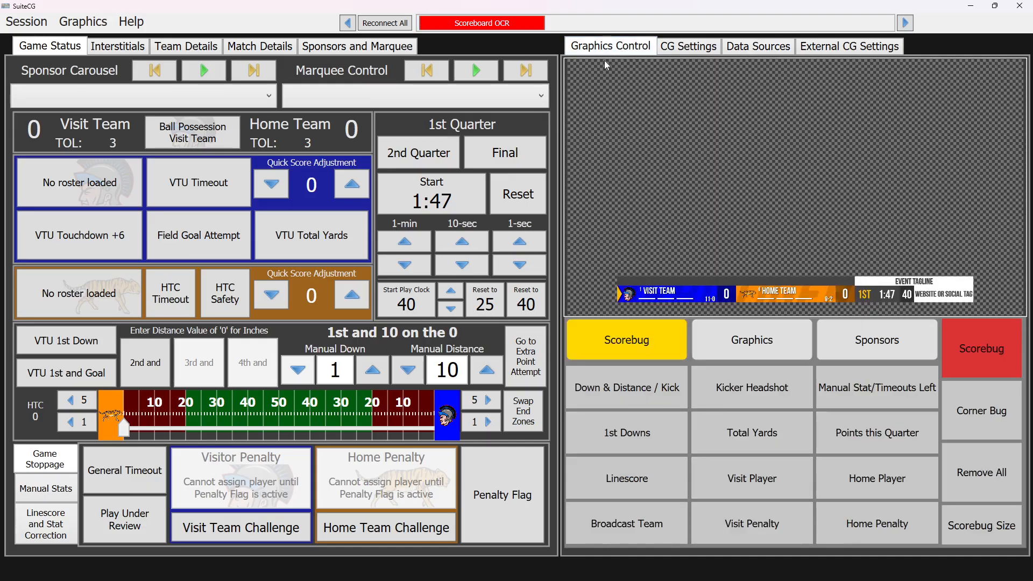
# - Reconnect Scoreboard OCR through its status indicator and view its data source details from there
pyautogui.click(459, 23)
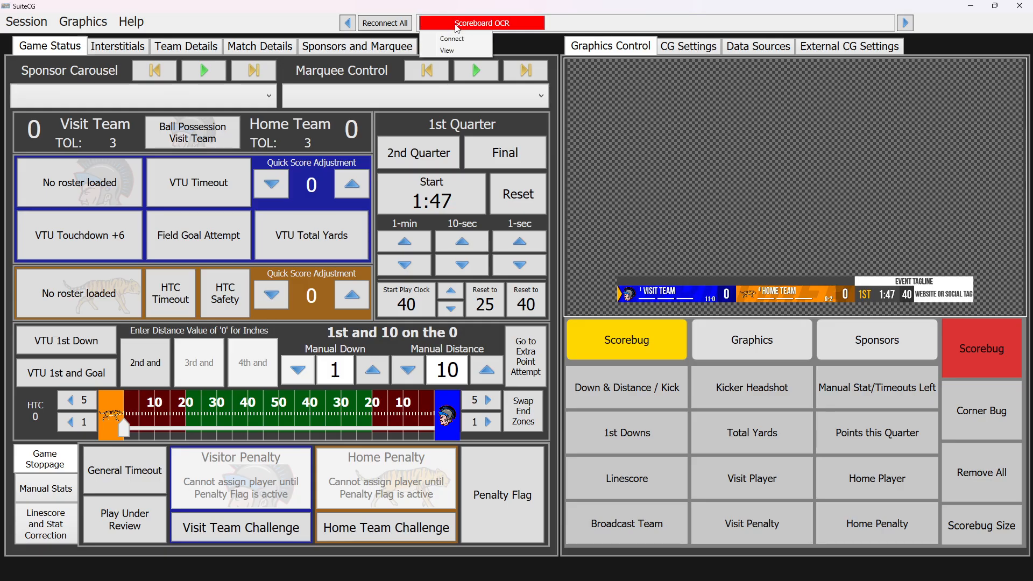
pyautogui.click(458, 40)
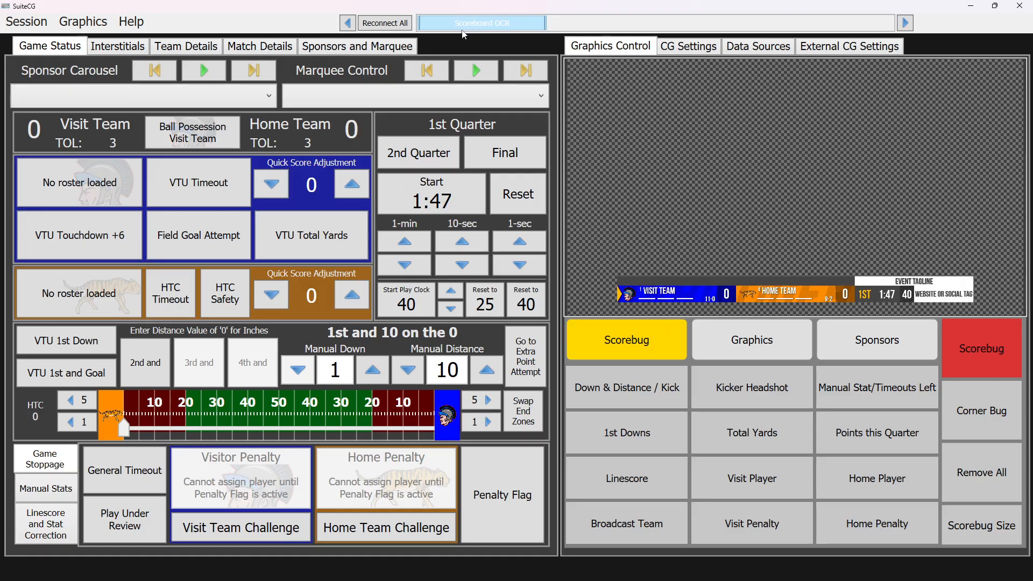
pyautogui.click(451, 28)
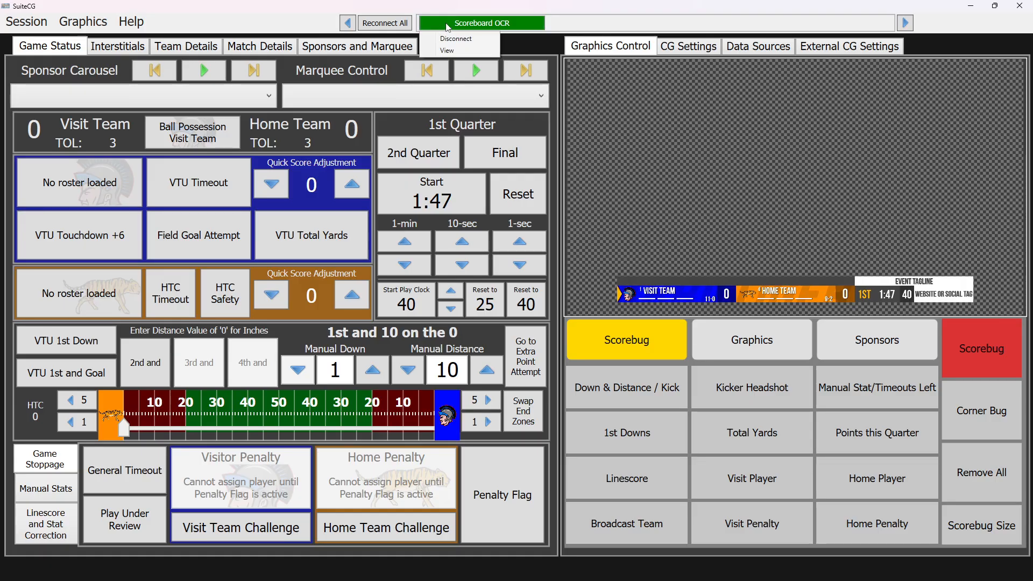
pyautogui.click(450, 51)
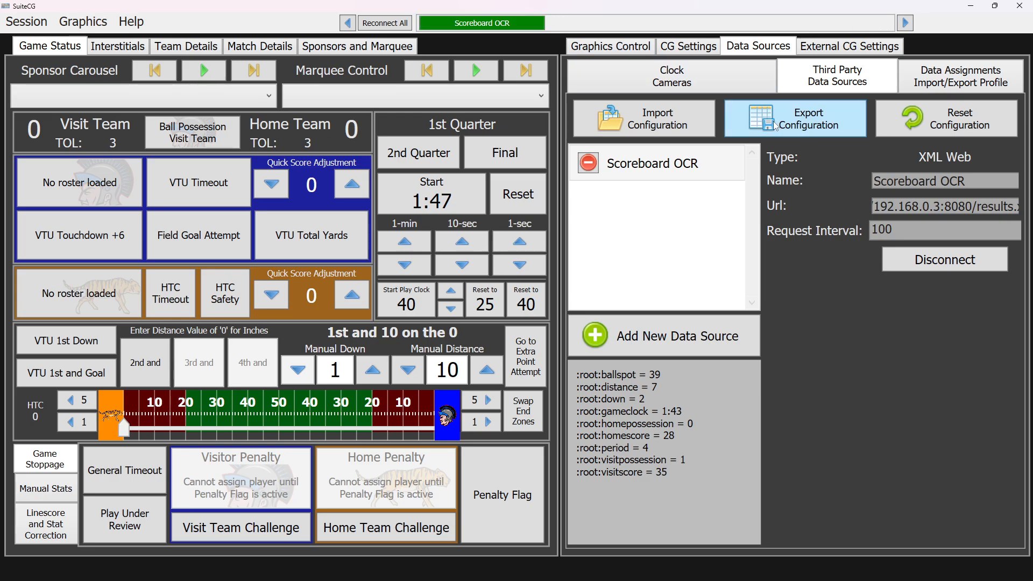
# - Disconnect the Scoreboard OCR source, then restore it by reconnecting all data sources at once
pyautogui.click(904, 262)
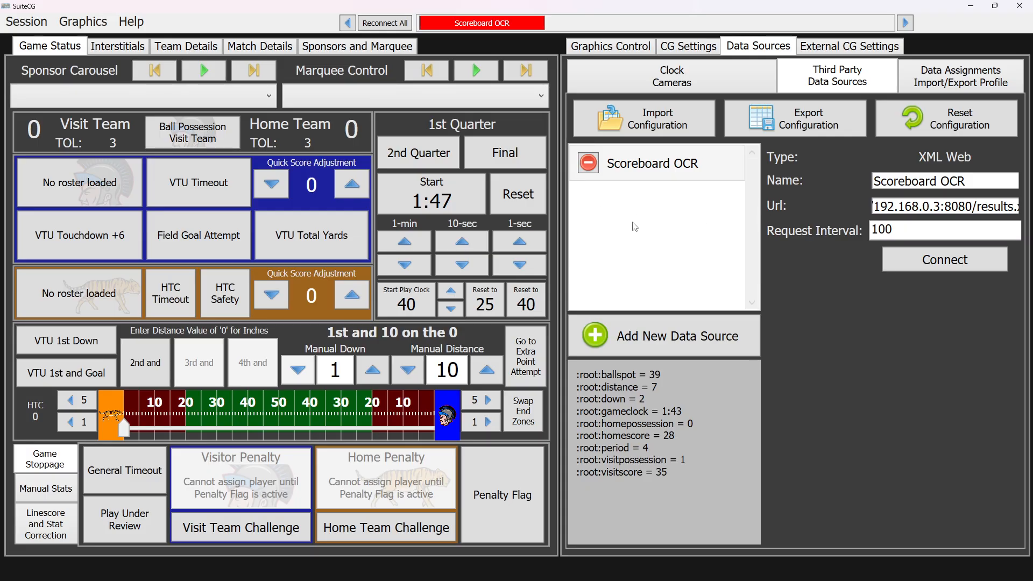
pyautogui.click(392, 28)
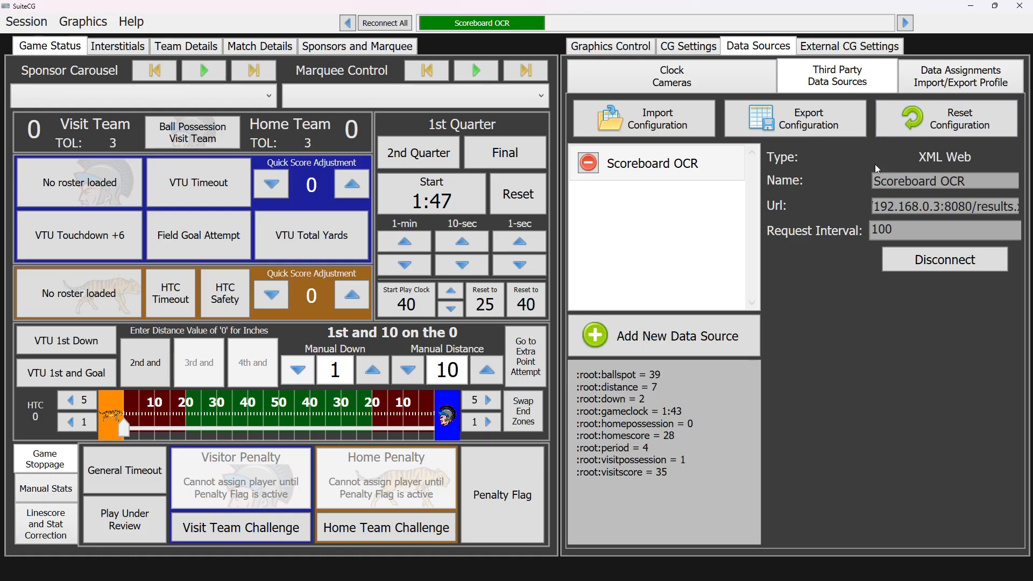
# - In the data assignments, set the Game Clock's source to Scoreboard OCR and assign it the gameclock element
pyautogui.click(974, 79)
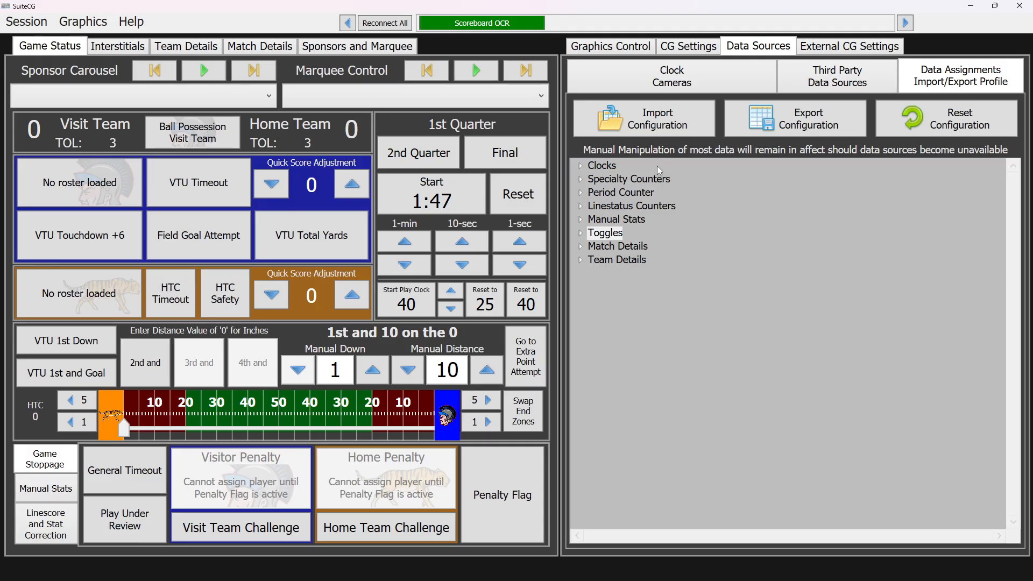
pyautogui.click(606, 168)
pyautogui.click(580, 166)
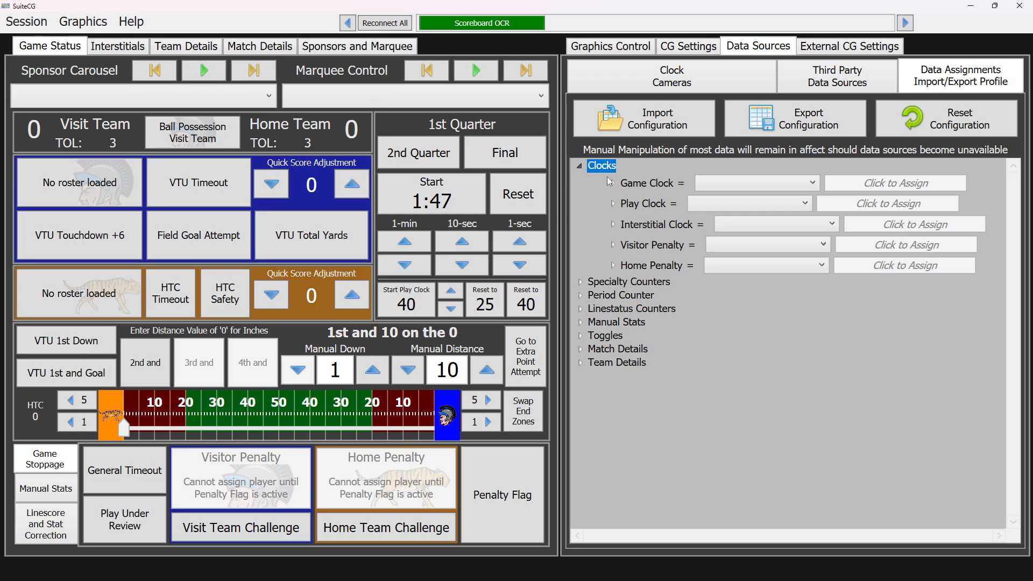
pyautogui.click(770, 189)
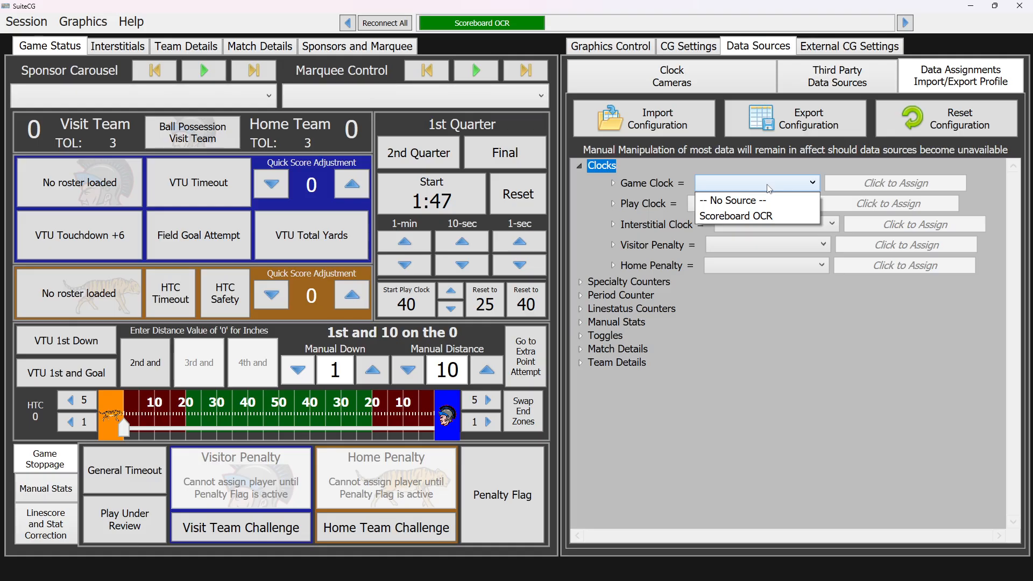
pyautogui.click(759, 218)
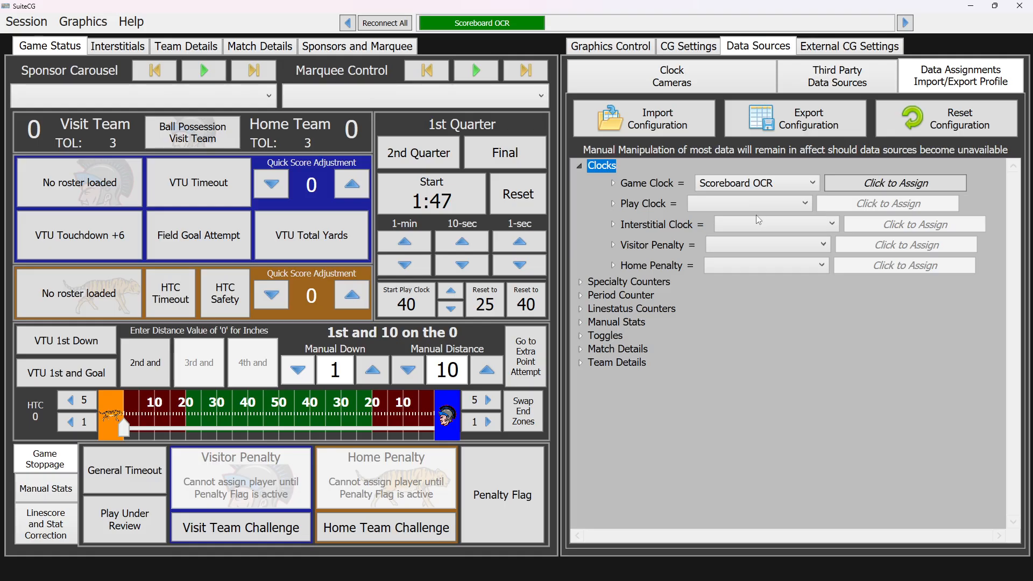
pyautogui.click(874, 188)
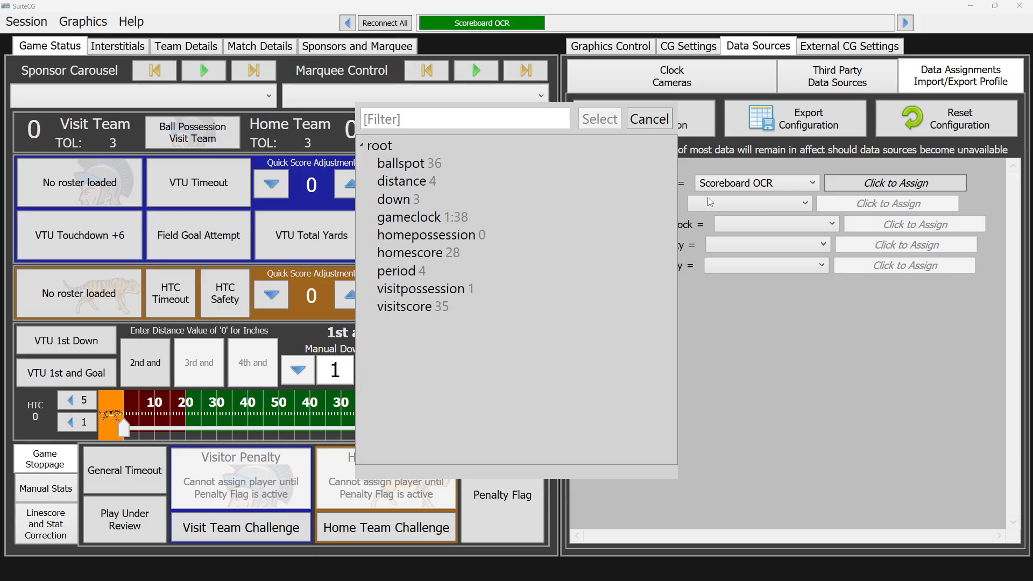
pyautogui.click(451, 220)
pyautogui.doubleClick(450, 219)
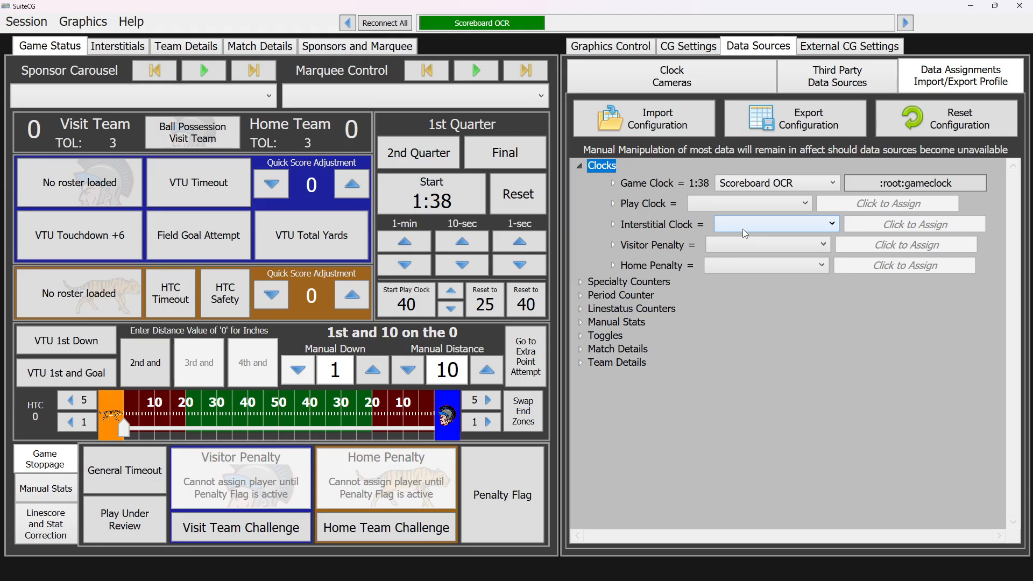
# - With the Interstitials controls in view, assign Scoreboard OCR's gameclock element to the Interstitial Clock, then return to Game Status
pyautogui.click(121, 51)
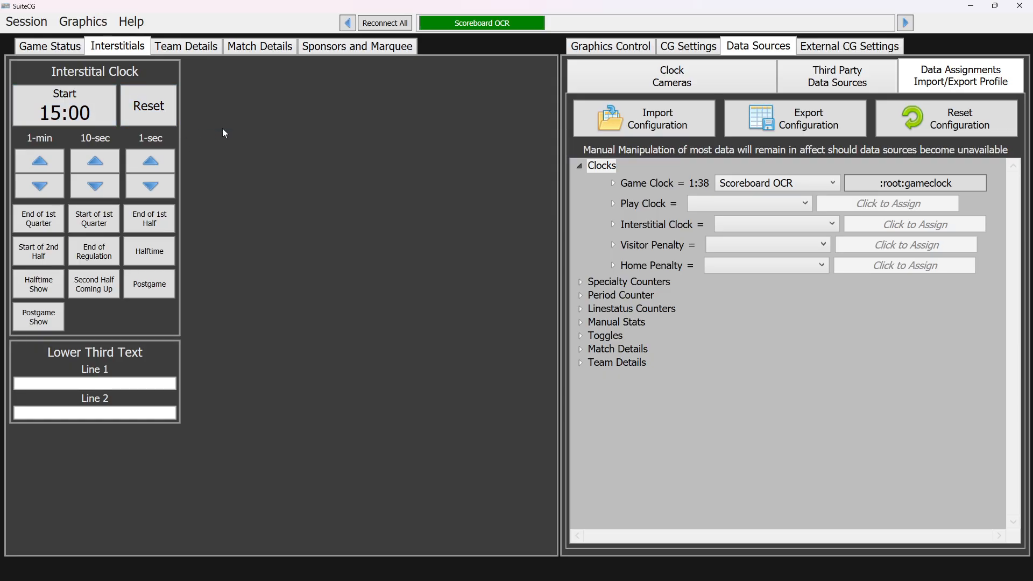
pyautogui.click(725, 227)
pyautogui.click(740, 258)
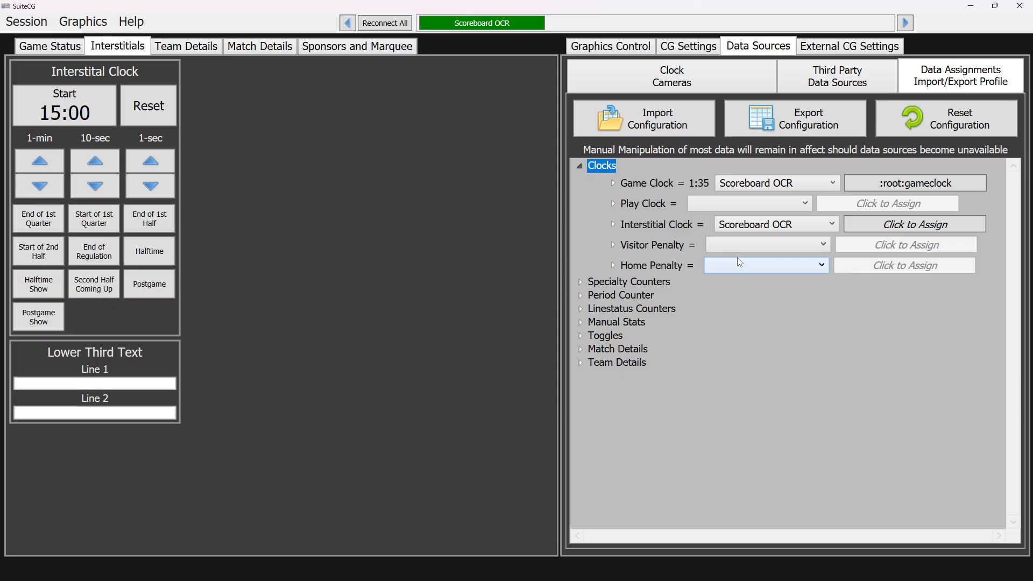
pyautogui.click(881, 229)
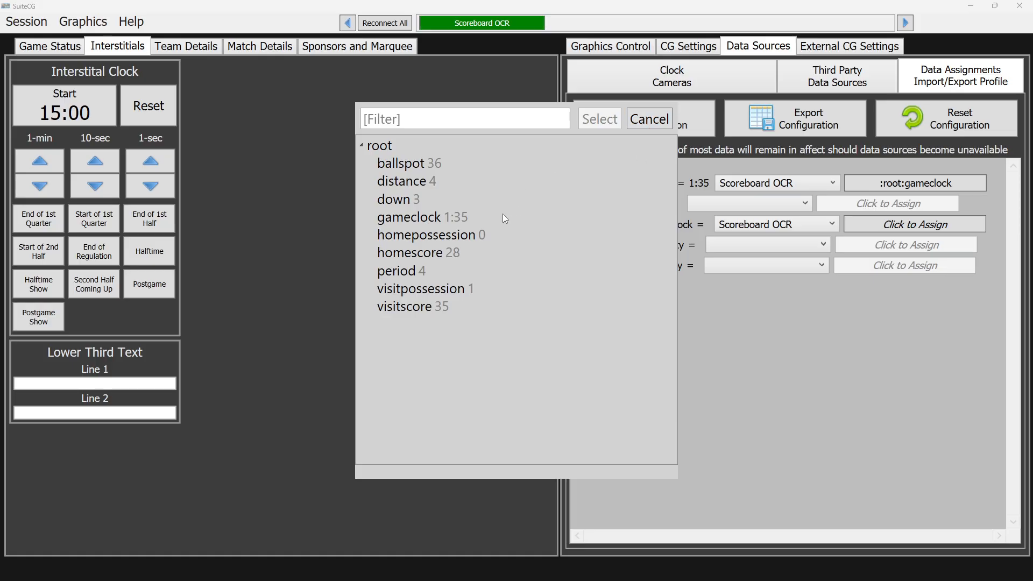
pyautogui.doubleClick(429, 221)
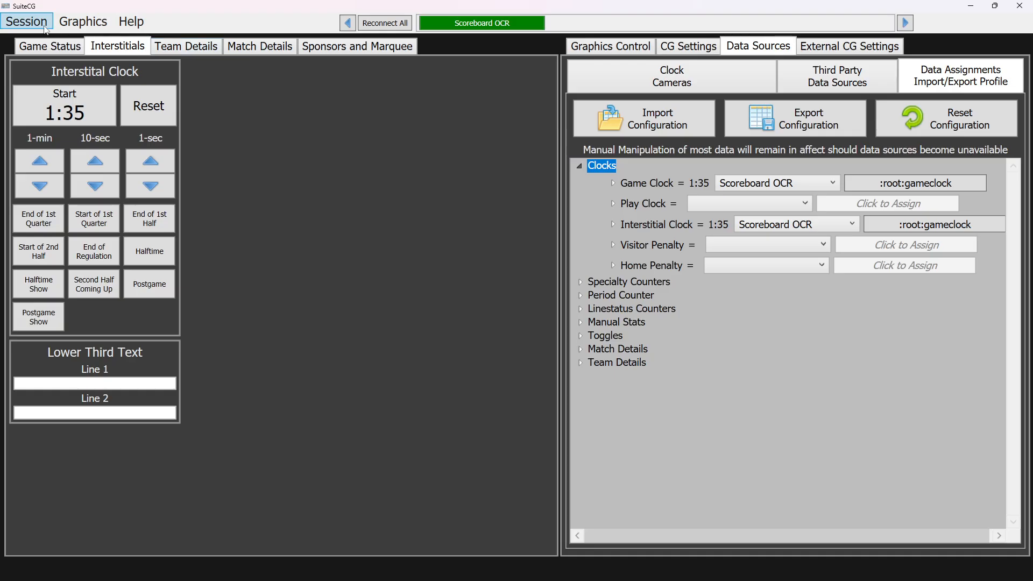
pyautogui.click(48, 47)
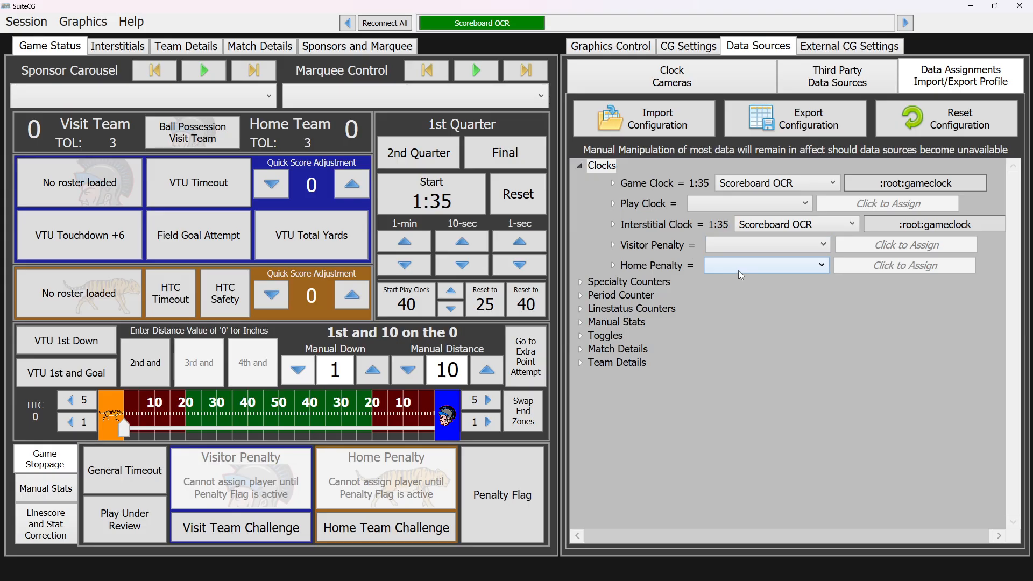
# - Under Specialty Counters, set Scoreboard OCR as the source for Down, Distance and Ball Spot
pyautogui.click(581, 166)
pyautogui.click(581, 179)
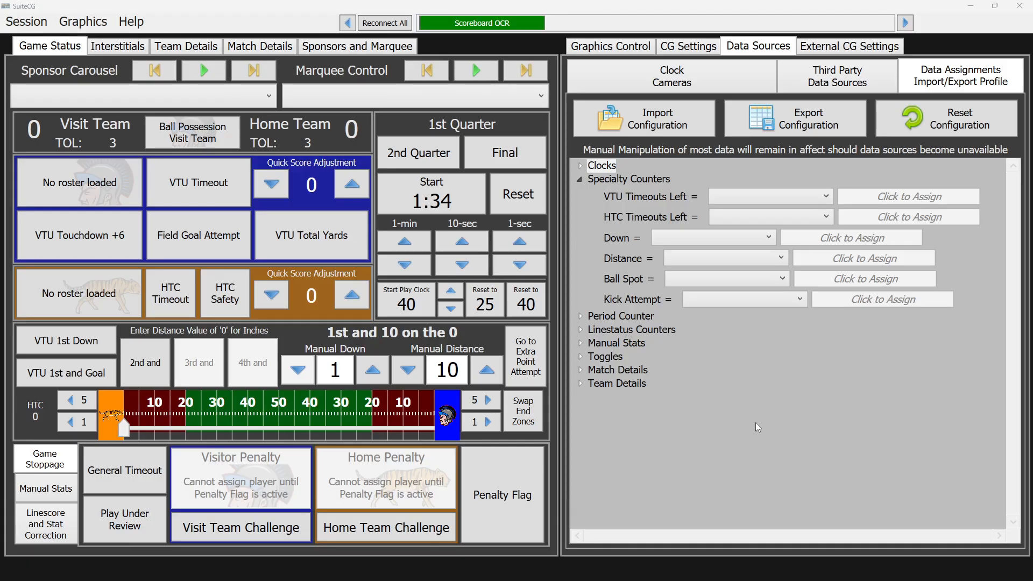
pyautogui.click(719, 240)
pyautogui.click(716, 270)
pyautogui.click(714, 260)
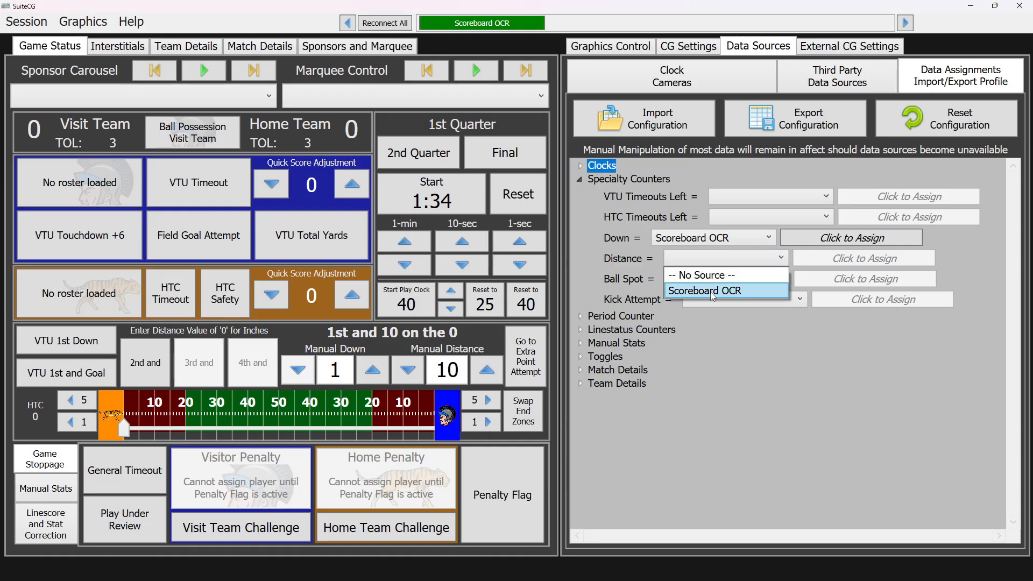
pyautogui.click(713, 289)
pyautogui.click(711, 283)
pyautogui.click(723, 309)
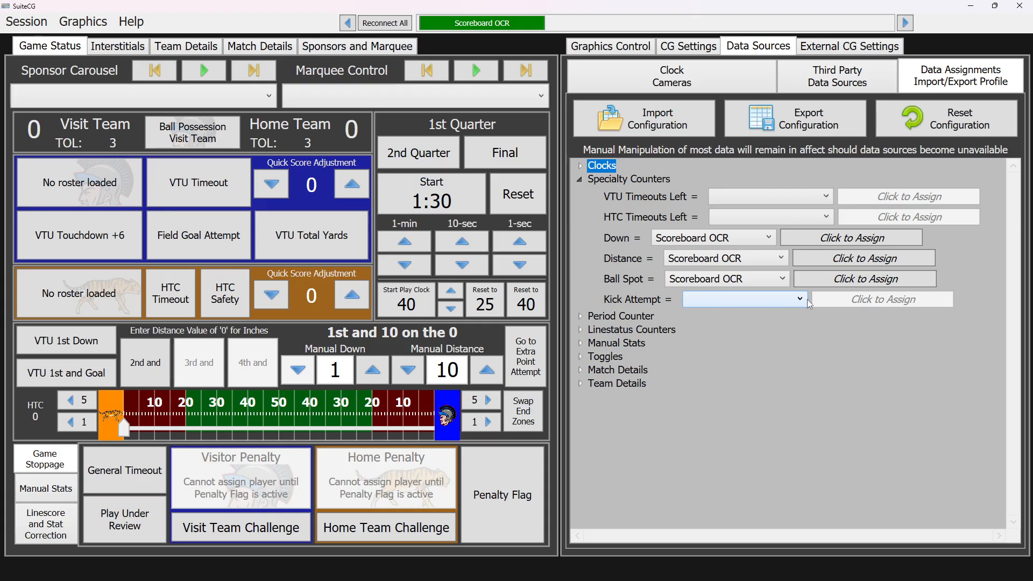
# - Assign the down, distance and ballspot elements to their matching Specialty Counters, and collapse that group
pyautogui.click(823, 246)
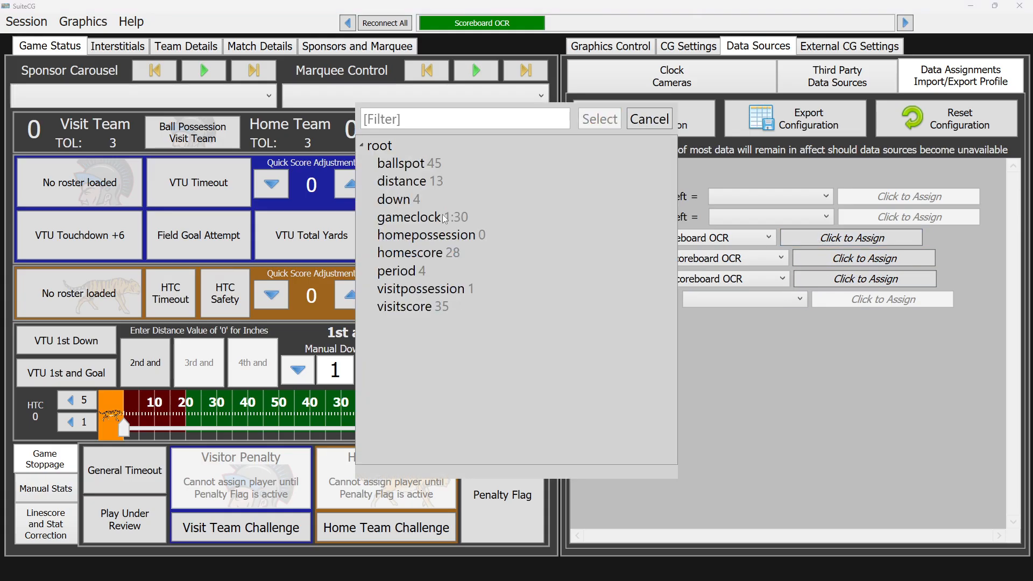
pyautogui.doubleClick(406, 202)
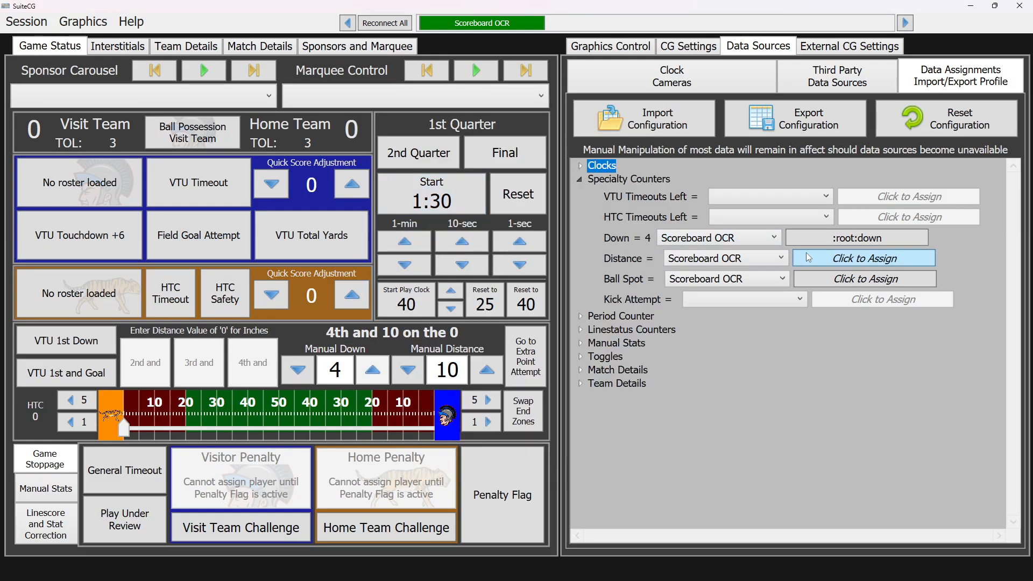
pyautogui.click(841, 257)
pyautogui.doubleClick(407, 183)
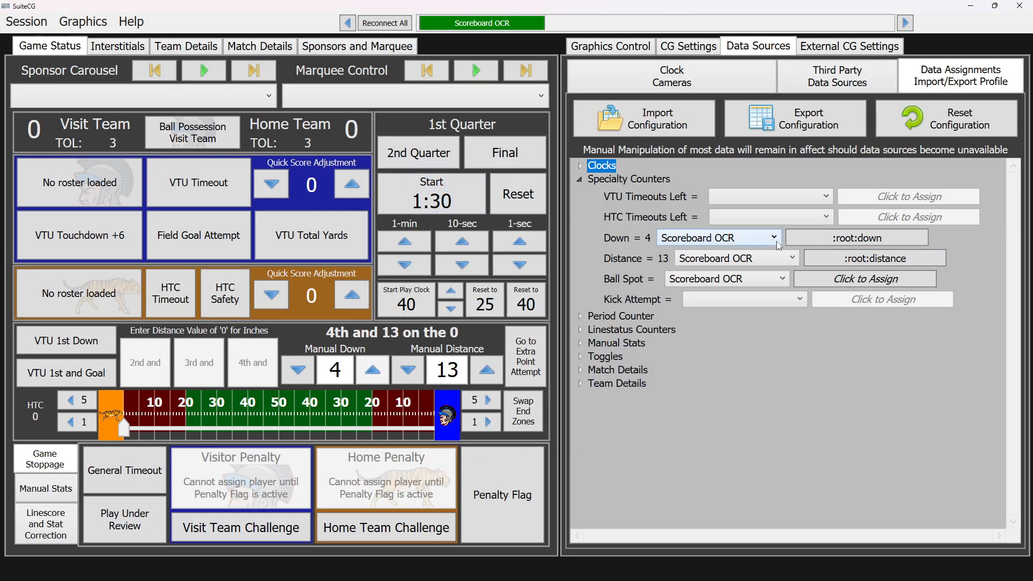
pyautogui.click(865, 278)
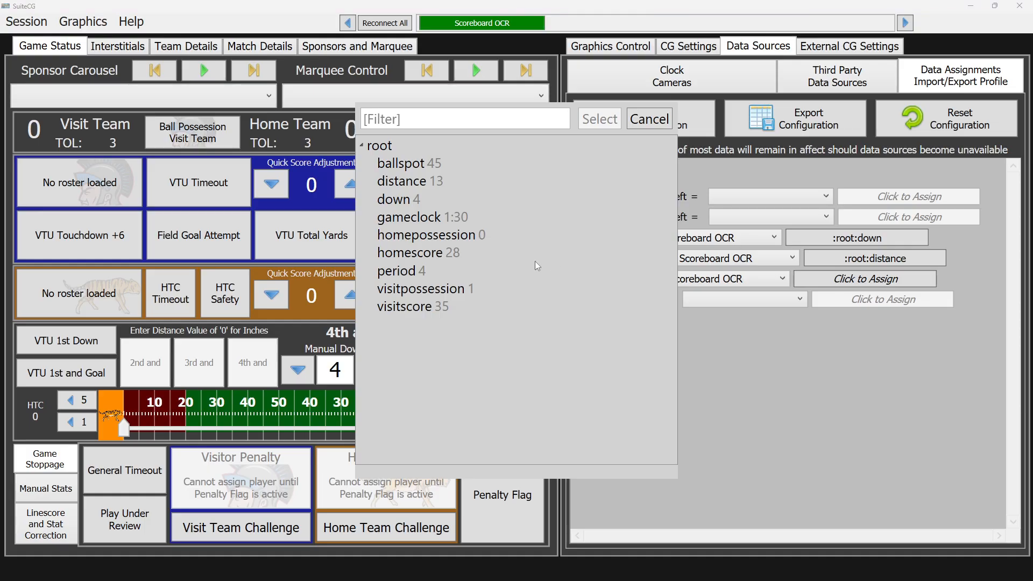
pyautogui.doubleClick(413, 164)
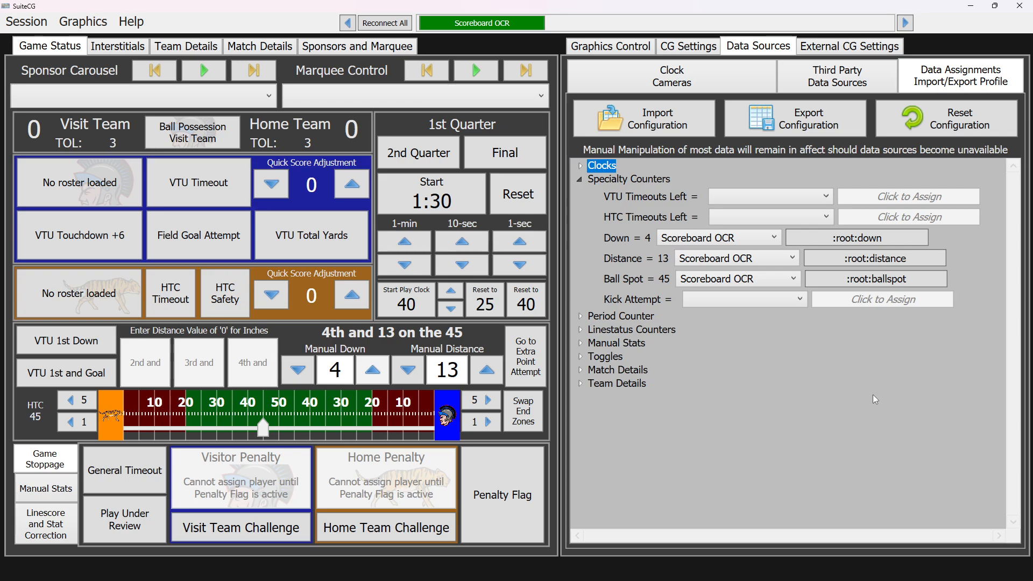
pyautogui.click(580, 179)
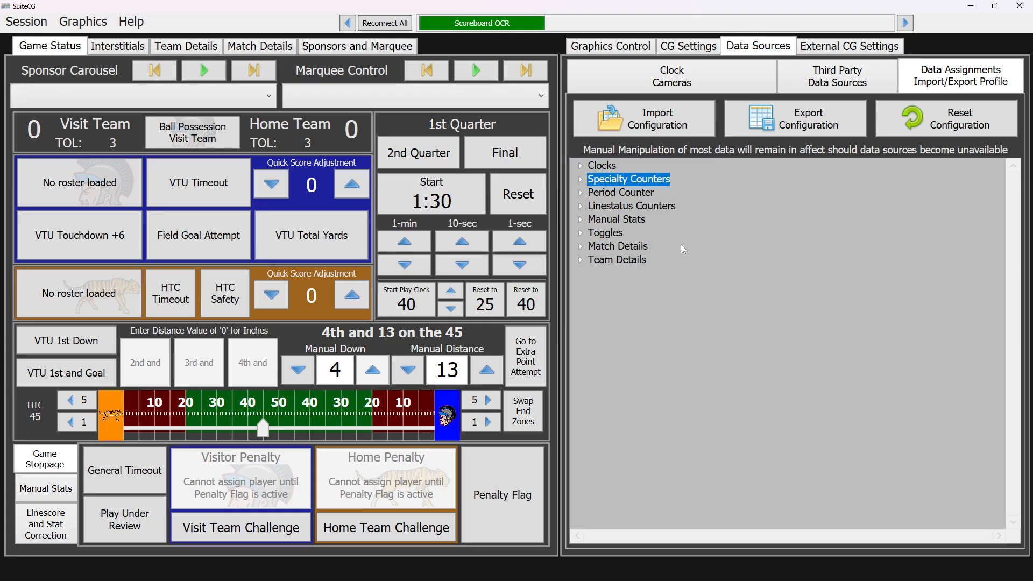
# - Under Period Counter, set Quarter's source to Scoreboard OCR and assign it the period element
pyautogui.click(581, 193)
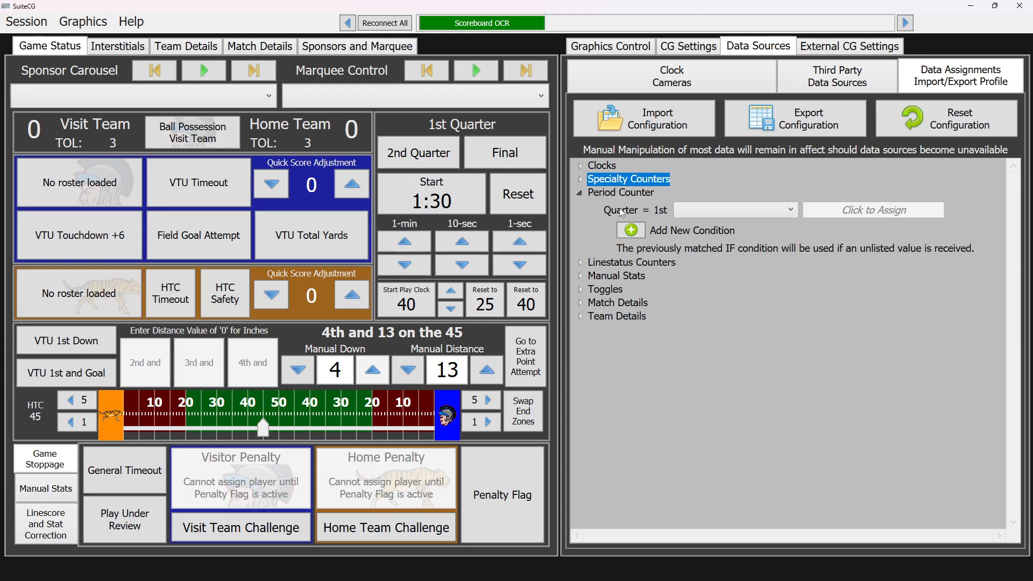
pyautogui.click(691, 211)
pyautogui.click(698, 243)
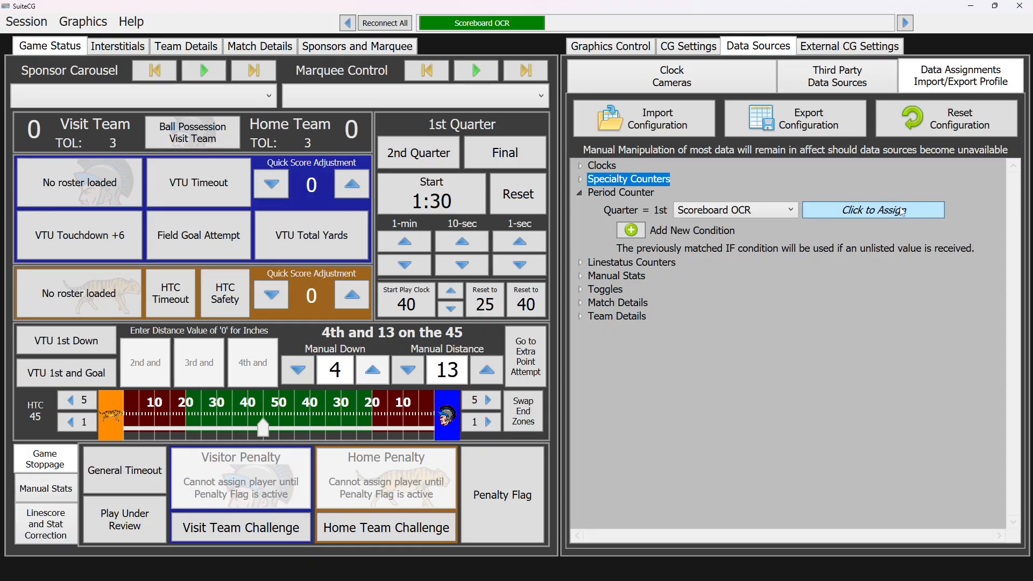
pyautogui.click(884, 215)
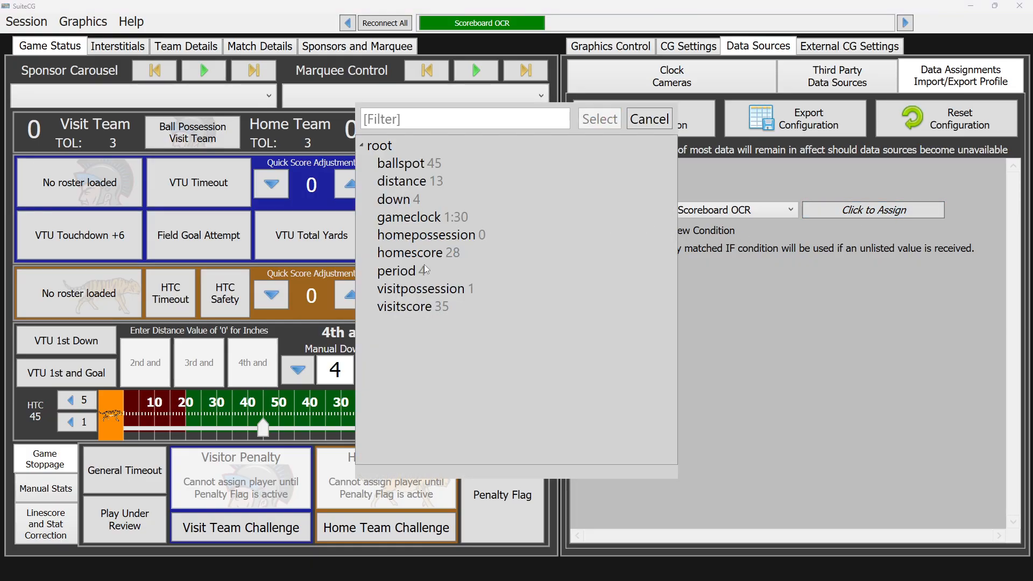
pyautogui.doubleClick(407, 272)
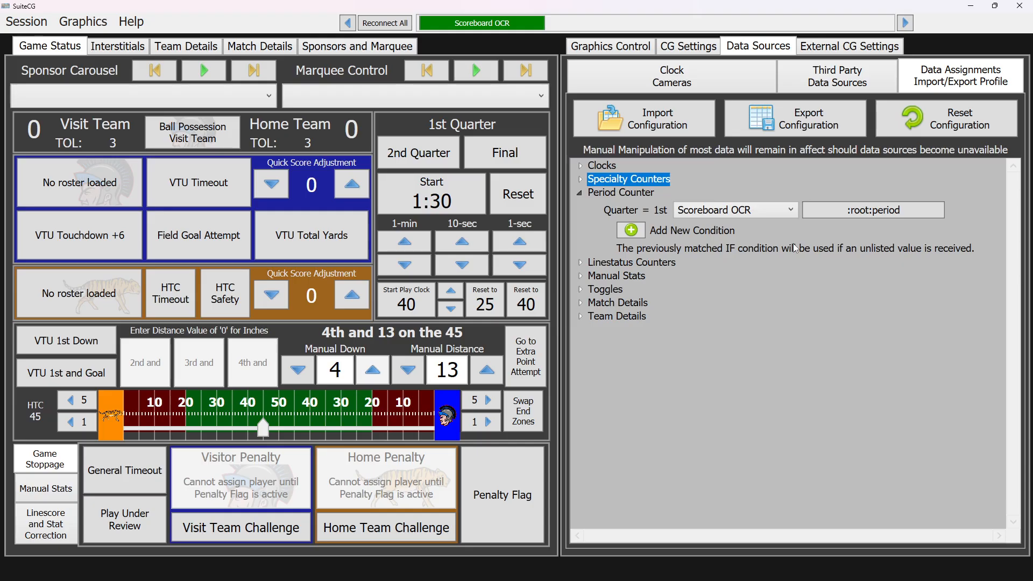
# - Add four IF/THEN conditions to the Quarter assignment, for element values 1 to 4
pyautogui.click(634, 232)
pyautogui.click(637, 251)
pyautogui.click(638, 271)
pyautogui.click(638, 293)
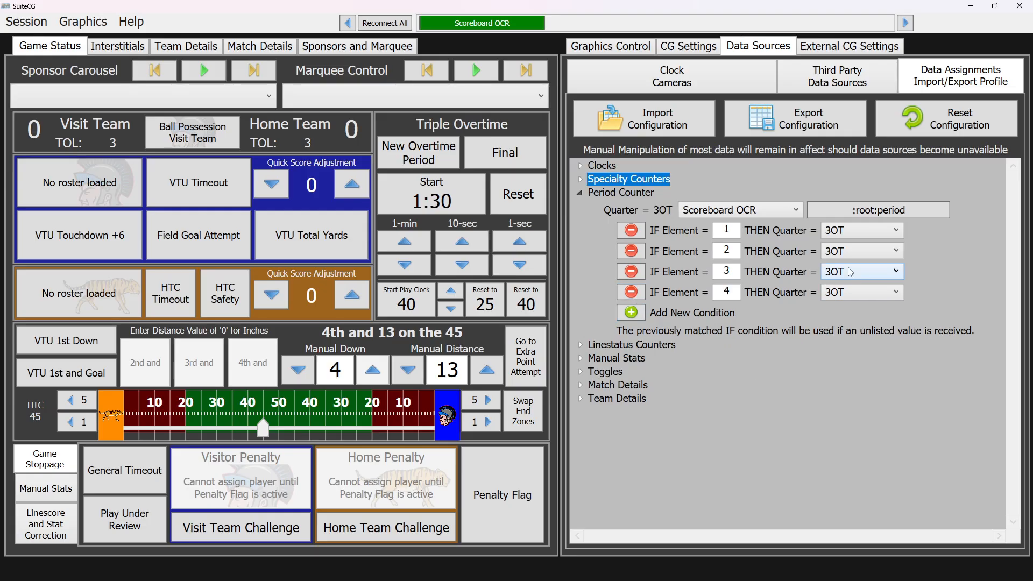
# - Map Quarter element values 1, 2 and 3 to 1st, 2nd and 3rd
pyautogui.click(860, 238)
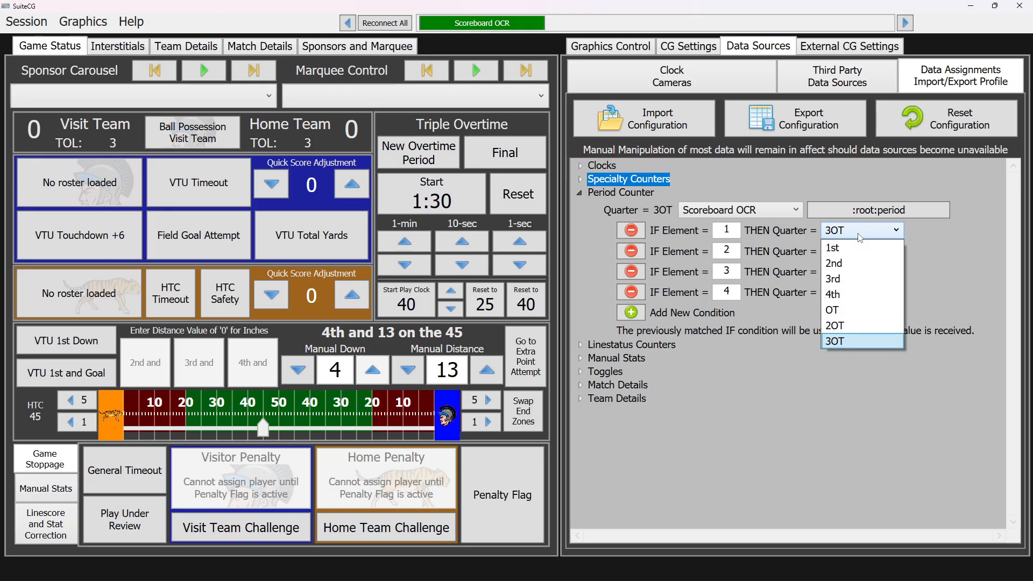
pyautogui.click(853, 250)
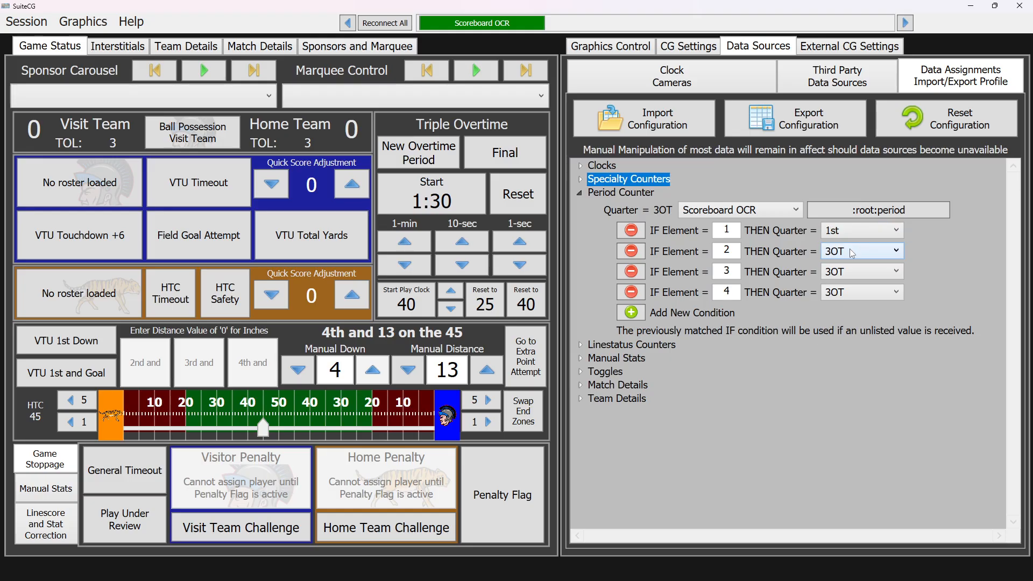
pyautogui.click(853, 252)
pyautogui.click(852, 280)
pyautogui.click(851, 275)
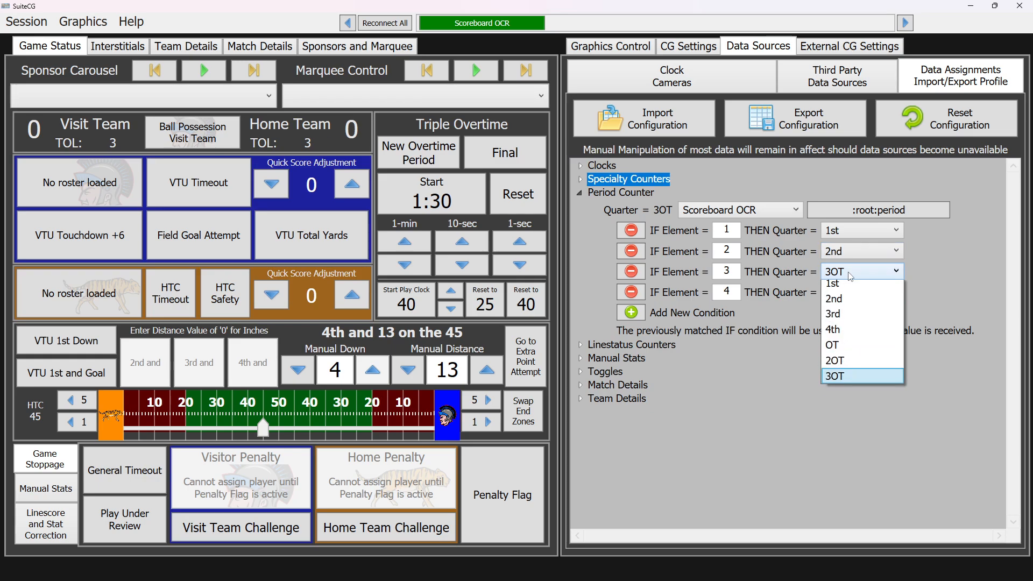
pyautogui.click(842, 314)
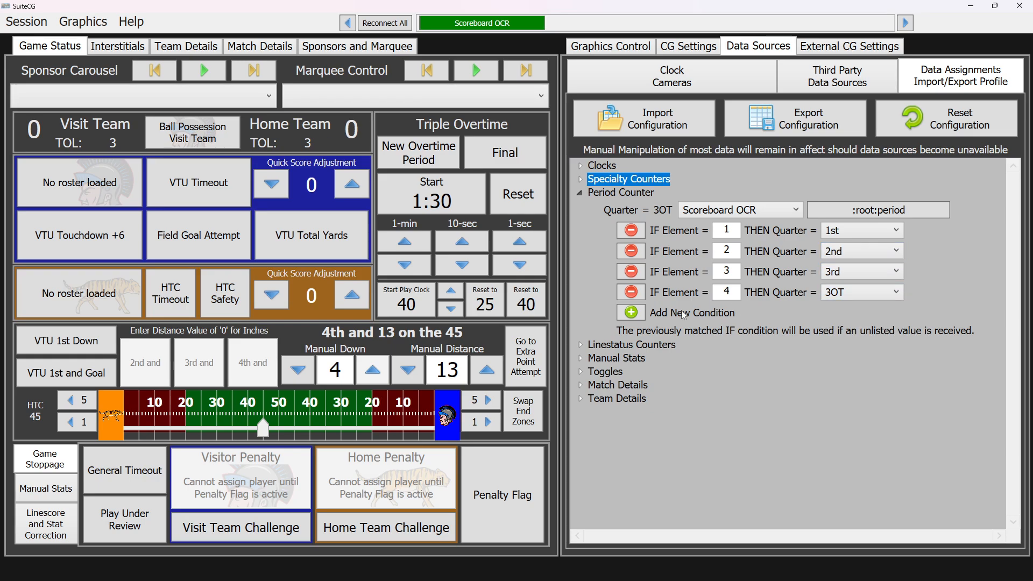
# - Add three more Quarter conditions for element values 5, 6 and 7
pyautogui.click(632, 312)
pyautogui.click(632, 333)
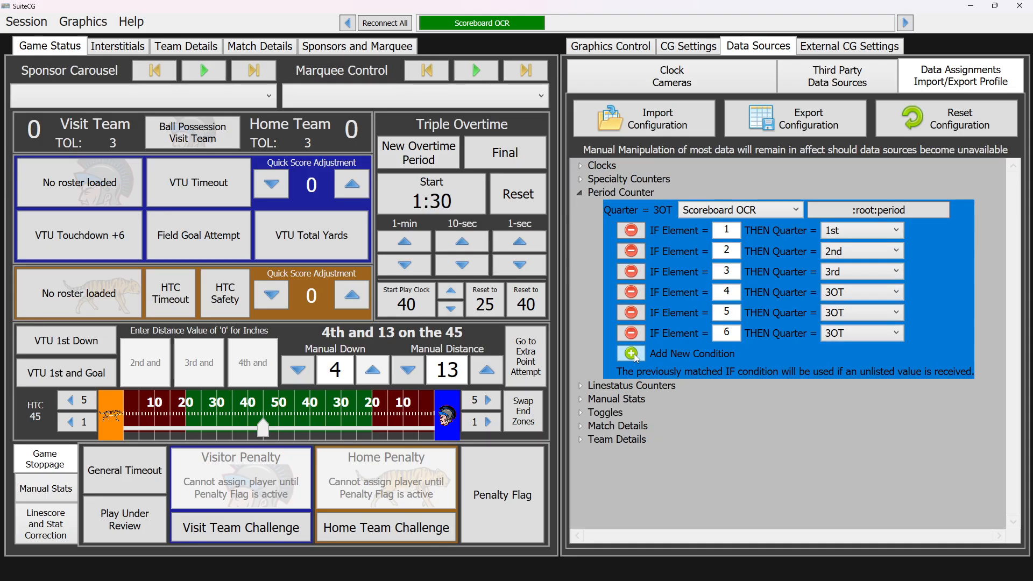
pyautogui.click(635, 356)
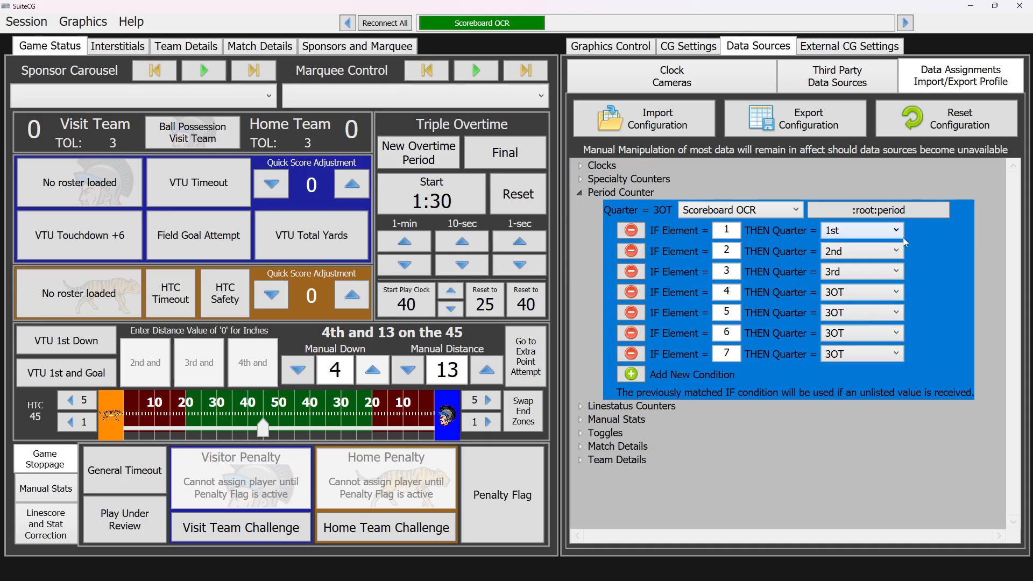
# - Map Quarter element values 4, 5 and 6 to 4th, OT and 2OT, and select the Period Counter group
pyautogui.click(853, 294)
pyautogui.click(842, 357)
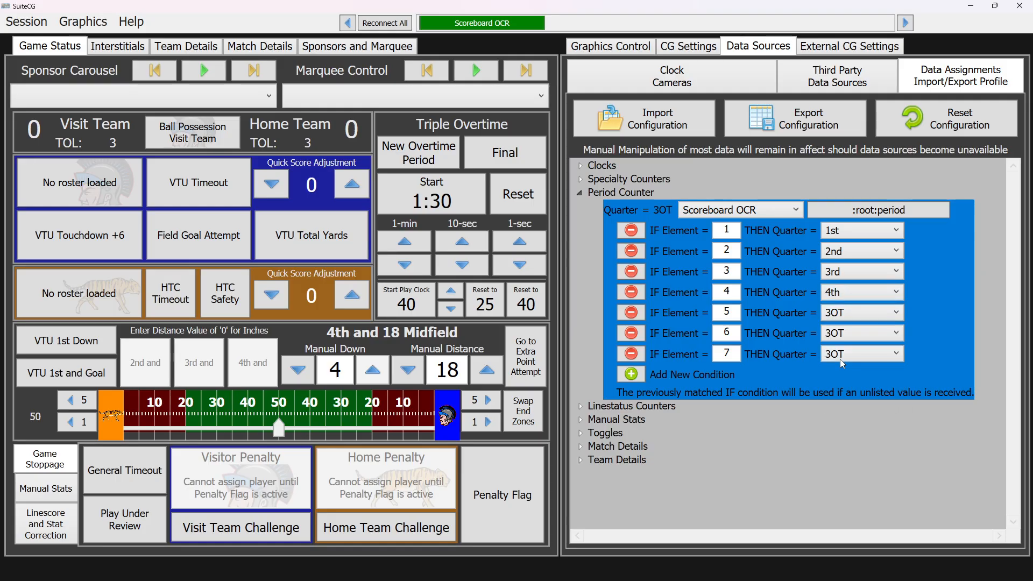
pyautogui.click(848, 313)
pyautogui.click(840, 392)
pyautogui.click(847, 333)
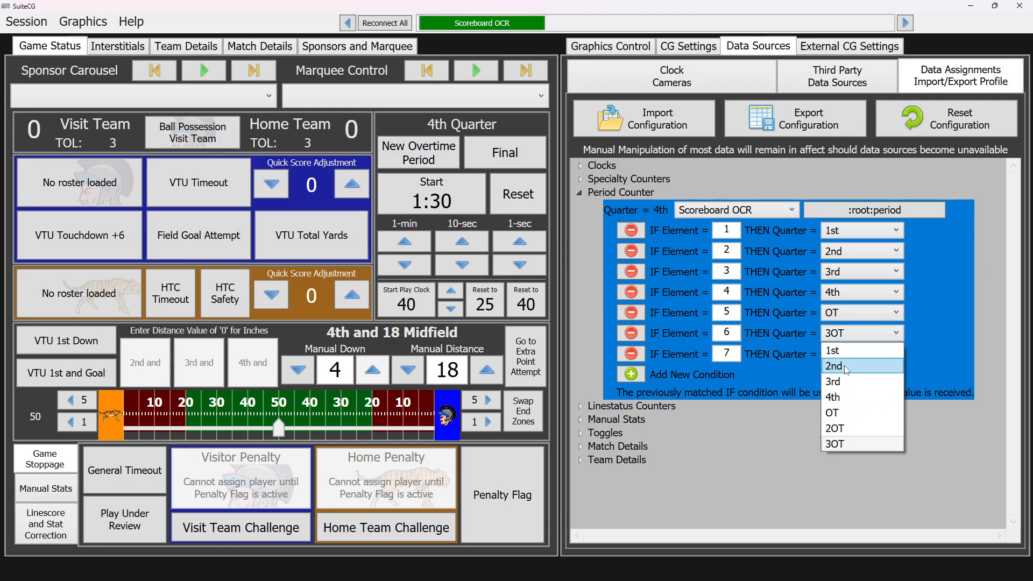
pyautogui.click(835, 428)
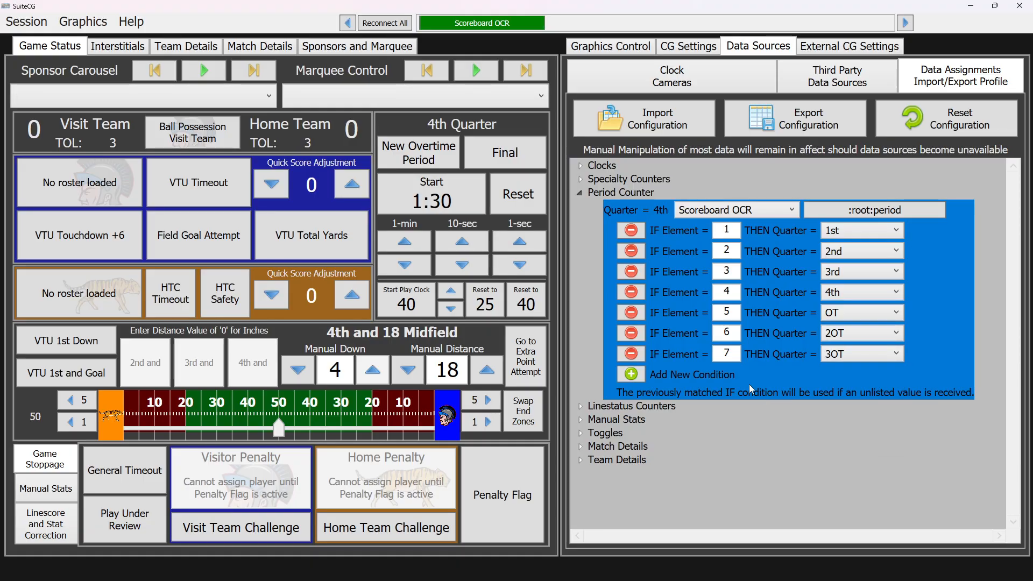
pyautogui.click(610, 197)
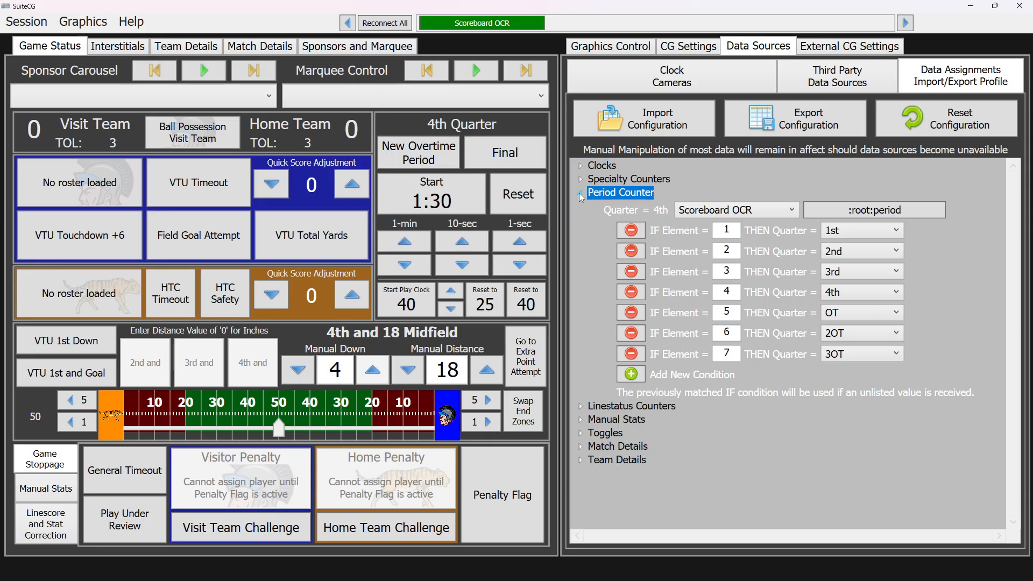
# - Set Scoreboard OCR as the source for VTU Score and HTC Score in the Linestatus Counters, with the linescore corrections on display
pyautogui.click(580, 194)
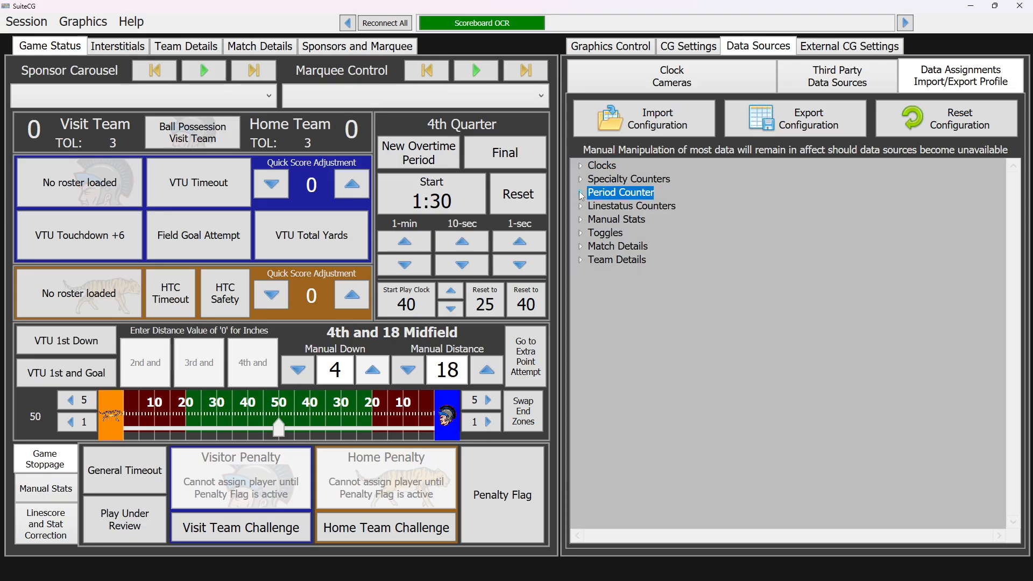
pyautogui.click(47, 525)
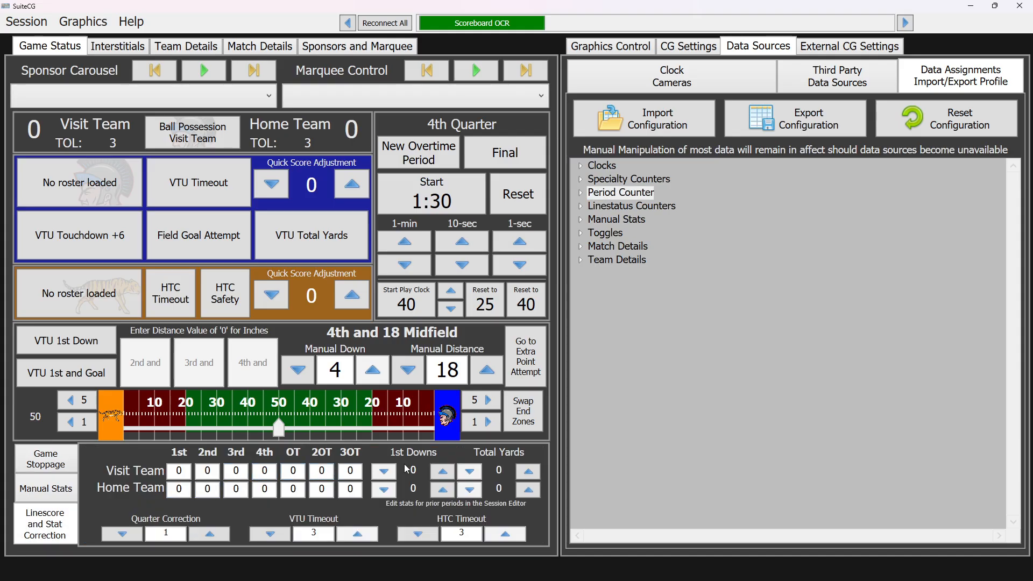
pyautogui.click(581, 208)
pyautogui.click(709, 225)
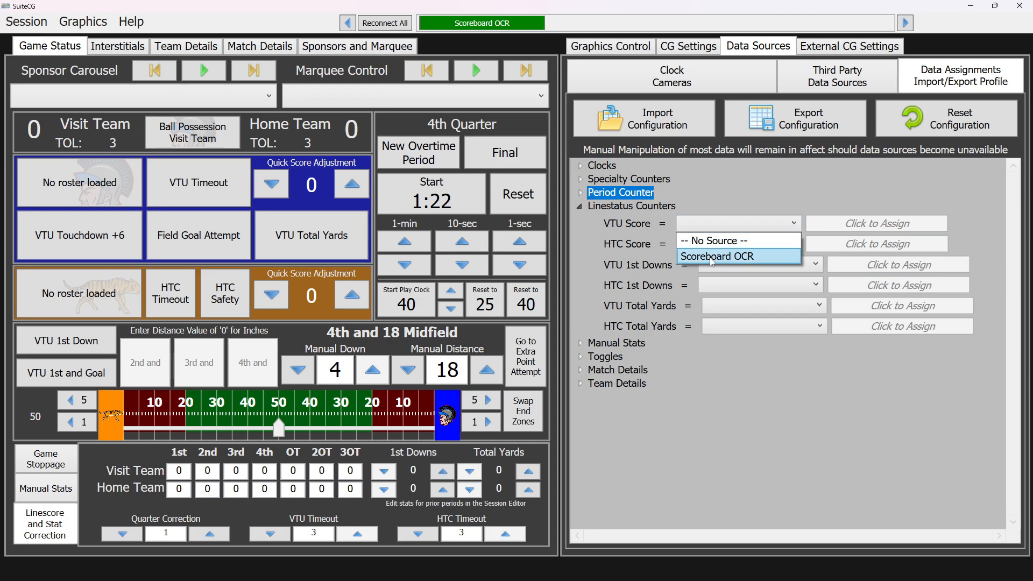
pyautogui.click(711, 257)
pyautogui.click(714, 244)
pyautogui.click(758, 276)
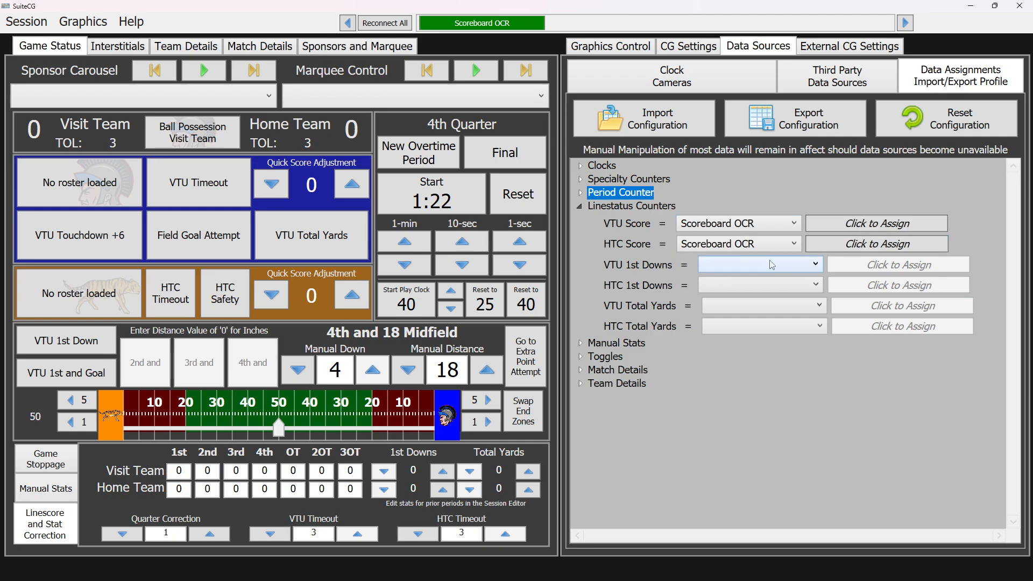
# - Assign VTU Score to the visitscore element and HTC Score to the homescore element
pyautogui.click(867, 224)
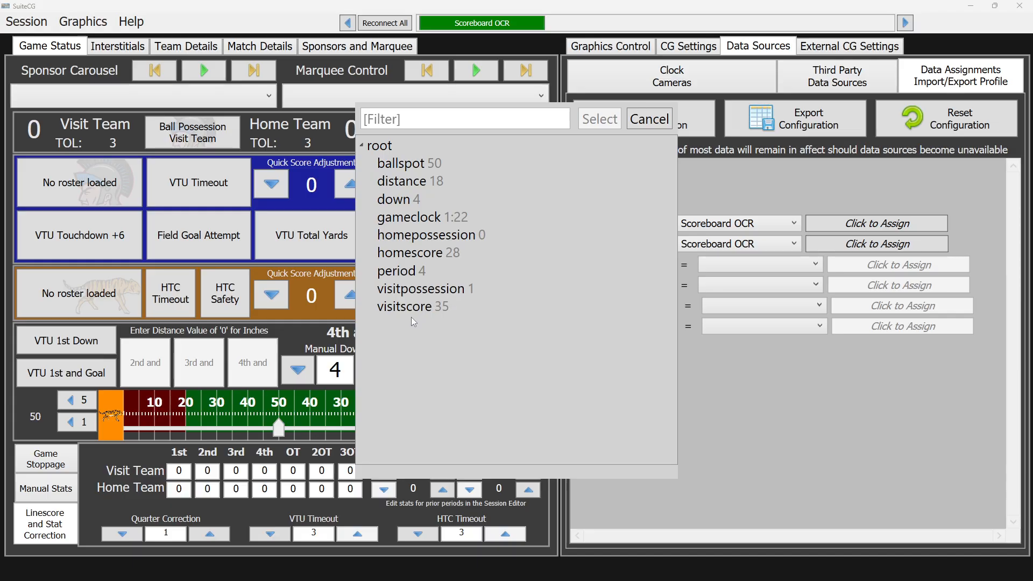
pyautogui.doubleClick(410, 307)
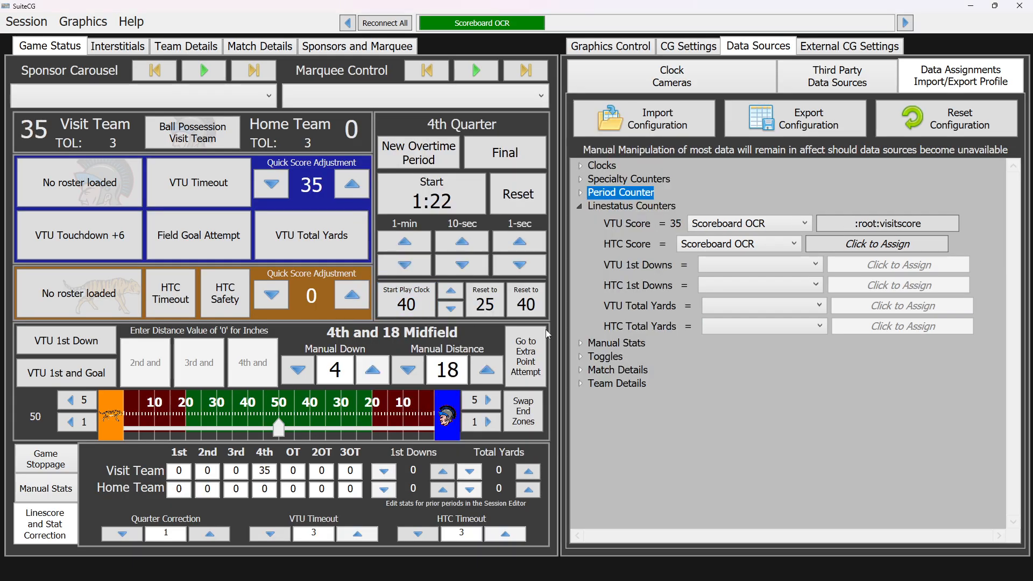
pyautogui.click(878, 243)
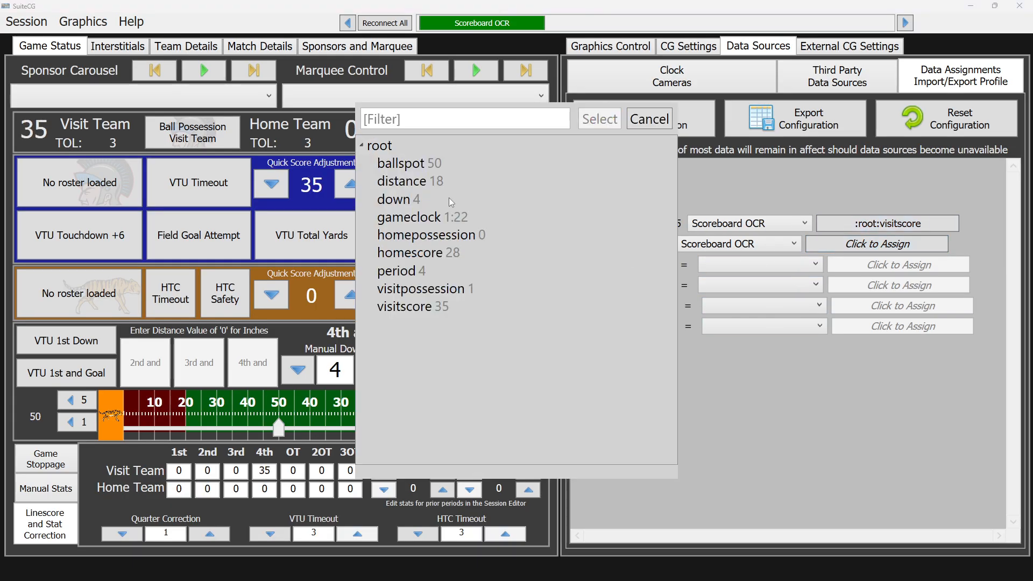
pyautogui.doubleClick(428, 254)
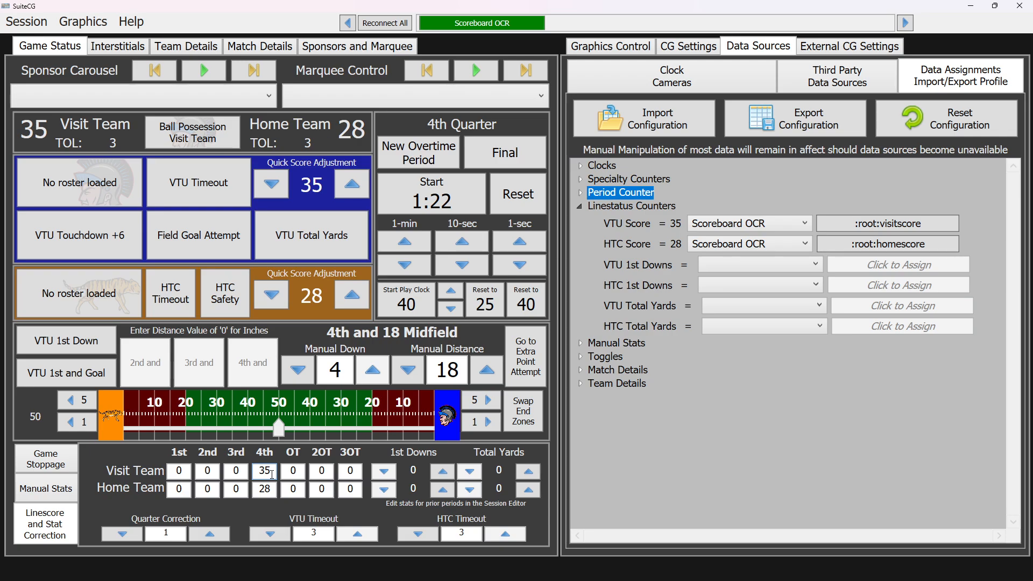
# - Enter the visiting team's linescore as 7 for the 1st quarter and 14 for the 2nd
pyautogui.click(174, 473)
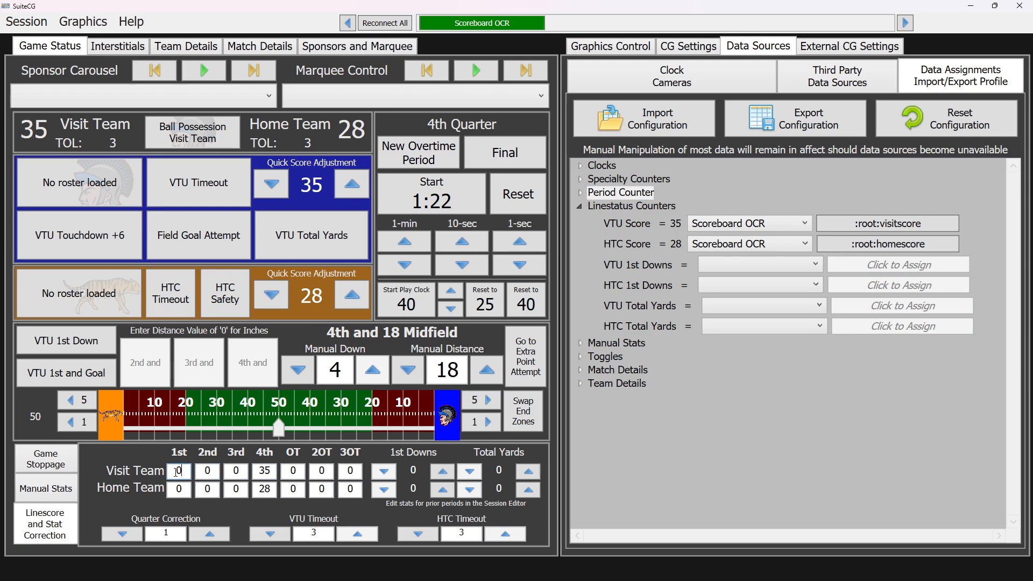
pyautogui.write('7')
pyautogui.click(214, 478)
pyautogui.moveTo(214, 474); pyautogui.dragTo(189, 475)
pyautogui.write('14')
pyautogui.click(240, 474)
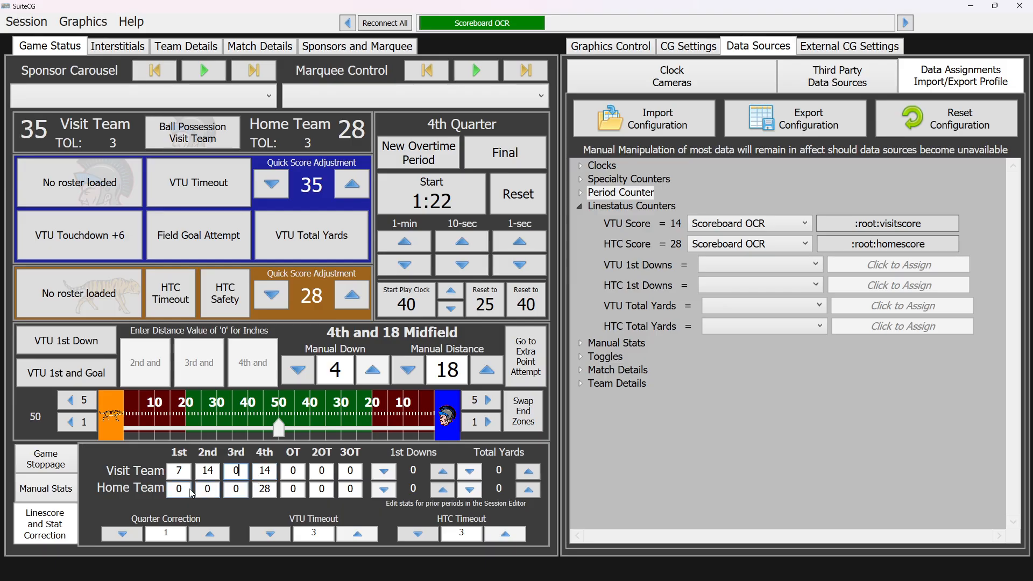
# - Enter the home team's linescore as 8, 8 and 12 for the 1st, 2nd and 3rd quarters
pyautogui.moveTo(191, 489); pyautogui.dragTo(155, 497)
pyautogui.write('8')
pyautogui.click(216, 491)
pyautogui.doubleClick(205, 490)
pyautogui.write('8')
pyautogui.click(236, 490)
pyautogui.doubleClick(238, 491)
pyautogui.write('12')
pyautogui.click(265, 489)
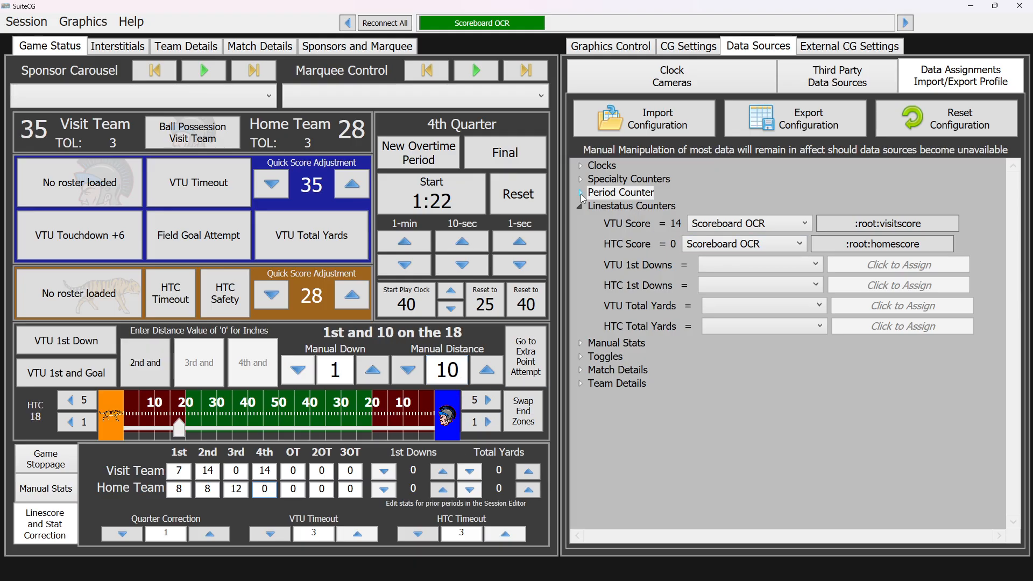
# - Check the Period Counter assignments and preview the Linescore and Points this Quarter graphics on the scorebug
pyautogui.click(583, 197)
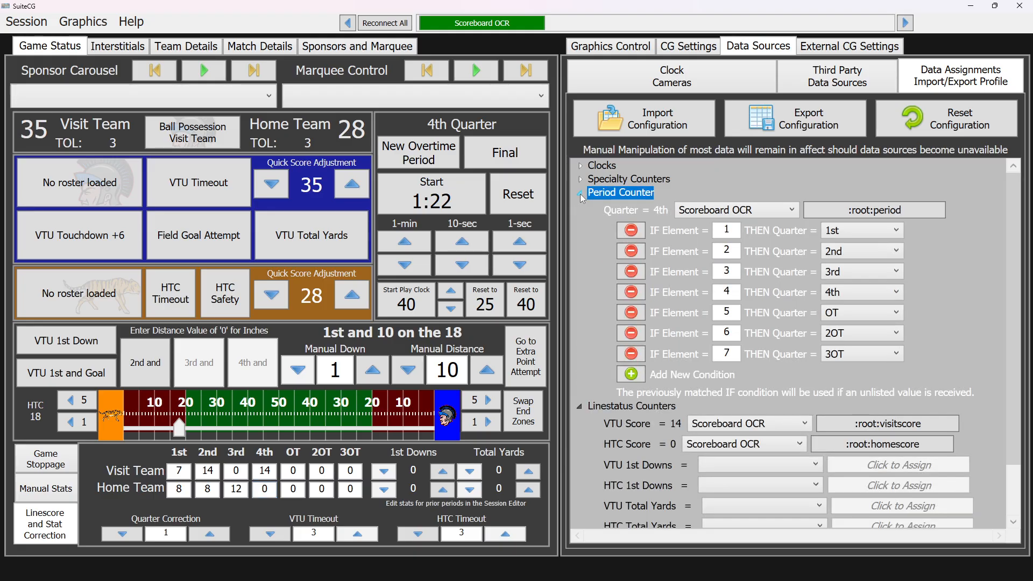
pyautogui.click(583, 196)
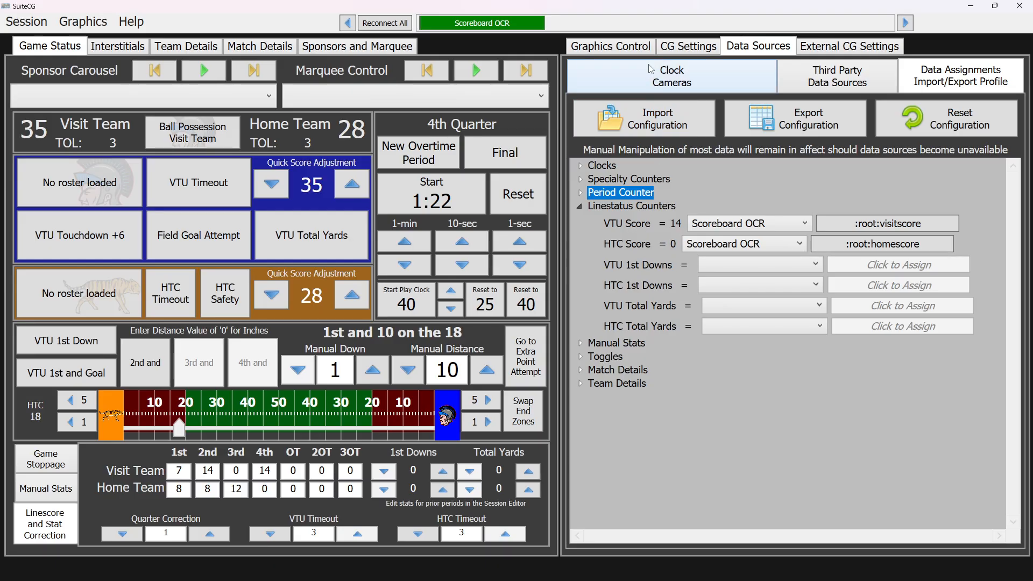
pyautogui.click(626, 54)
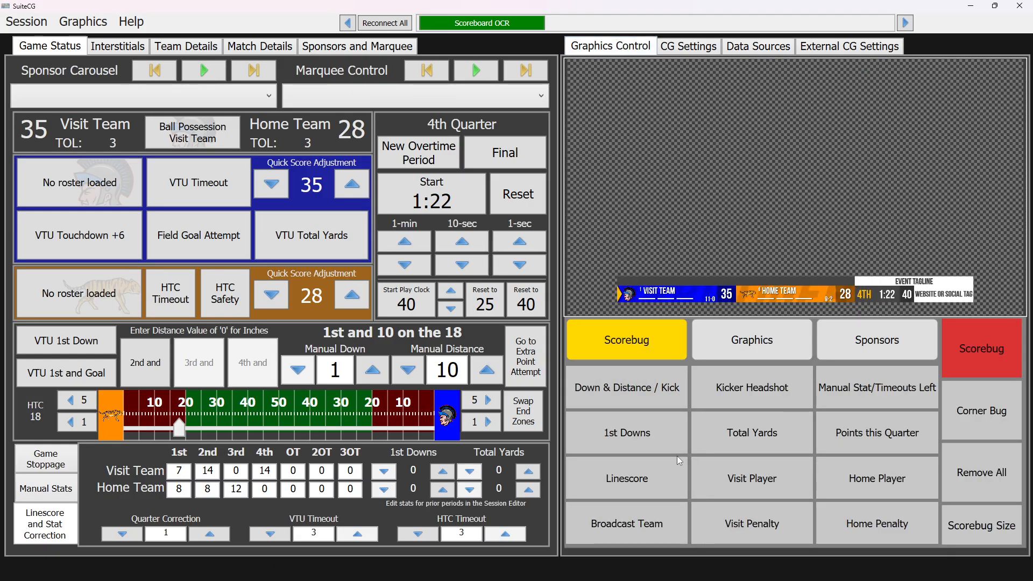
pyautogui.click(636, 496)
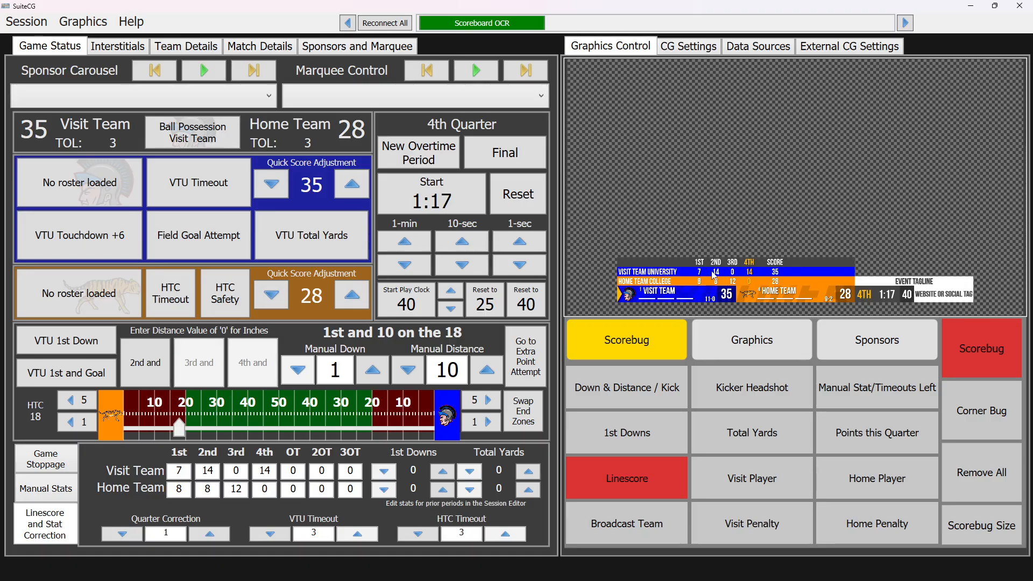
pyautogui.click(863, 437)
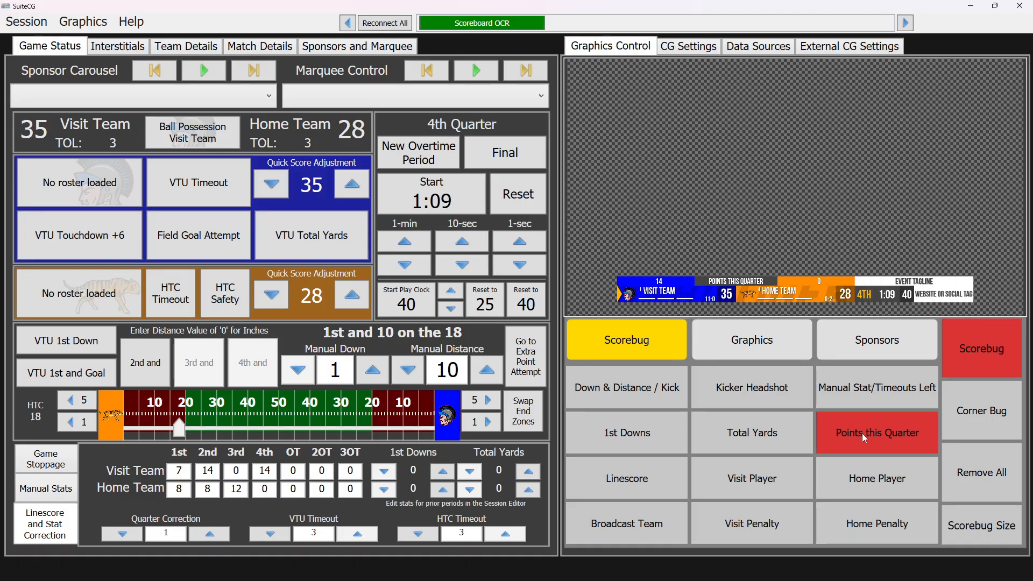
pyautogui.click(862, 434)
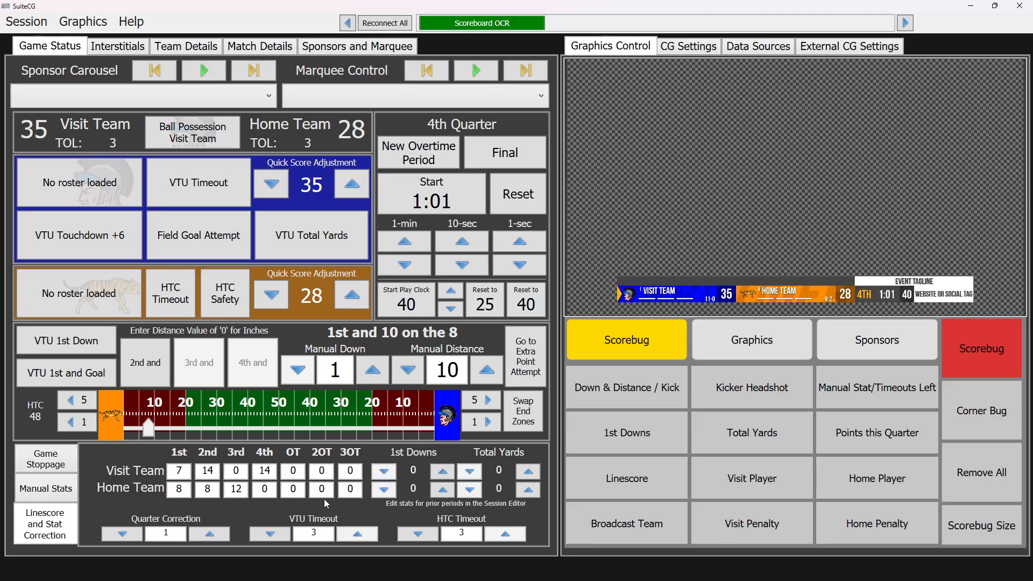
# - Return to the data assignments and set Scoreboard OCR as the source for the Visit Possession and Home Possession toggles
pyautogui.click(759, 46)
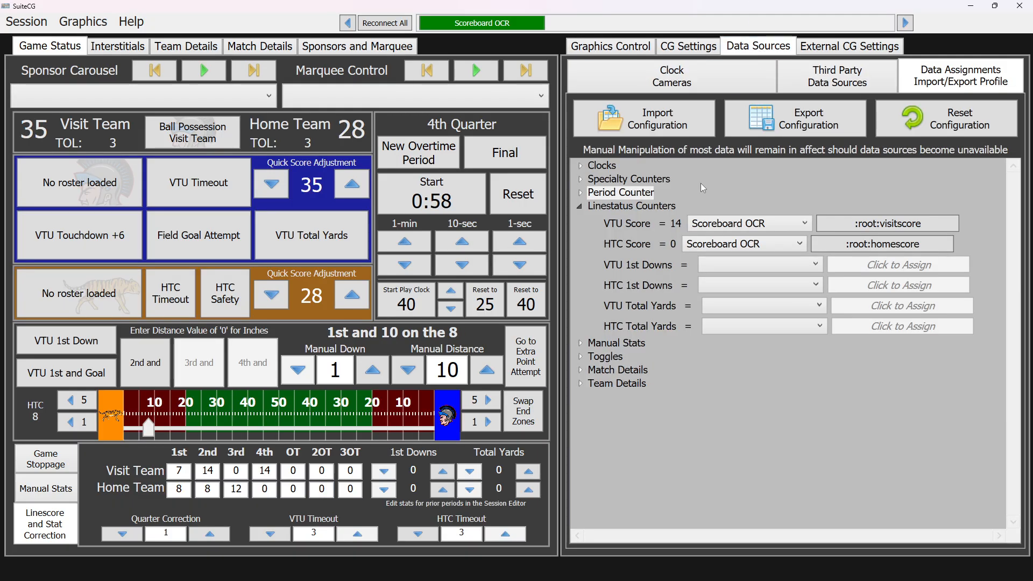
pyautogui.click(580, 206)
pyautogui.click(580, 220)
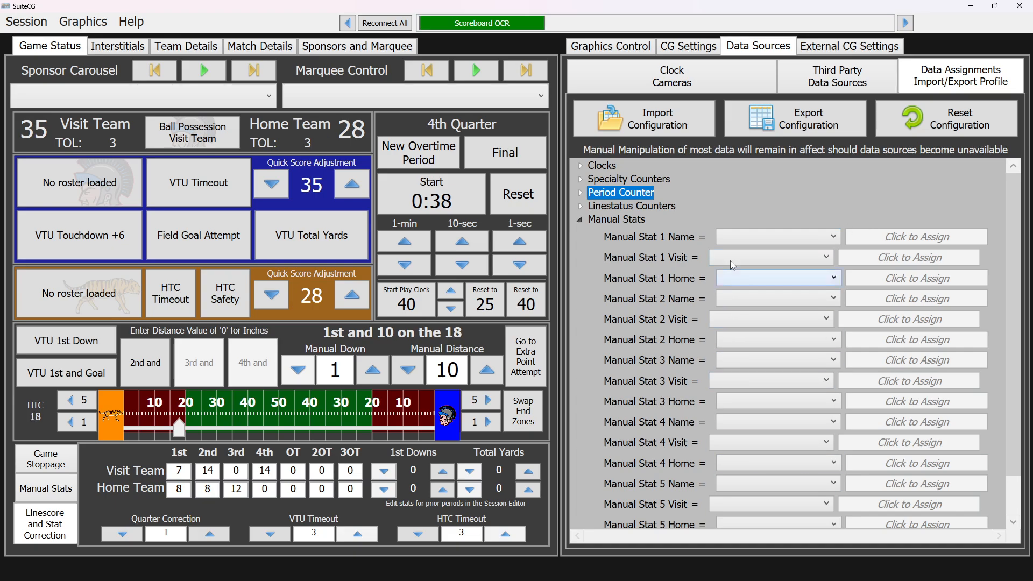
pyautogui.click(581, 220)
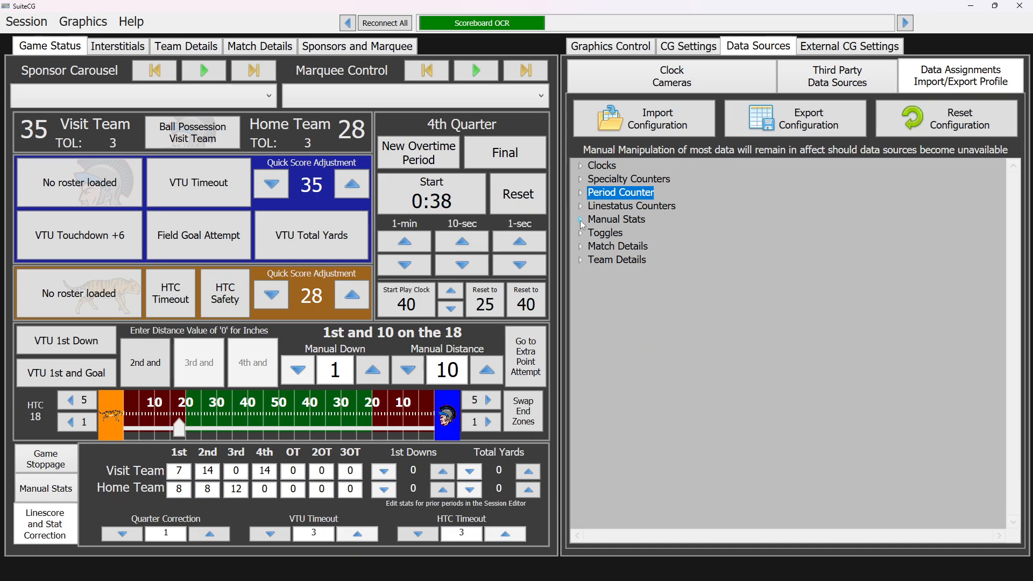
pyautogui.click(581, 234)
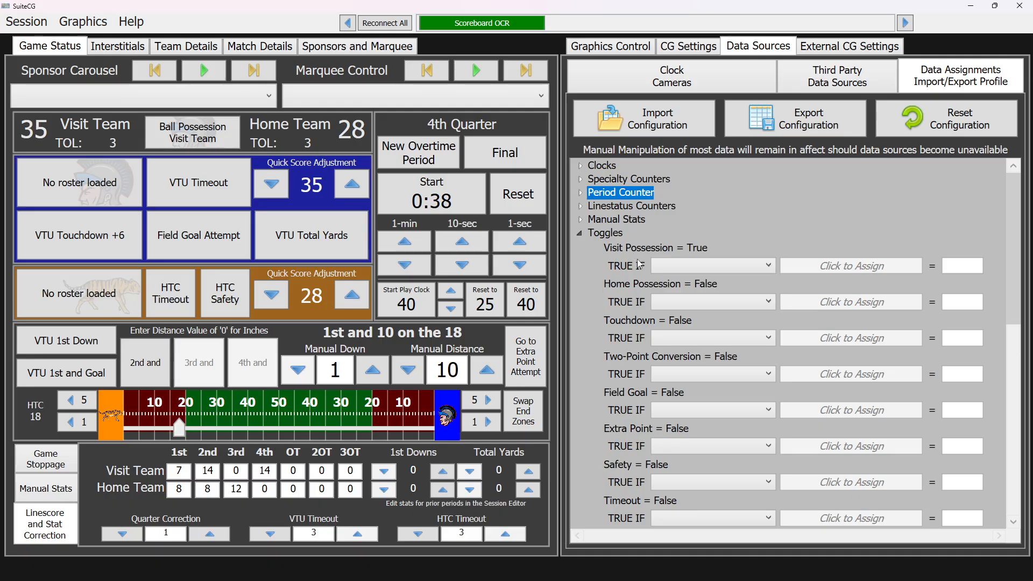
pyautogui.click(690, 269)
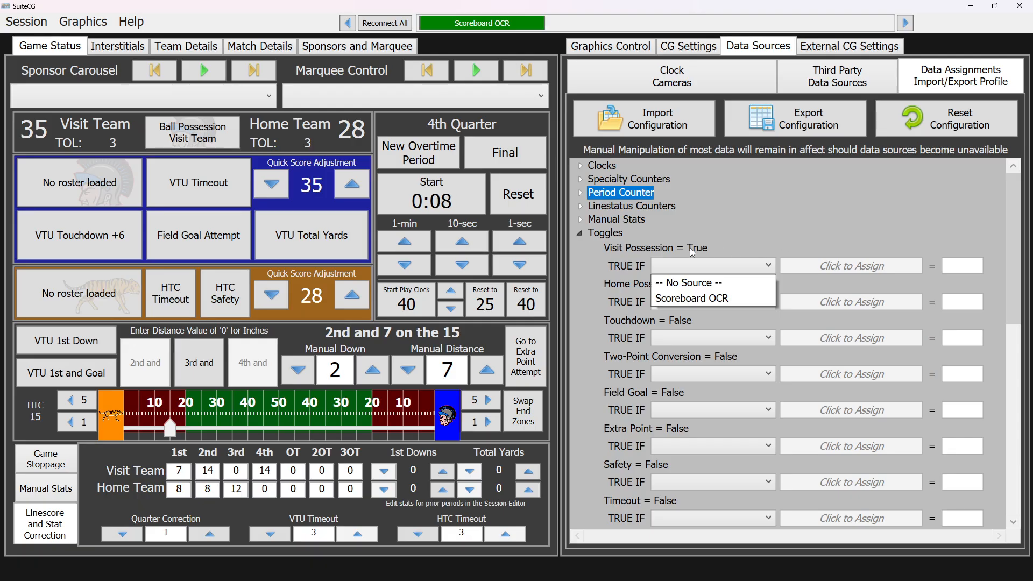
pyautogui.click(697, 303)
pyautogui.click(698, 302)
pyautogui.click(704, 332)
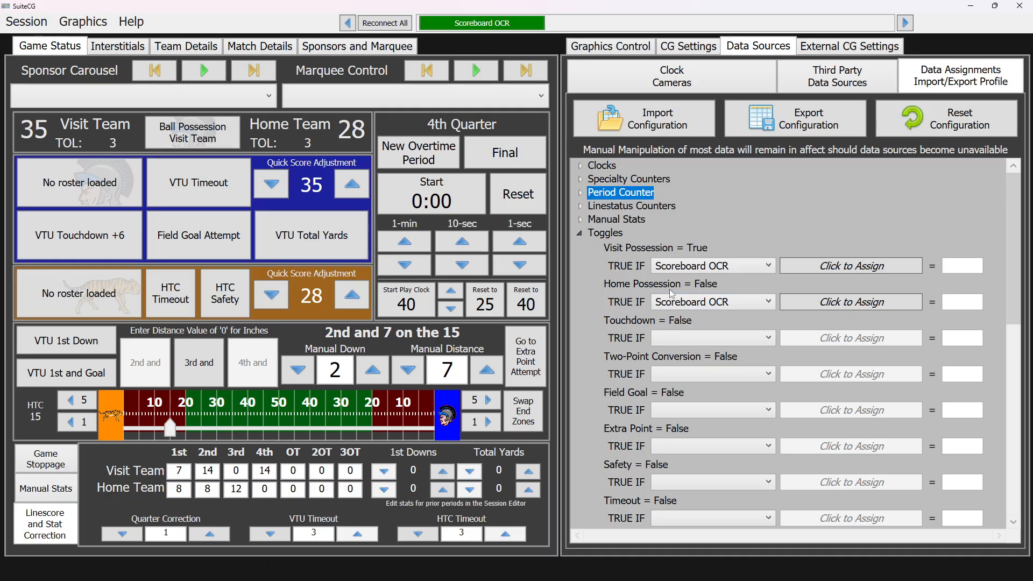
# - Assign Visit Possession to the visitpossession element and Home Possession to the homepossession element
pyautogui.click(822, 271)
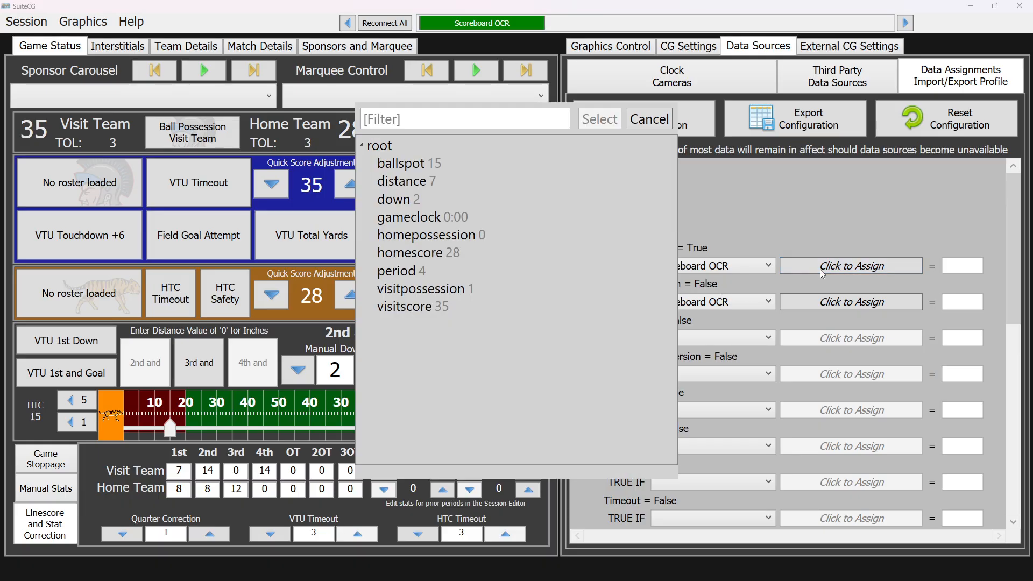
pyautogui.doubleClick(446, 291)
pyautogui.click(852, 305)
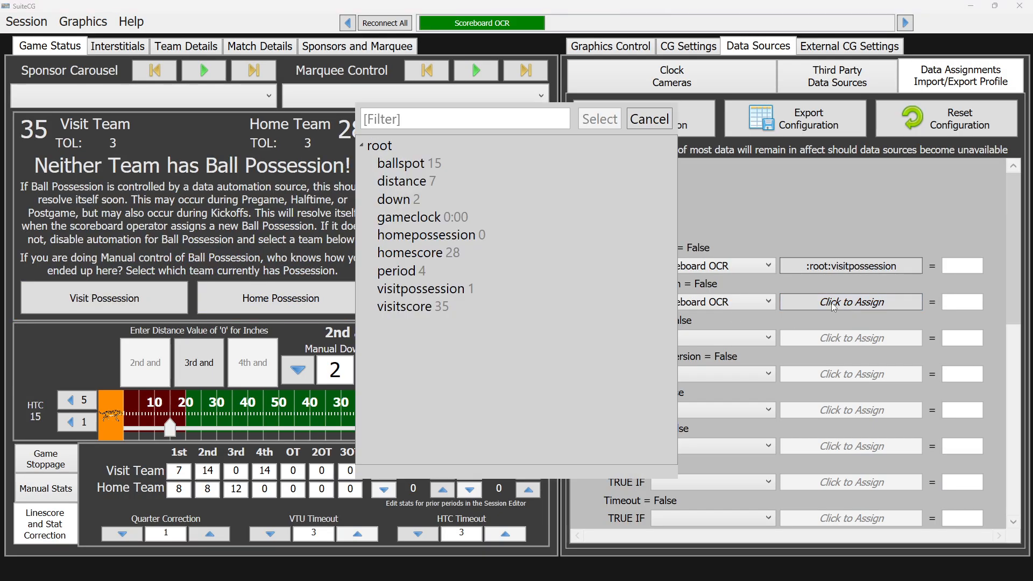
pyautogui.doubleClick(425, 236)
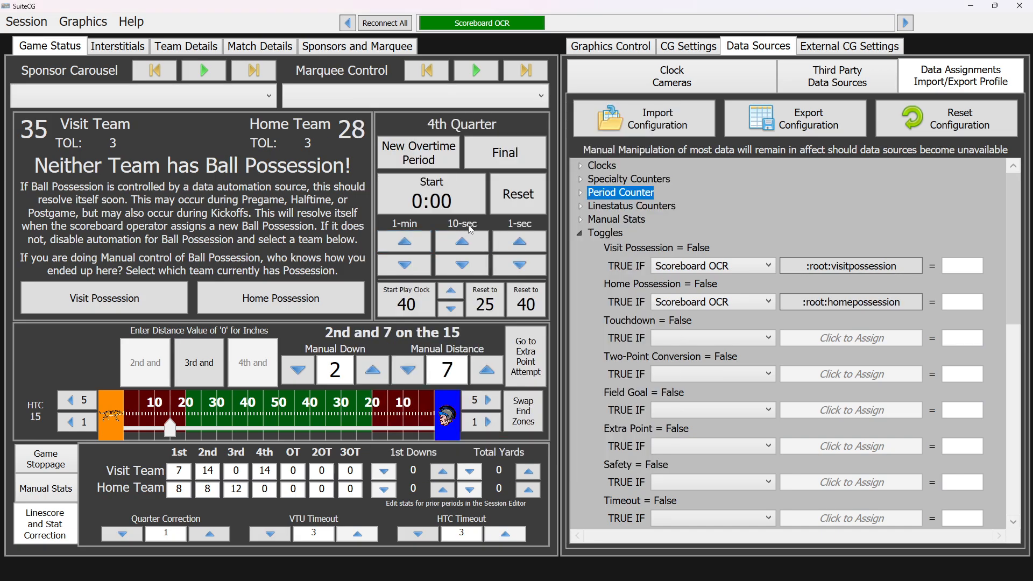
# - Switch to OBS and rewind the Media Source scoreboard video to about 0:56
pyautogui.click(968, 267)
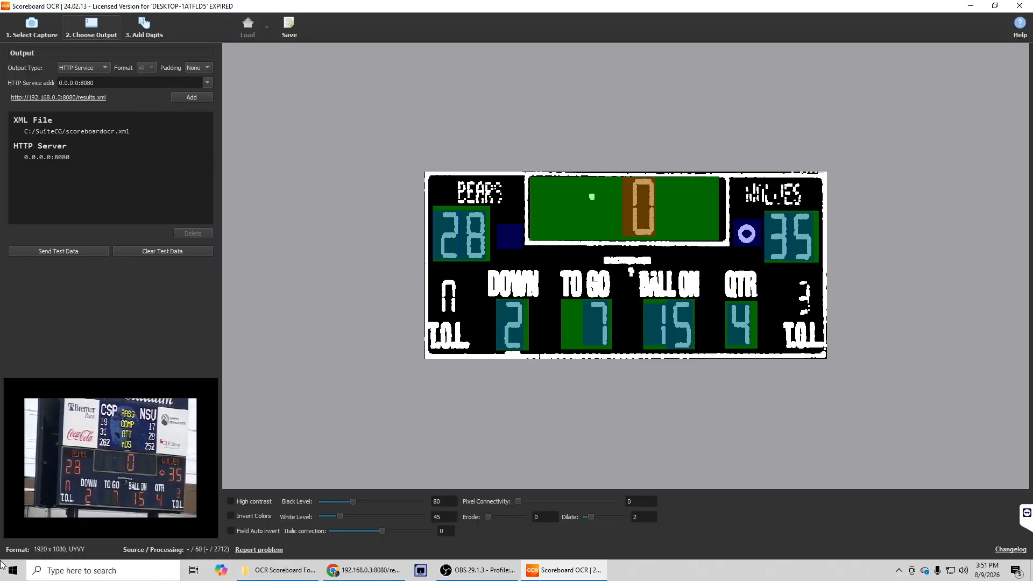
pyautogui.click(478, 570)
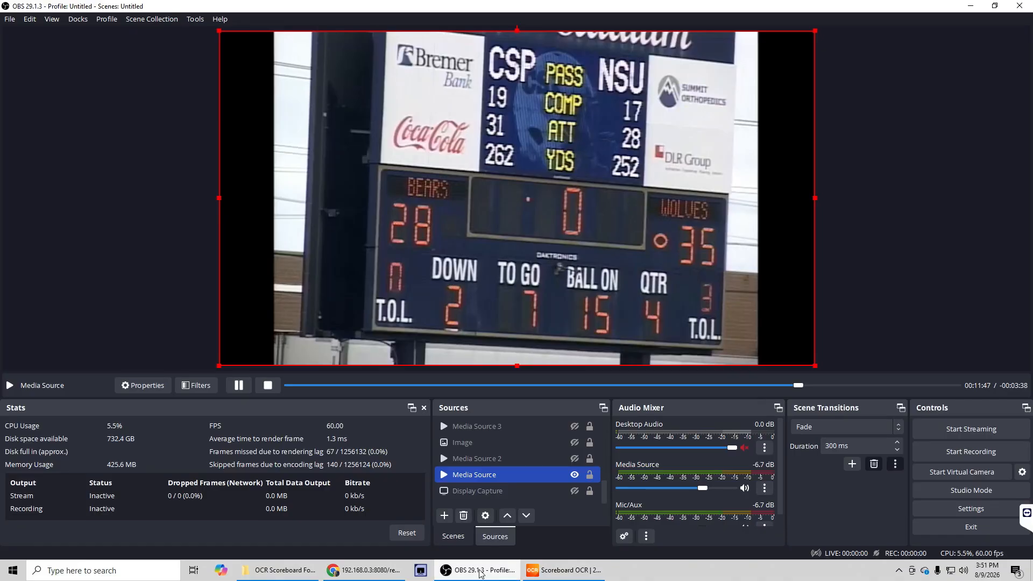
pyautogui.click(329, 387)
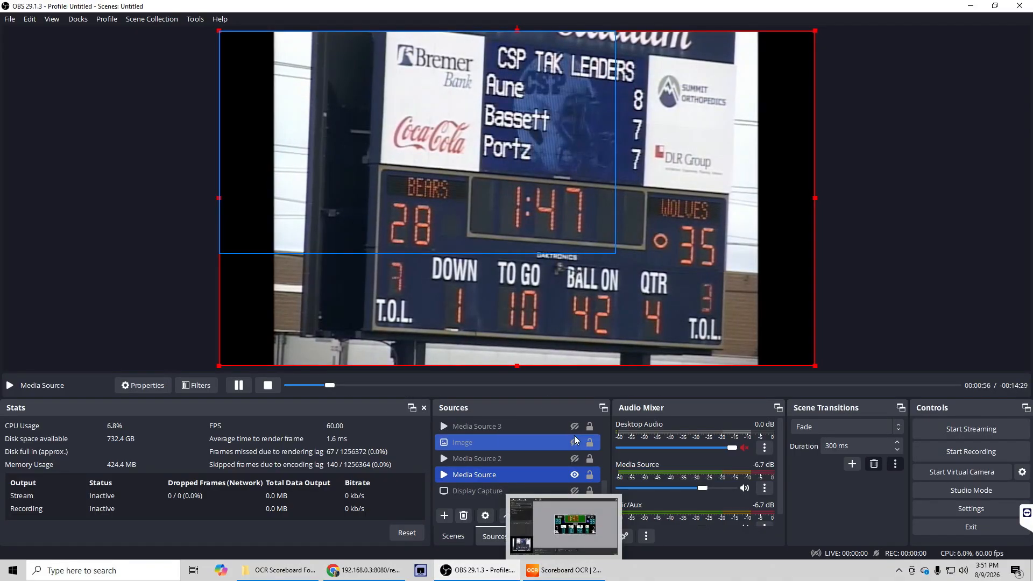
# - Switch to Scoreboard OCR and examine the visitpossession and homepossession fields in the digits list
pyautogui.click(565, 570)
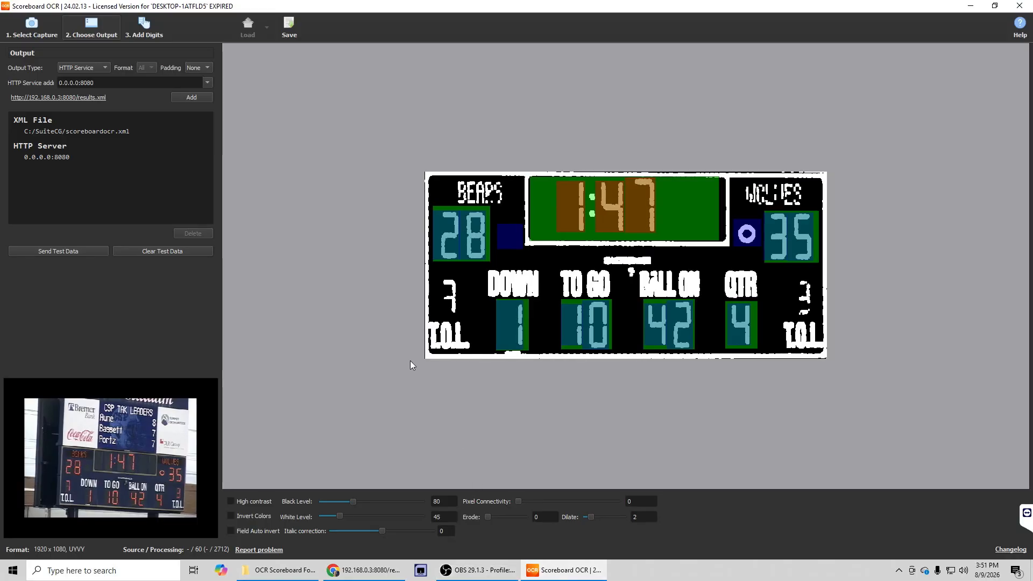
pyautogui.click(146, 27)
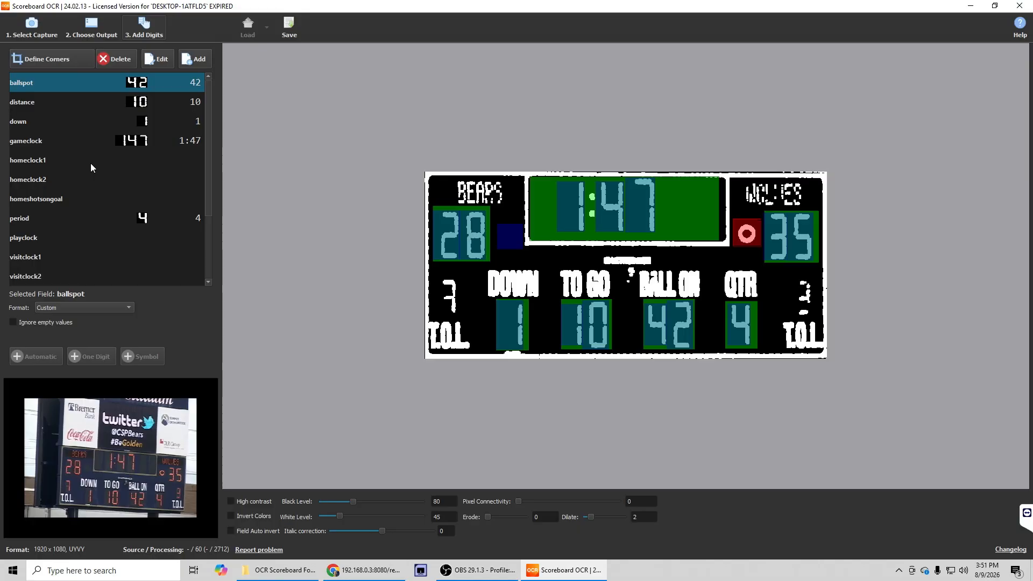
pyautogui.scroll(-3, 91, 166)
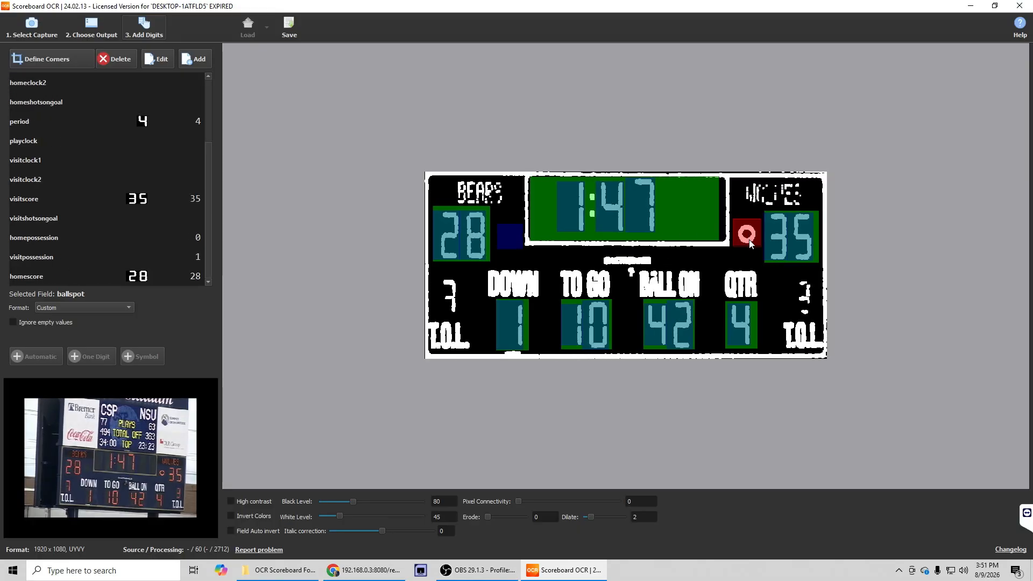
pyautogui.click(137, 255)
pyautogui.click(140, 238)
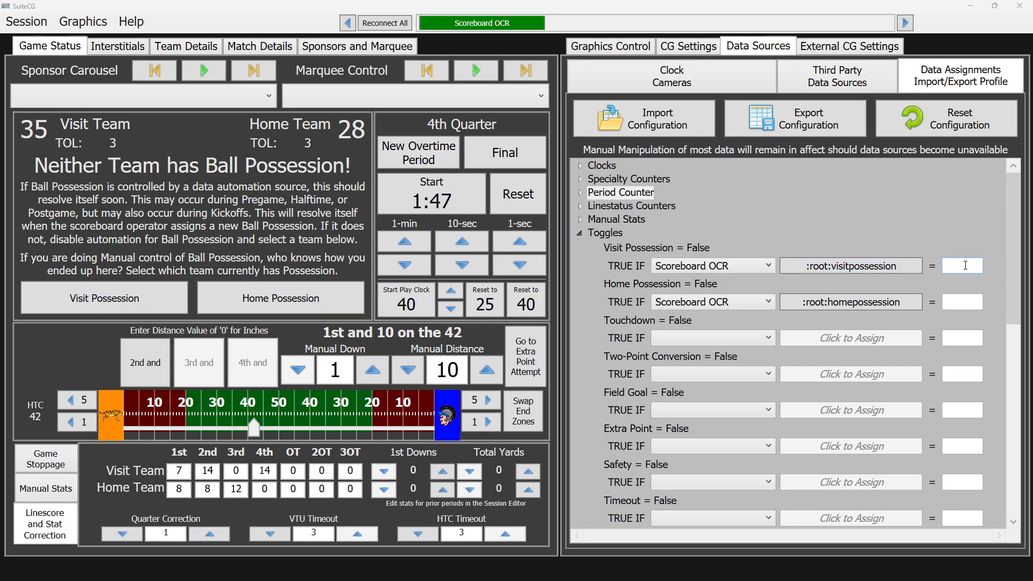
# - Back in SuiteCG, make the Visit Possession toggle true when its element equals 1
pyautogui.click(965, 265)
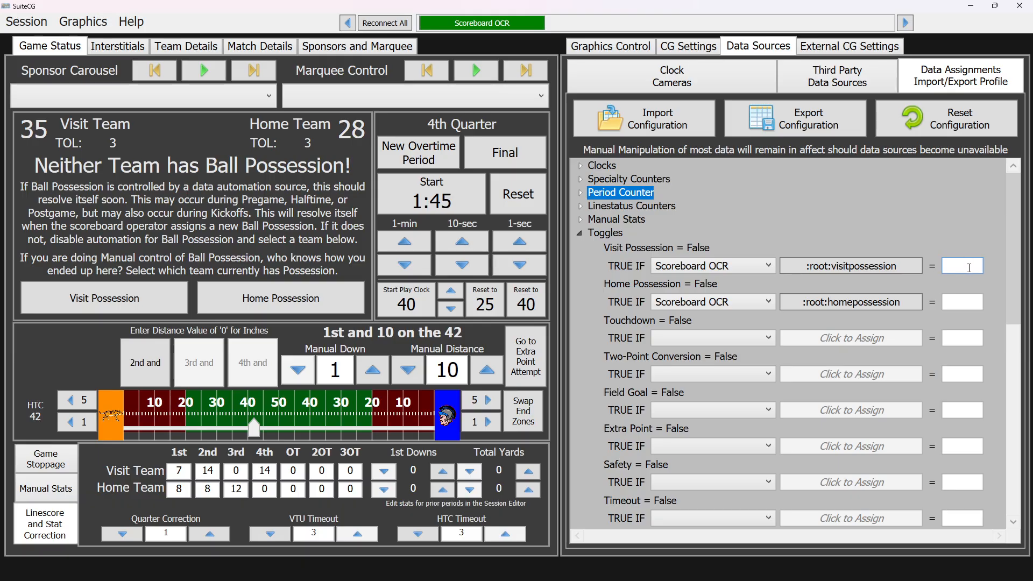
pyautogui.write('1')
pyautogui.press('Tab')
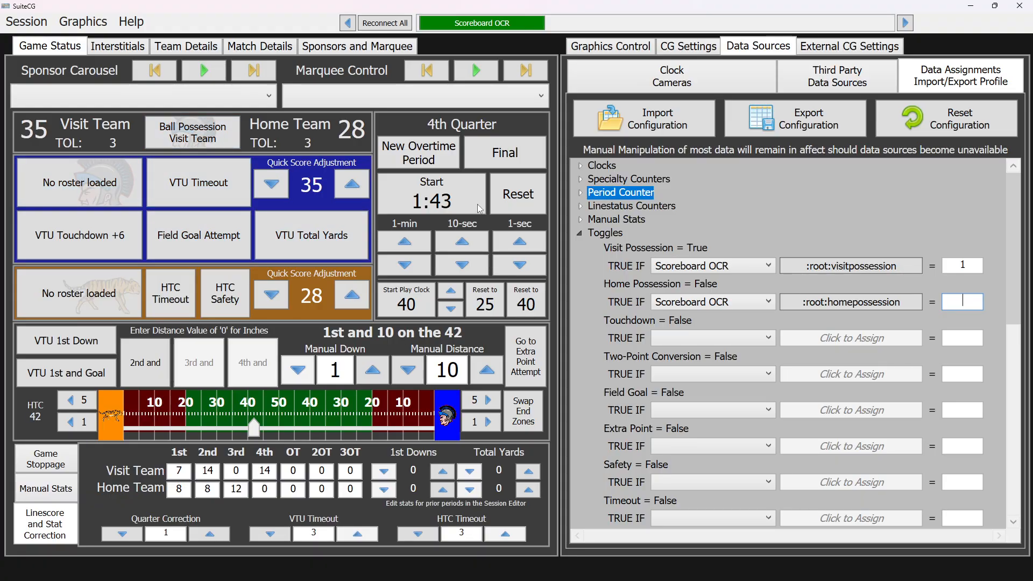
# - Make the Home Possession toggle true when its element equals 1
pyautogui.write('1')
pyautogui.click(974, 330)
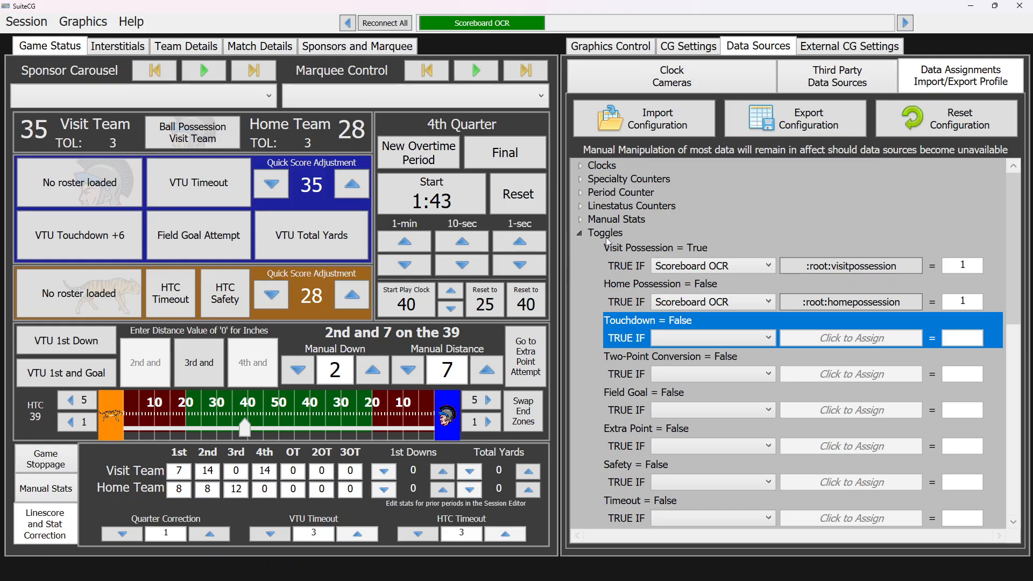
# - Set the comparison values of both possession toggles to 2 and show the scorebug preview
pyautogui.doubleClick(962, 266)
pyautogui.write('2')
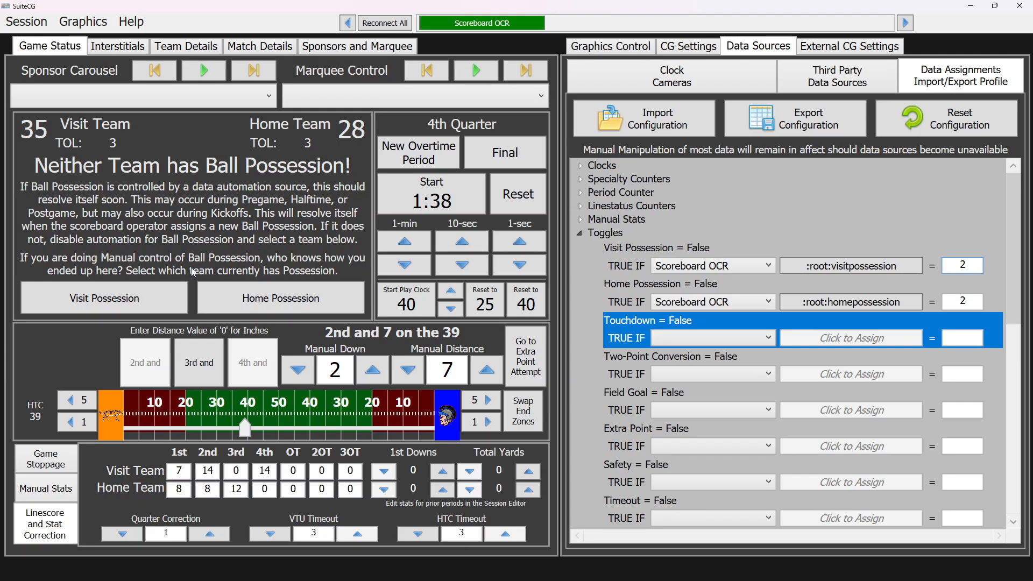
pyautogui.click(606, 52)
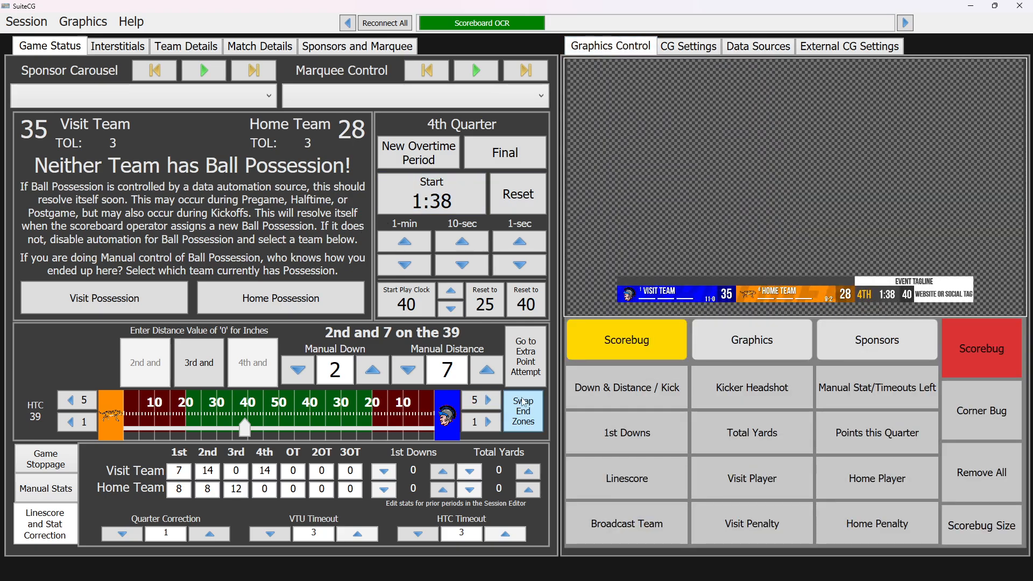
# - Enter Extra Point mode, record a missed kick and end the resulting kickoff
pyautogui.click(534, 371)
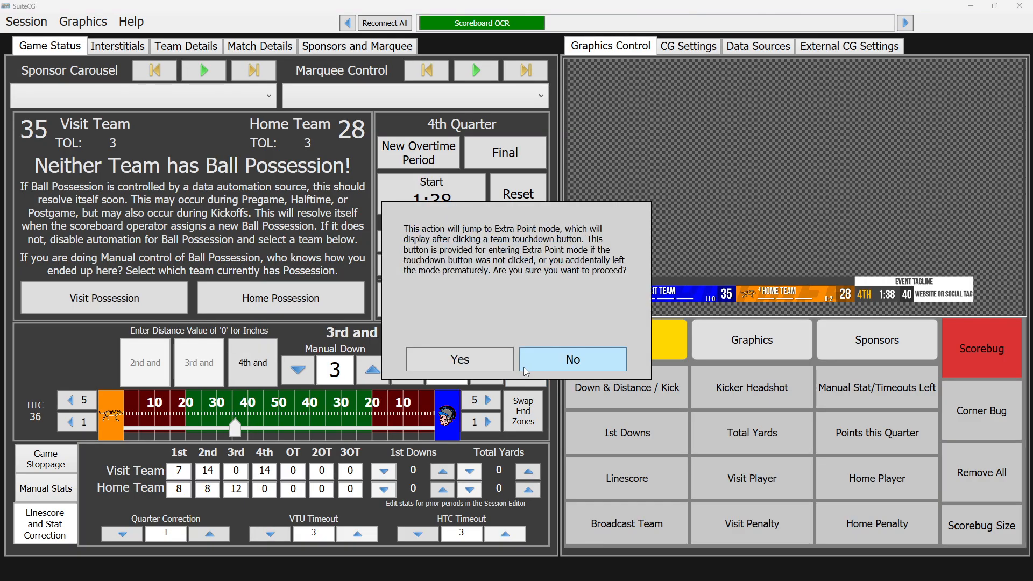
pyautogui.click(465, 366)
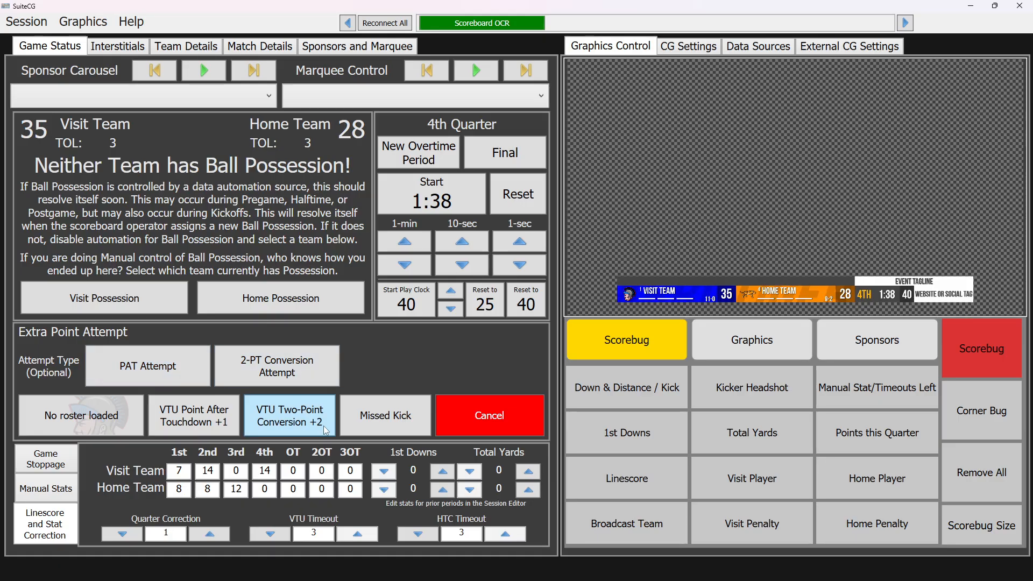
pyautogui.click(377, 421)
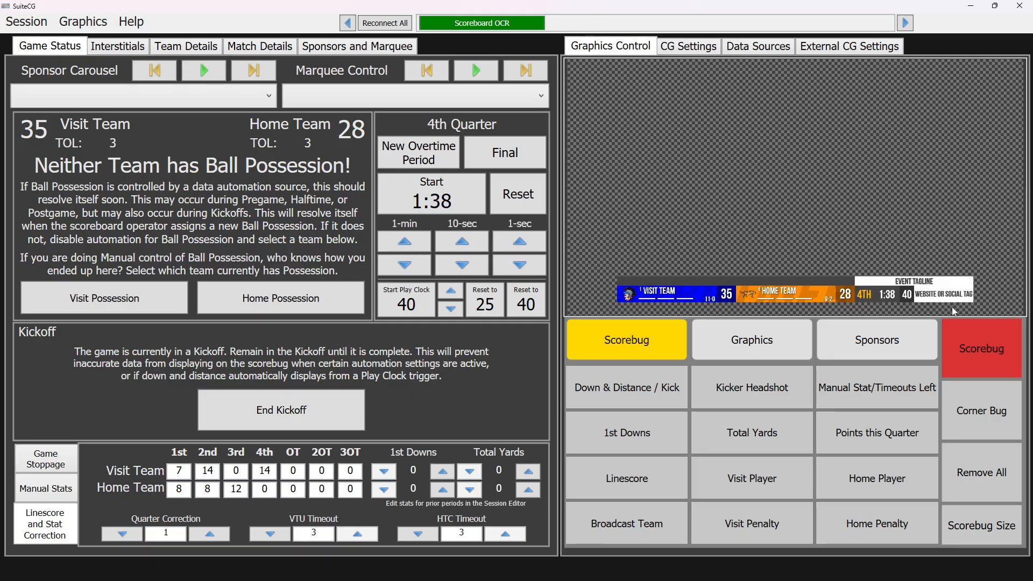
pyautogui.click(332, 422)
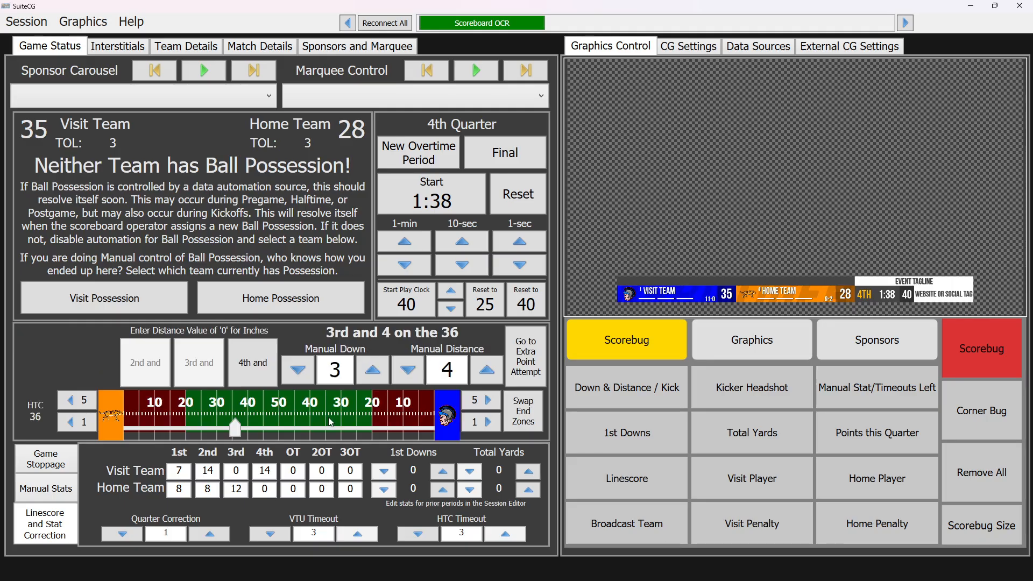
# - In the data assignments, make Visit Possession and Home Possession true when their elements equal 1
pyautogui.click(752, 47)
pyautogui.doubleClick(962, 264)
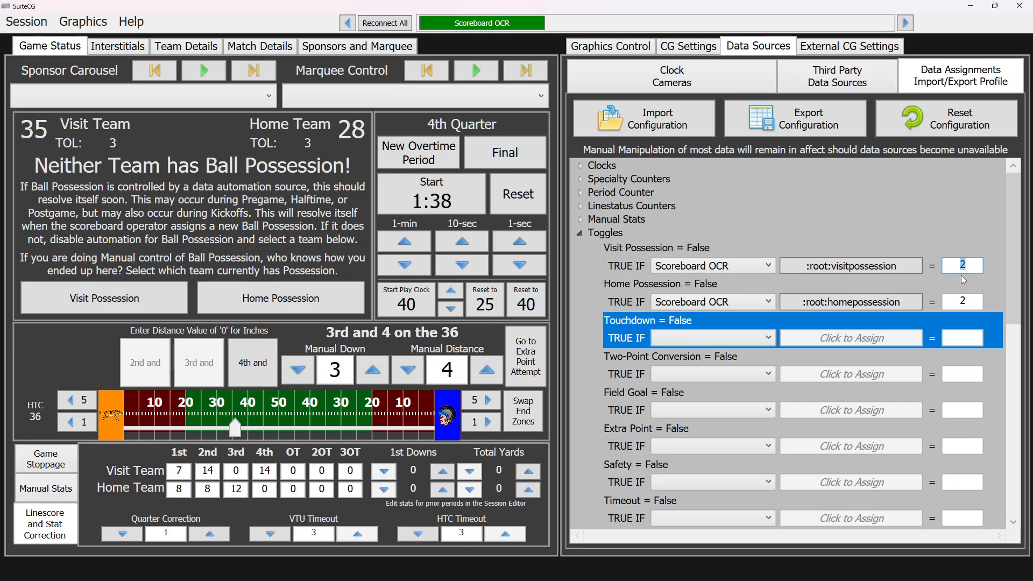
pyautogui.write('1')
pyautogui.doubleClick(972, 302)
pyautogui.write('1')
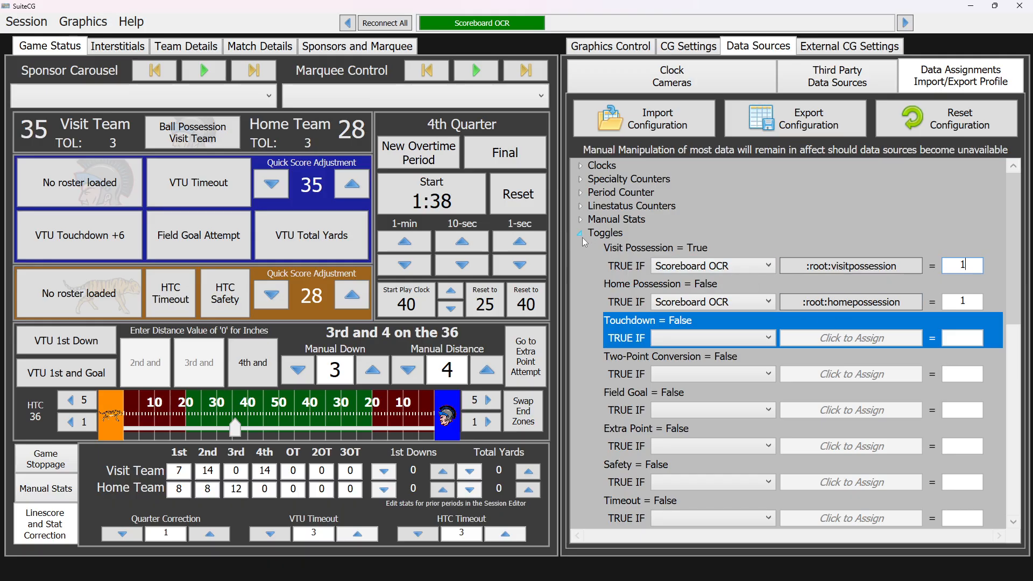
# - Look through the remaining Toggles and the Match Details fields available for data assignment
pyautogui.scroll(-8, 618, 310)
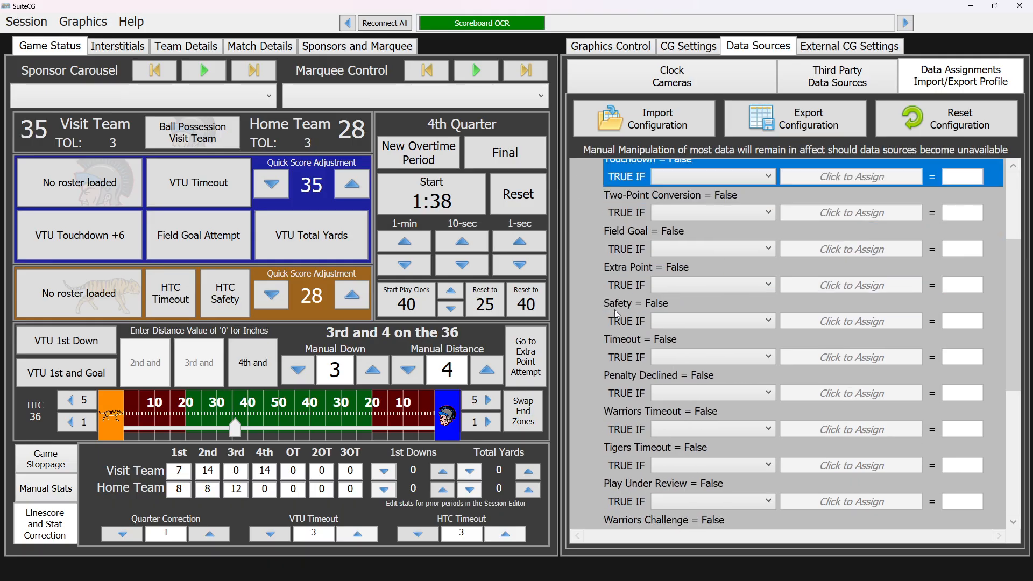
pyautogui.scroll(8, 611, 311)
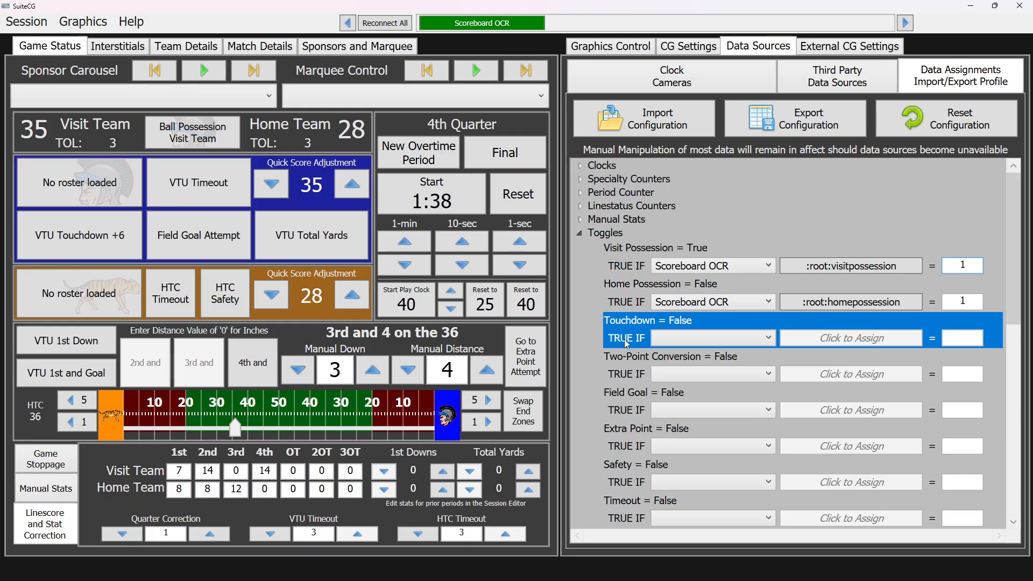
pyautogui.click(581, 234)
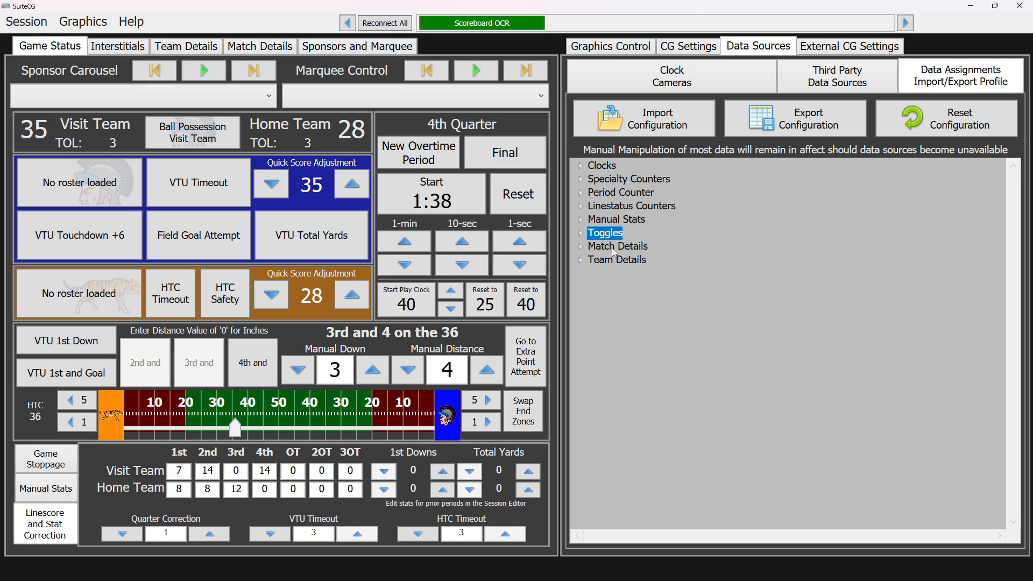
pyautogui.click(581, 248)
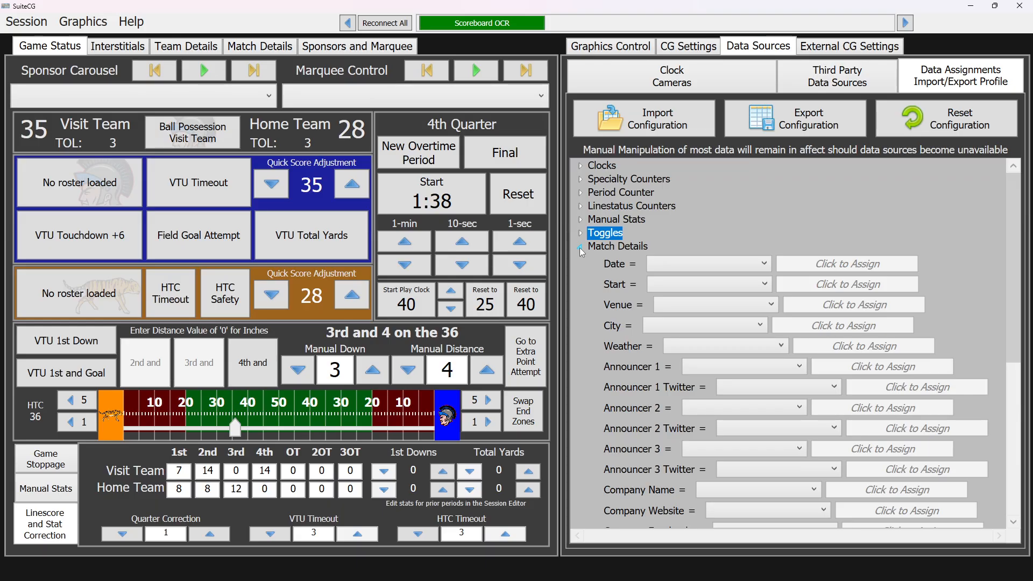
pyautogui.click(581, 249)
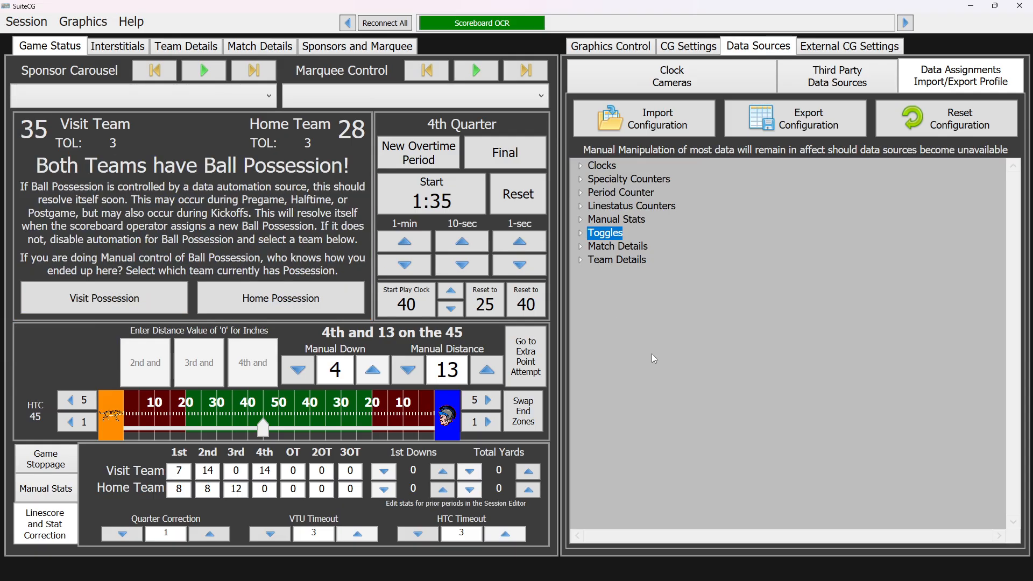
# - Compare the possession toggle assignments with the elements received from the Scoreboard OCR data source
pyautogui.click(581, 235)
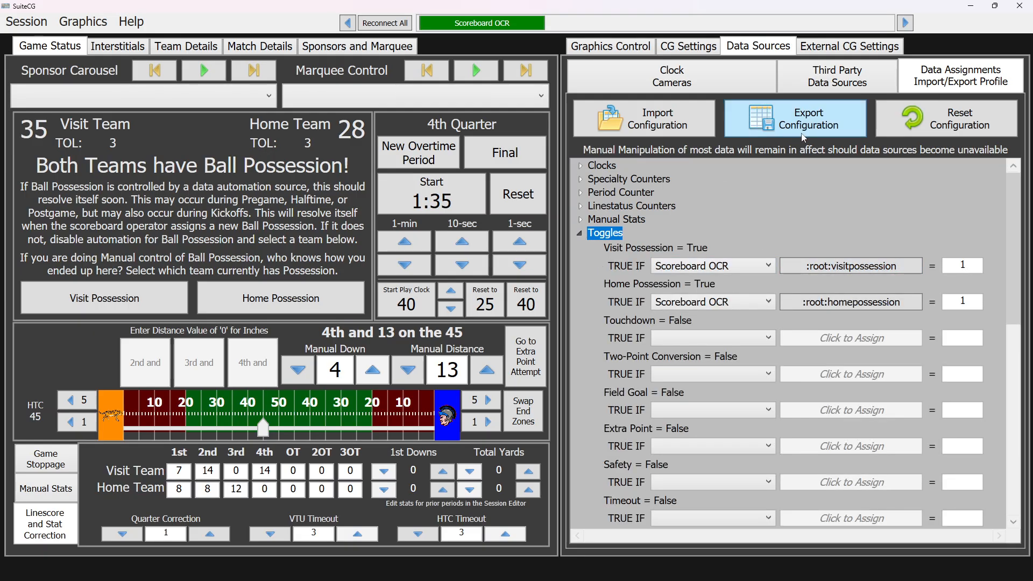
pyautogui.click(847, 90)
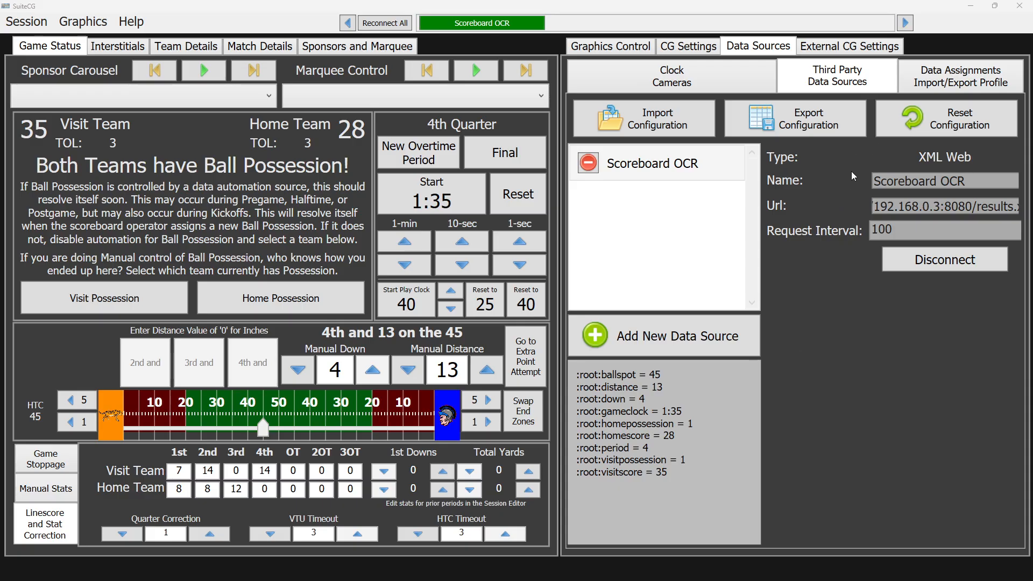
pyautogui.click(926, 89)
pyautogui.click(873, 89)
pyautogui.click(939, 78)
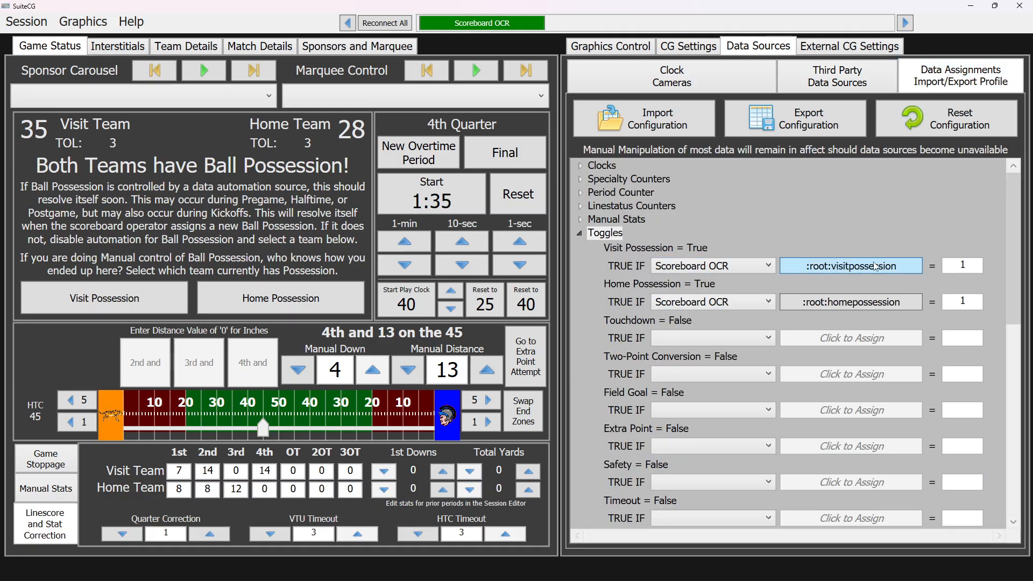
# - Disconnect the Scoreboard OCR data source and give ball possession to the home team
pyautogui.click(487, 28)
pyautogui.click(466, 42)
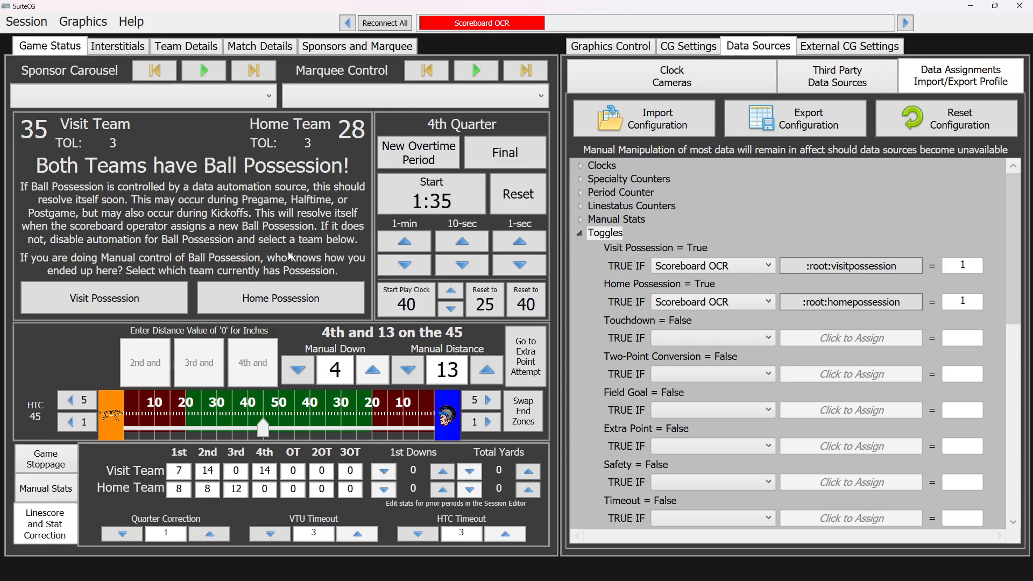
pyautogui.click(242, 298)
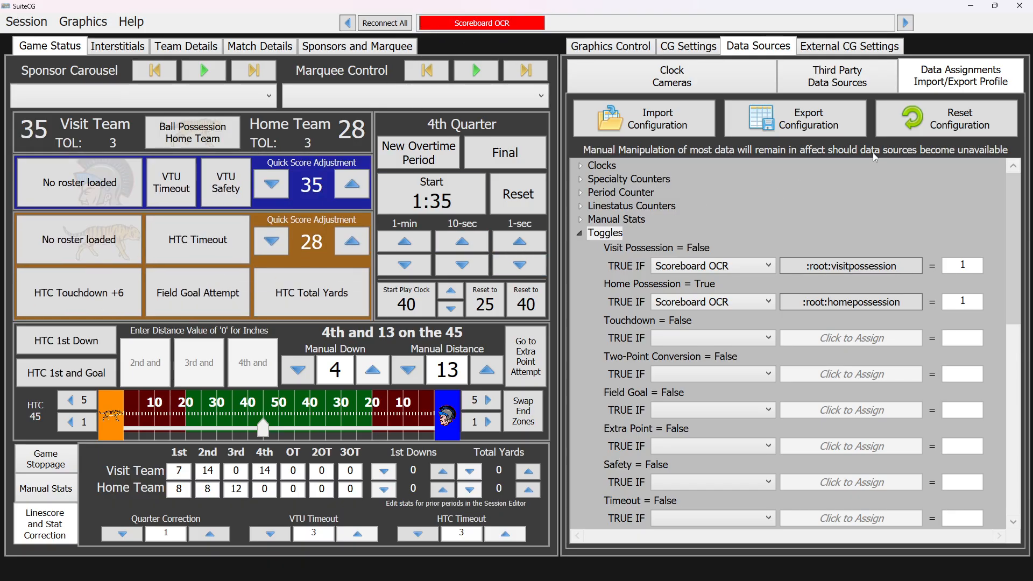
# - With the scorebug preview shown, score a six-point home team touchdown and call an HTC timeout
pyautogui.click(861, 76)
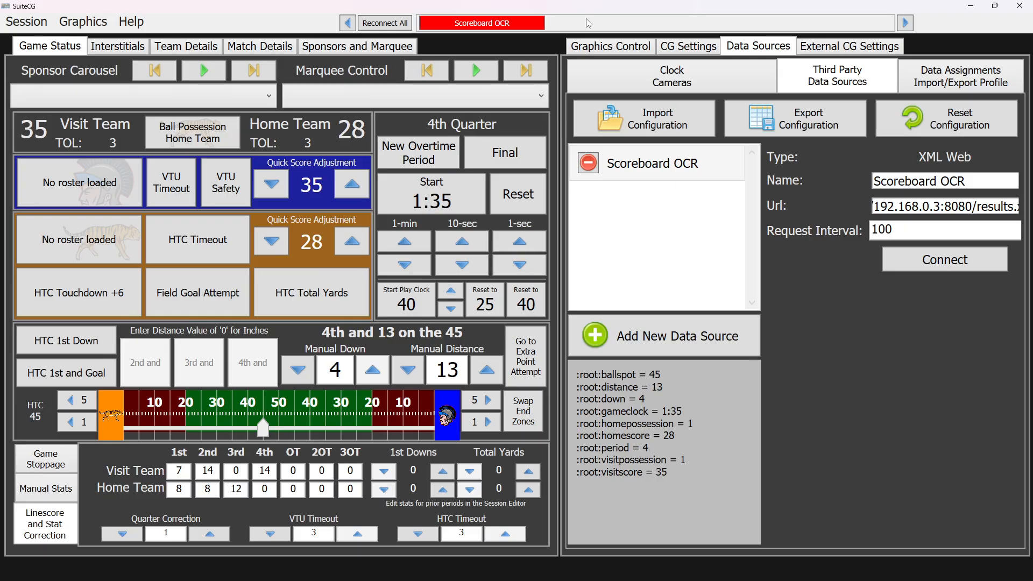
pyautogui.click(604, 47)
pyautogui.click(98, 292)
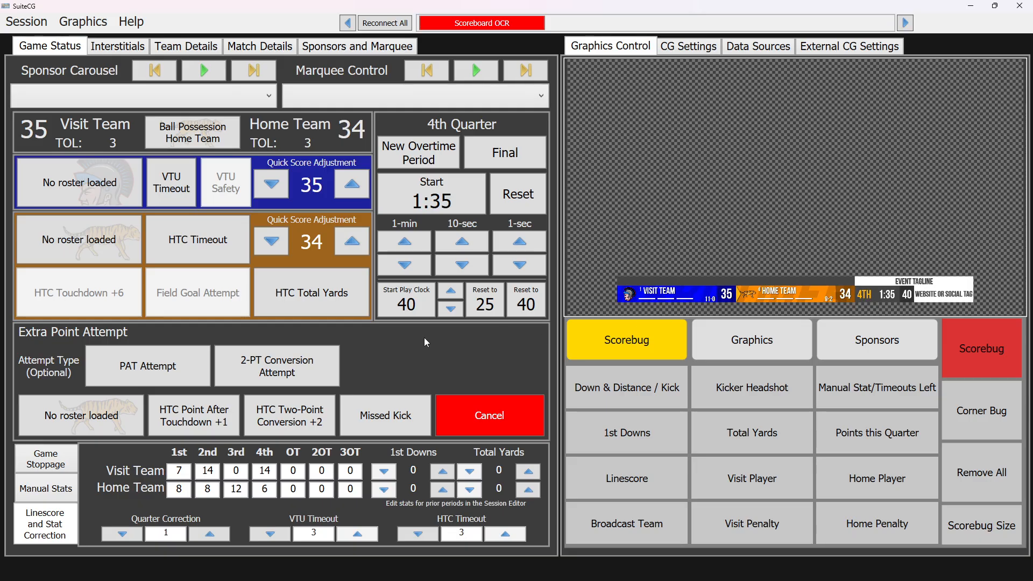
pyautogui.click(204, 249)
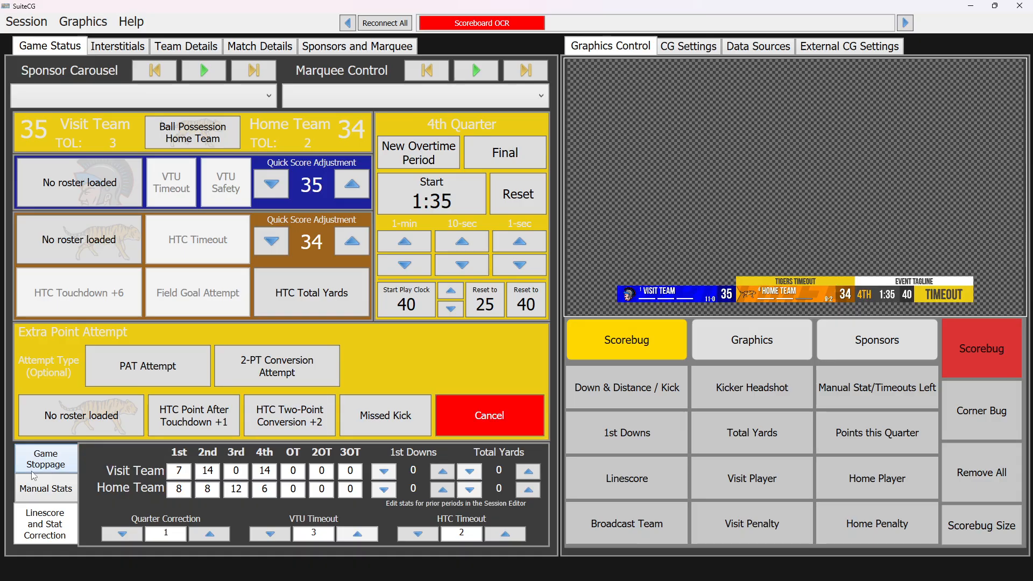
# - Clear the active timeout through the general timeout control and cancel the extra point attempt
pyautogui.click(59, 463)
pyautogui.click(125, 479)
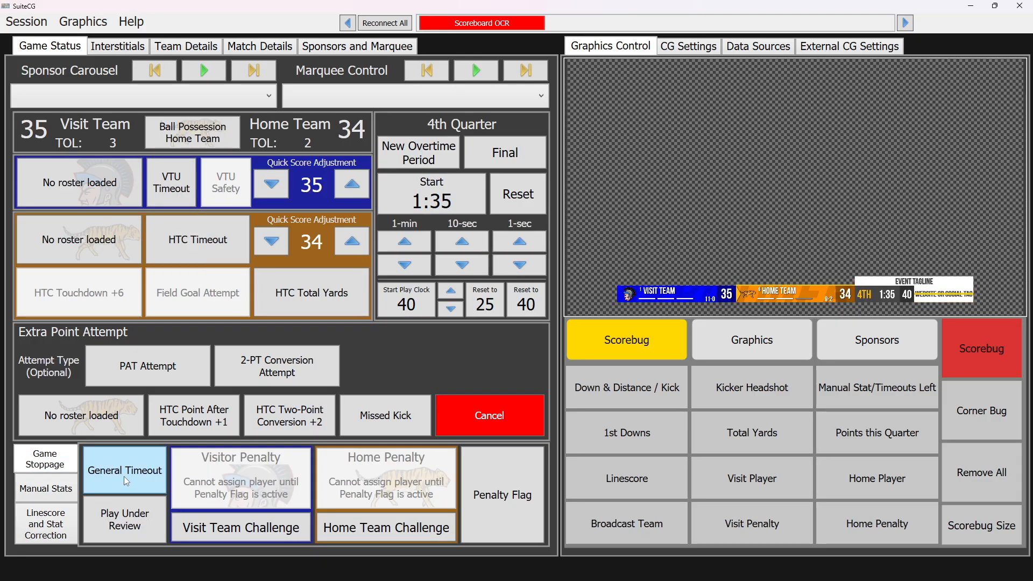
pyautogui.click(468, 425)
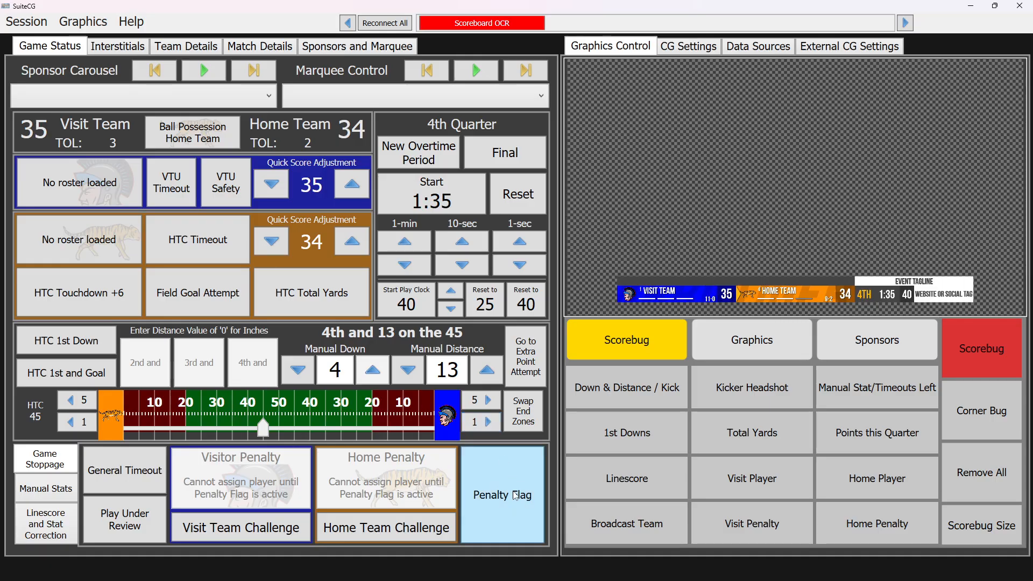
# - Raise the penalty flag on the scorebug and clear it again
pyautogui.click(514, 473)
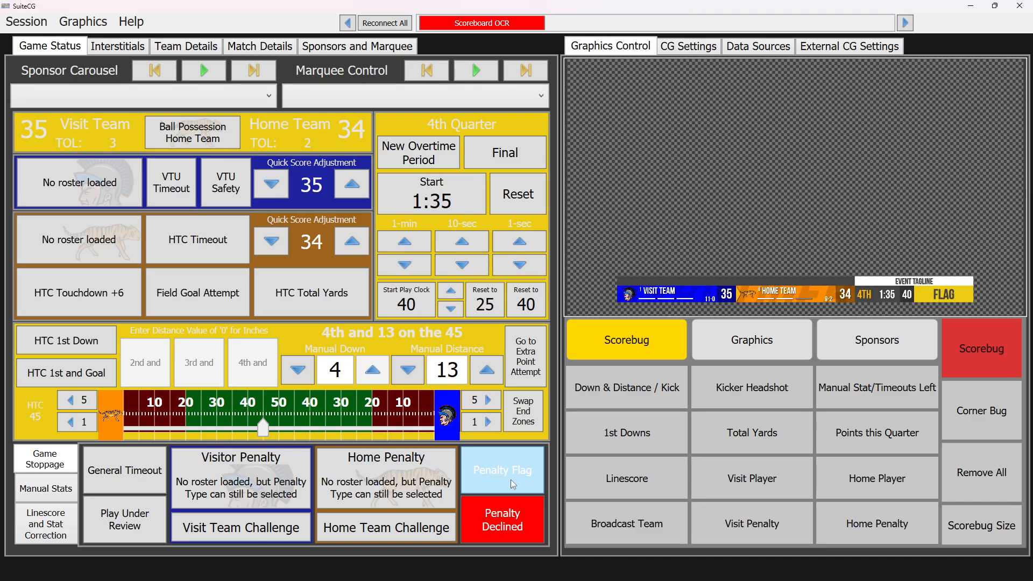
pyautogui.click(514, 467)
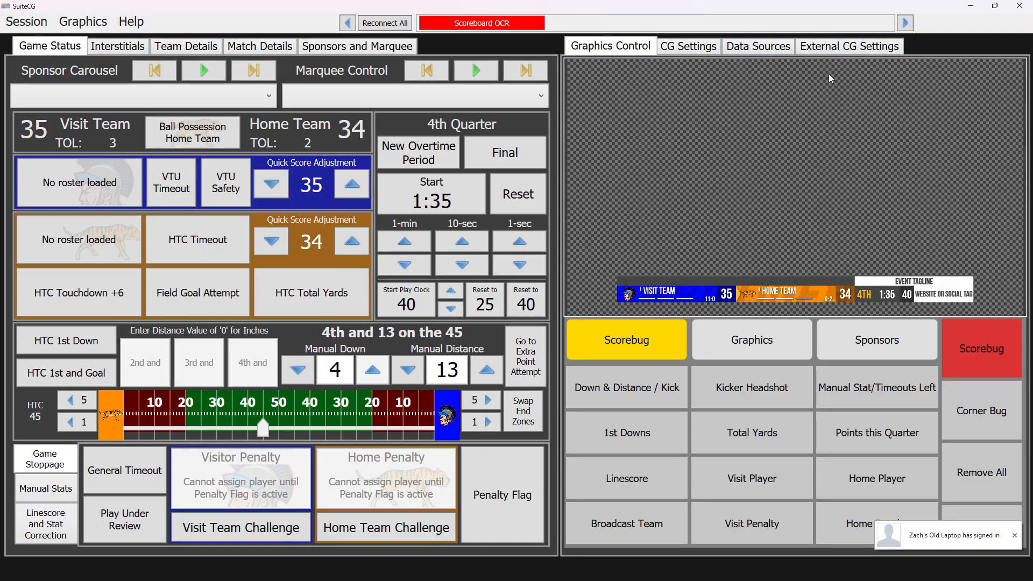
# - In the data assignments, set the source of both Visit Possession and Home Possession to No Source
pyautogui.click(767, 48)
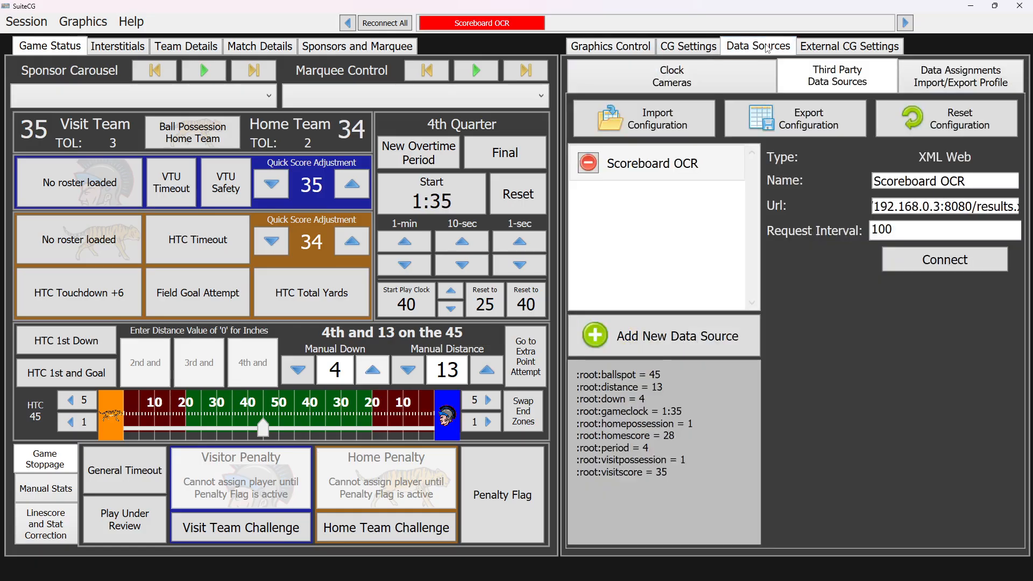
pyautogui.click(819, 48)
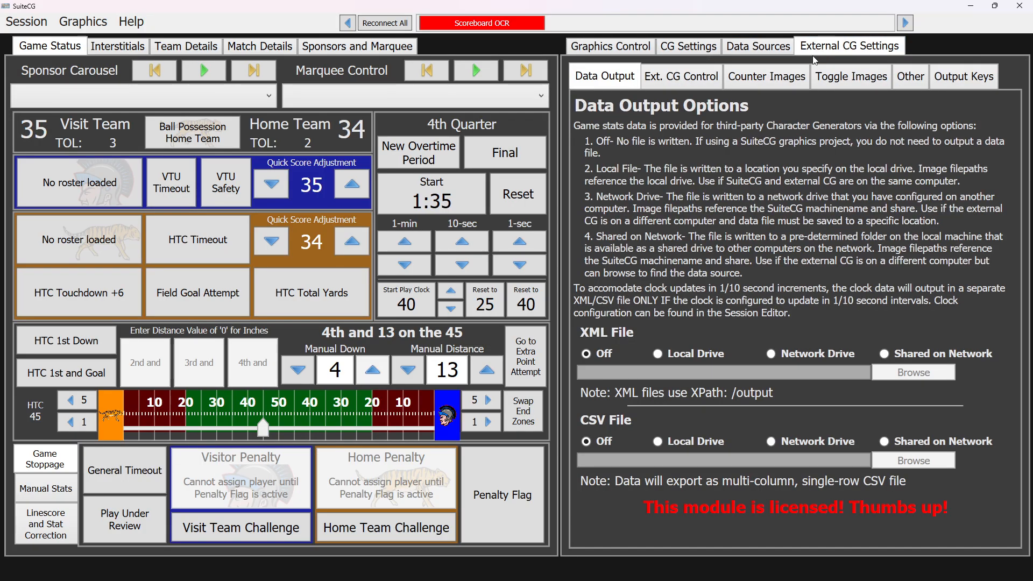
pyautogui.click(781, 54)
pyautogui.click(959, 75)
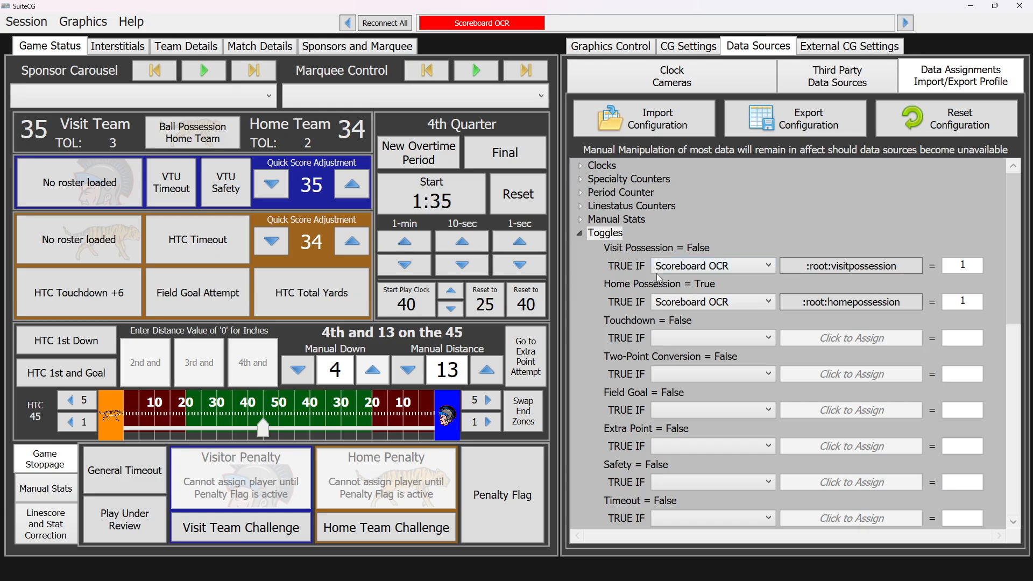
pyautogui.click(716, 265)
pyautogui.click(694, 280)
pyautogui.click(732, 302)
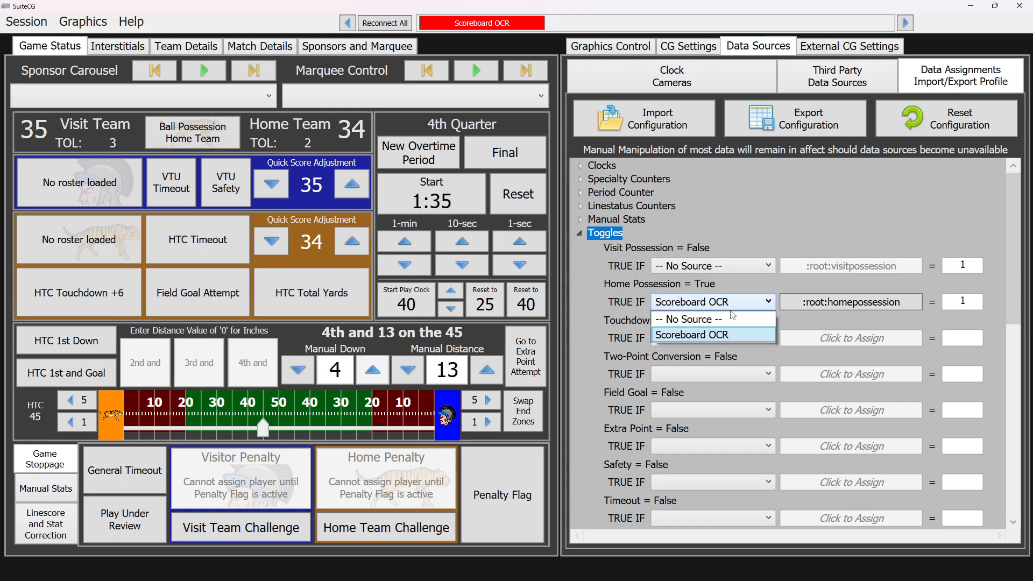
pyautogui.click(731, 318)
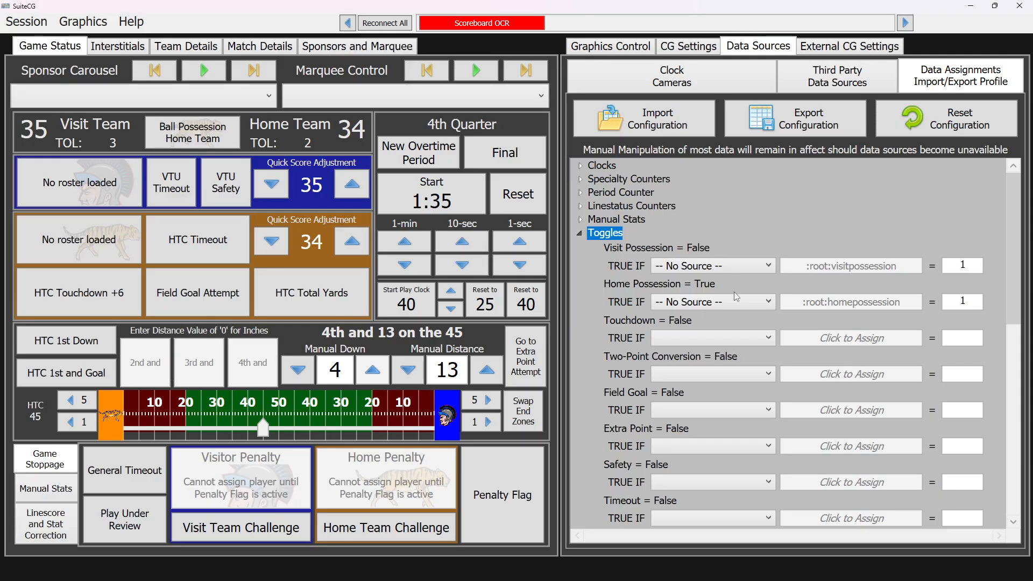
# - Reconnect the Scoreboard OCR data source
pyautogui.click(492, 25)
pyautogui.click(452, 39)
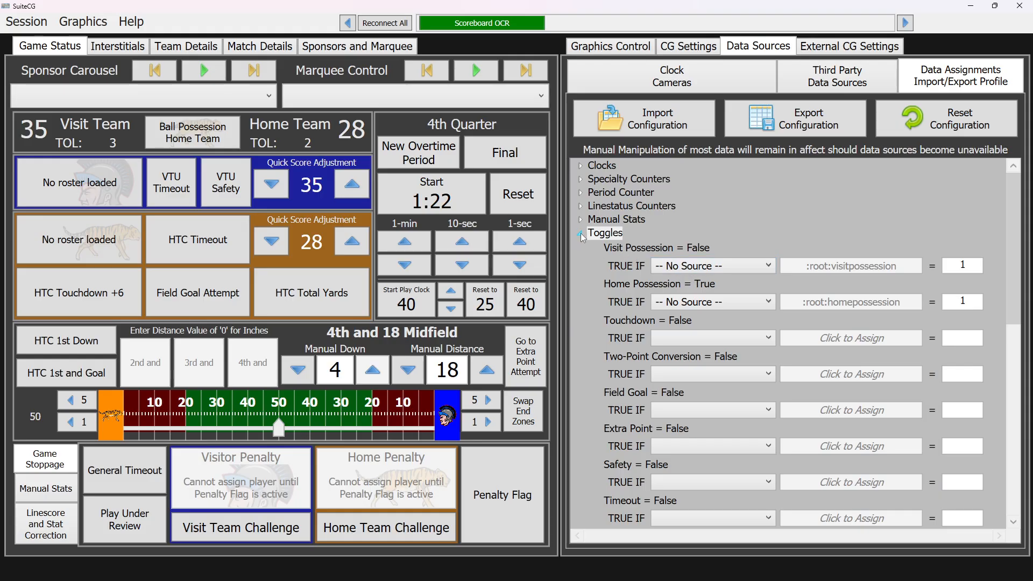
# - Review the Specialty Counters assignments and check the scorebug preview
pyautogui.click(581, 236)
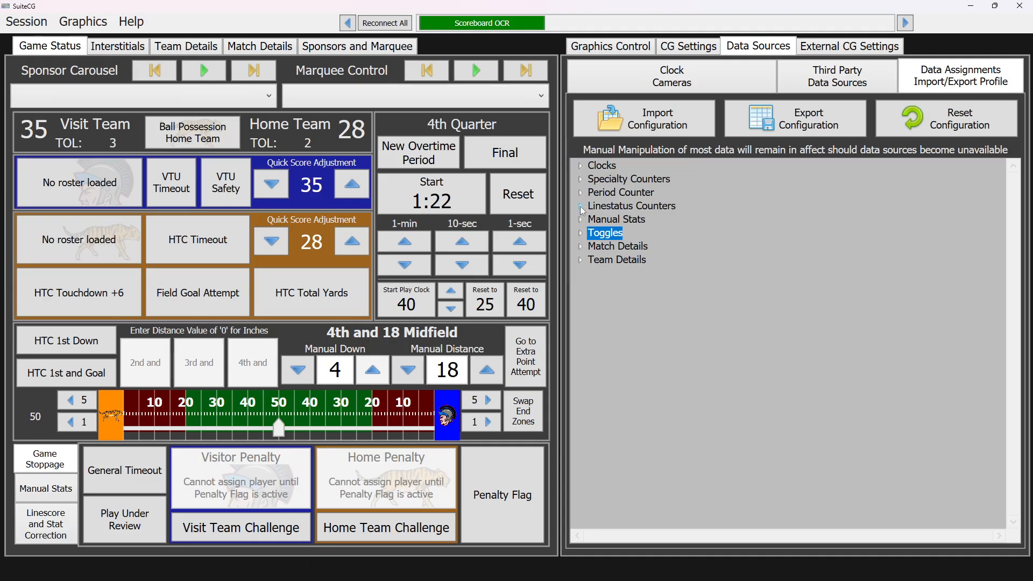
pyautogui.click(581, 181)
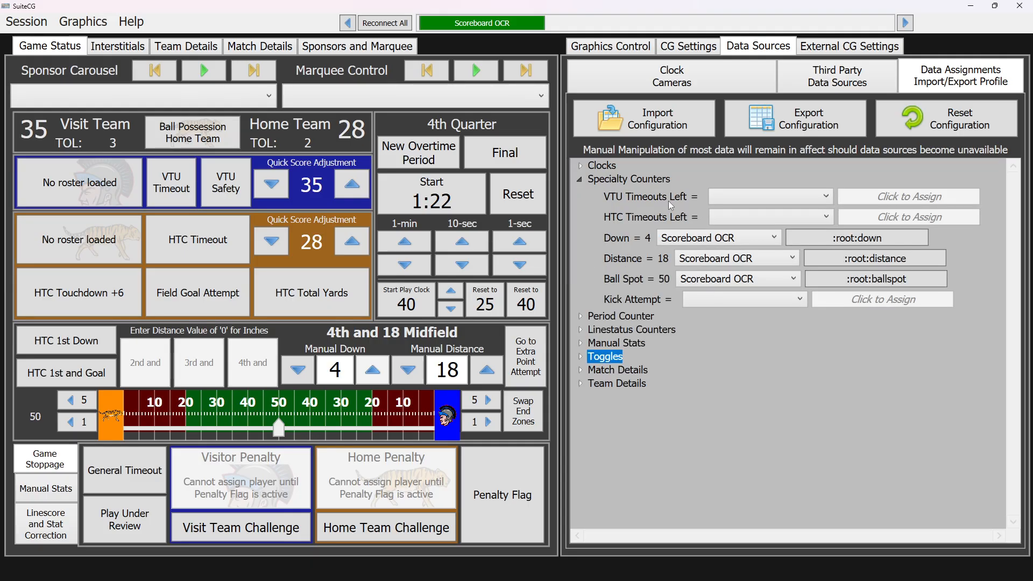
pyautogui.click(606, 47)
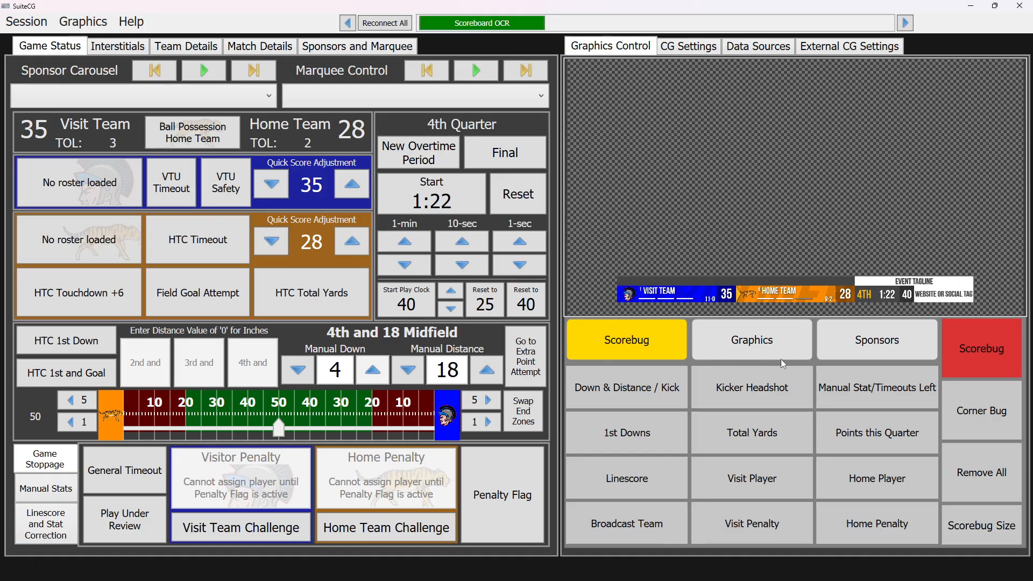
# - Configure the Down & Distance / Kick control to display down and distance Based on the Play Clock Trigger with External Clock Data
pyautogui.rightClick(655, 386)
pyautogui.click(673, 397)
pyautogui.scroll(-1, 672, 397)
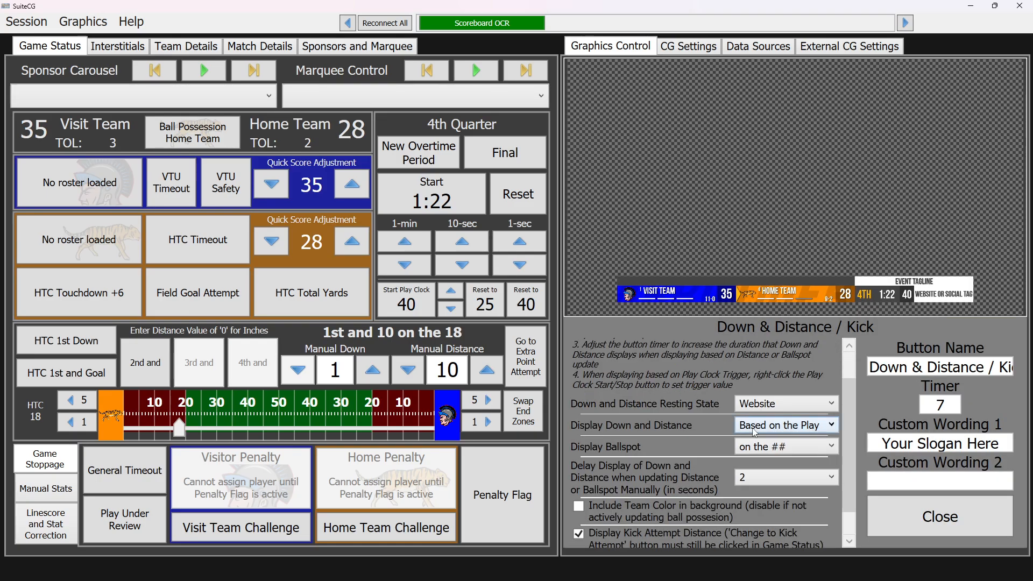
pyautogui.click(786, 427)
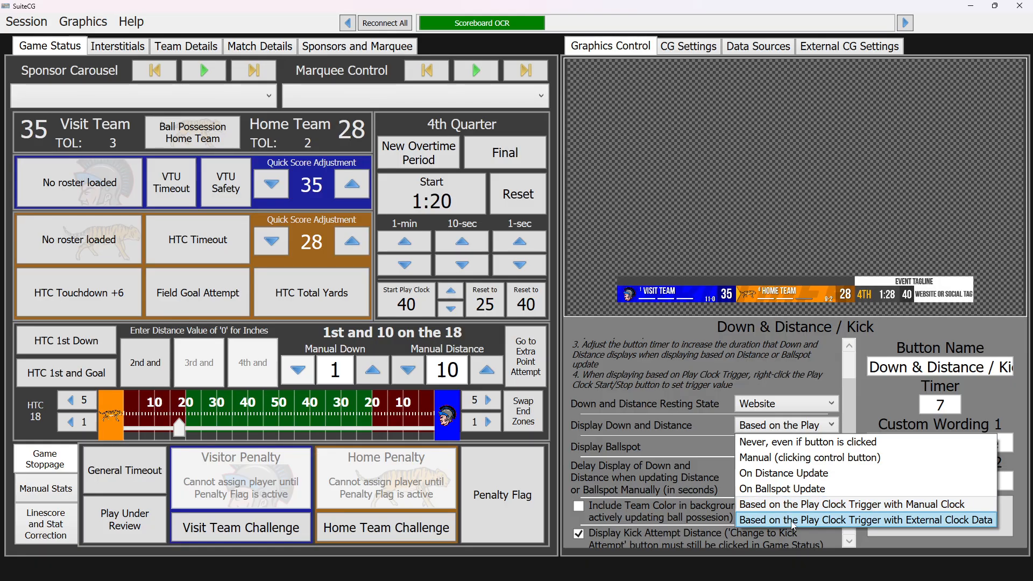
pyautogui.click(764, 522)
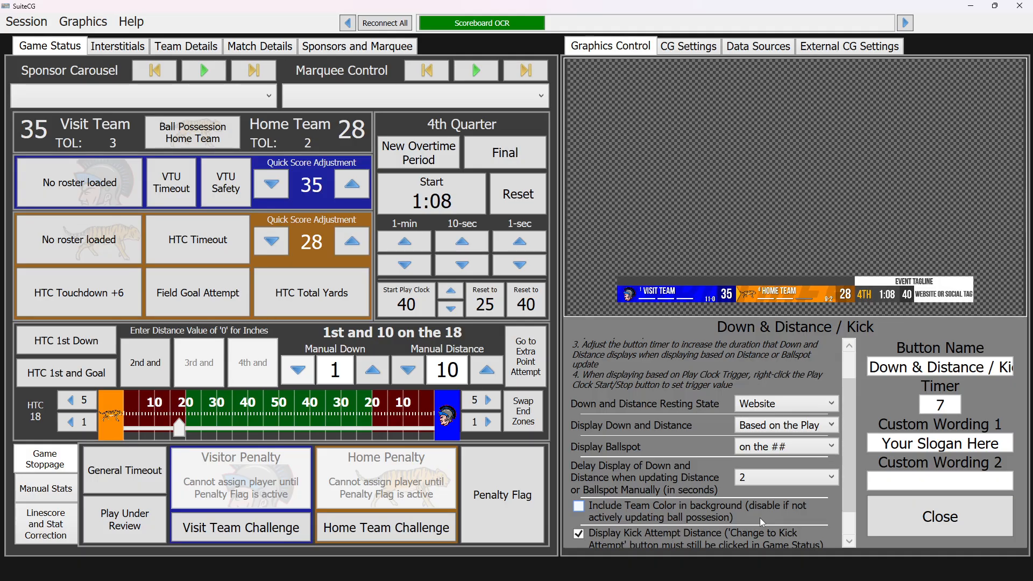
pyautogui.click(883, 525)
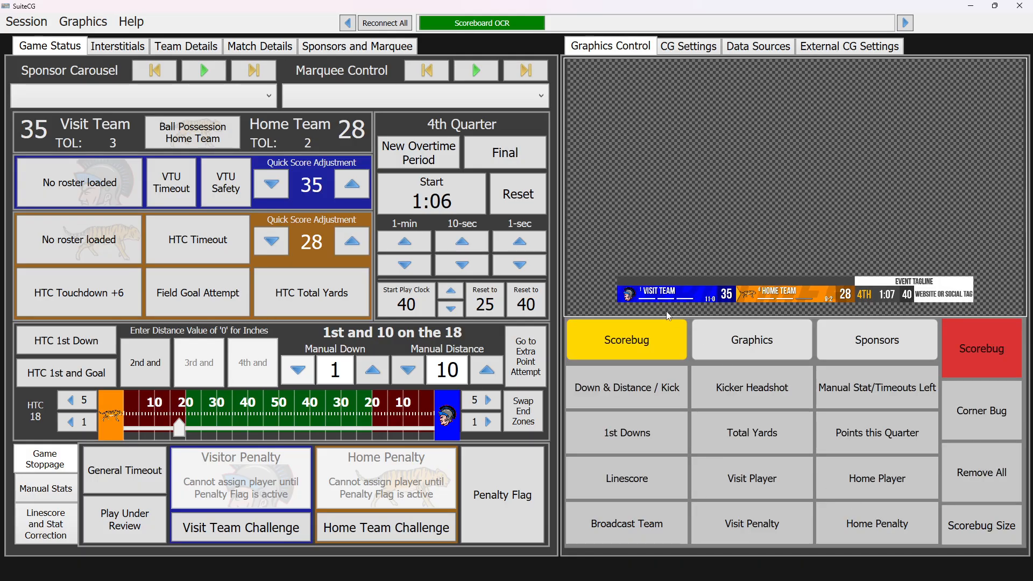
# - In the play clock settings, set the down and distance automation trigger to 15, and restore it to 24
pyautogui.rightClick(411, 303)
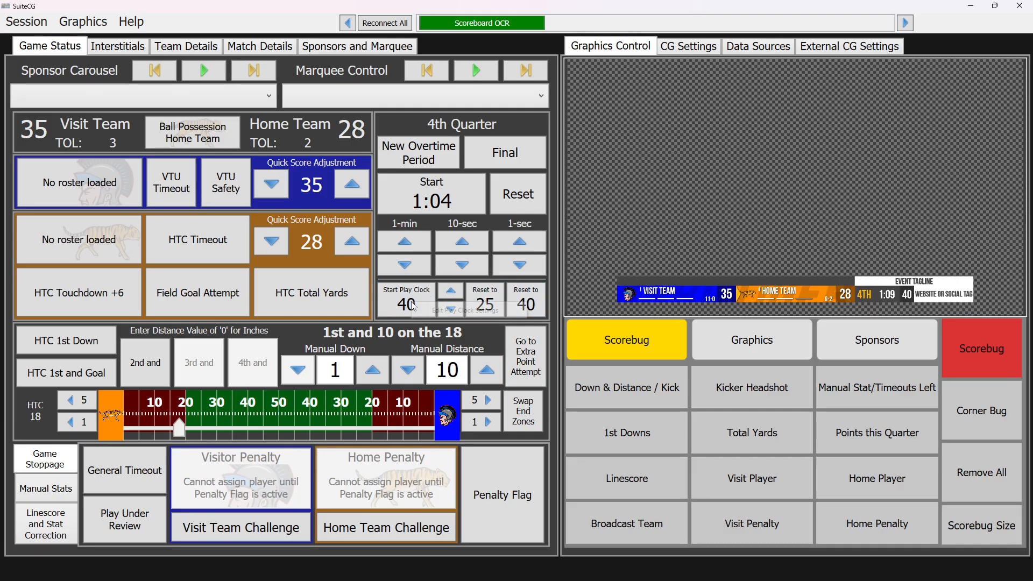
pyautogui.click(440, 311)
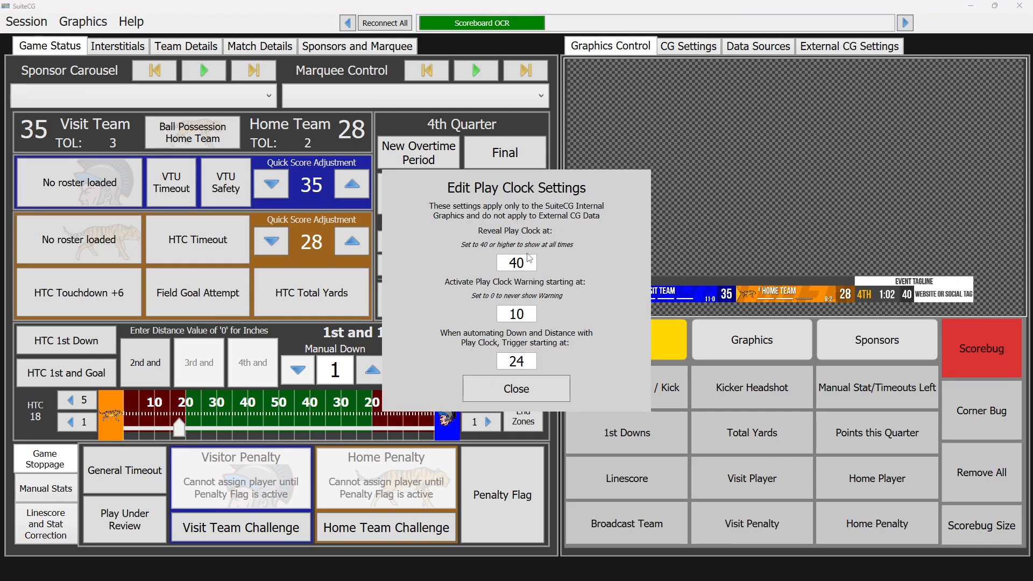
pyautogui.doubleClick(530, 360)
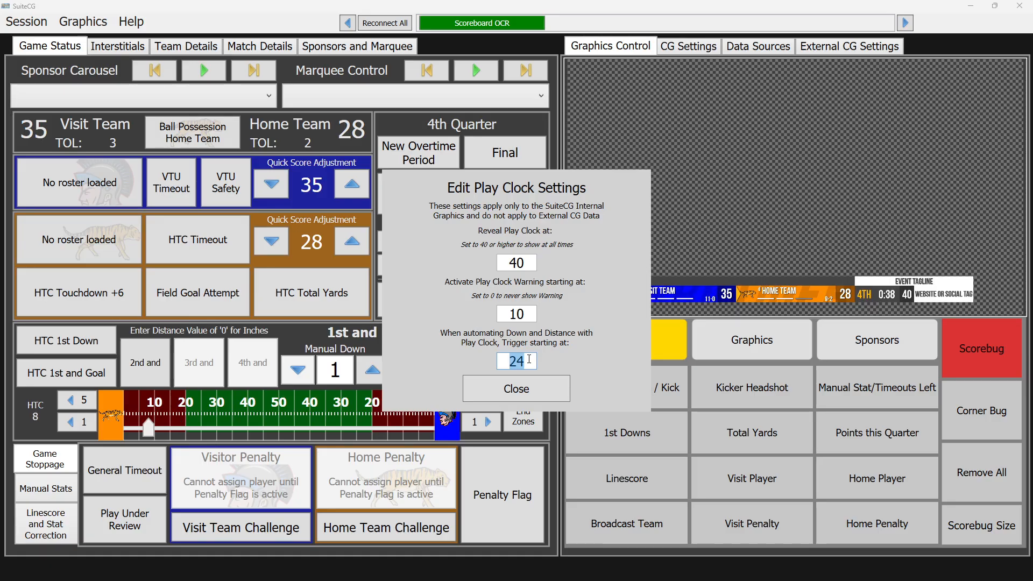
pyautogui.write('15')
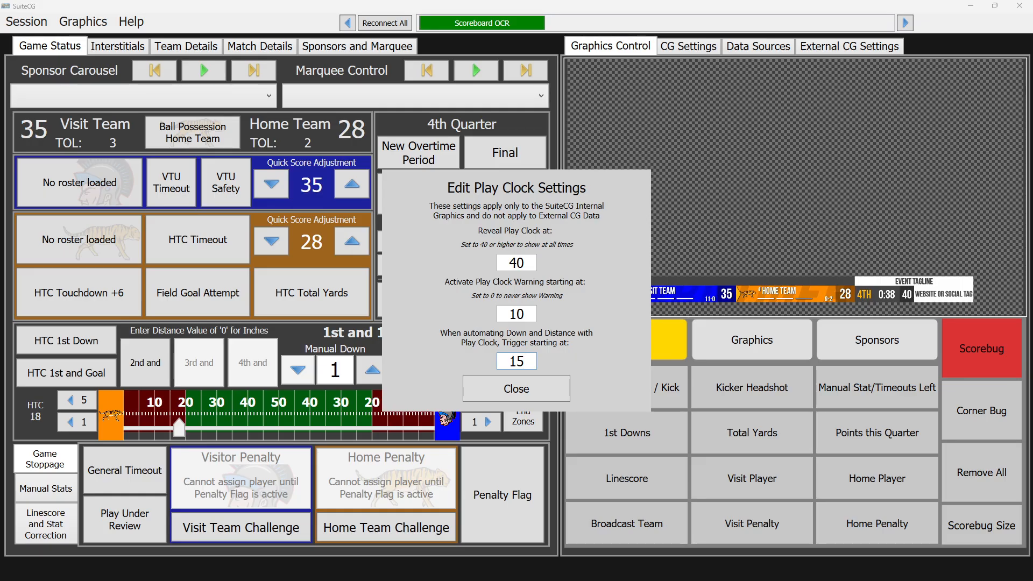
pyautogui.hotkey('ctrl', 'a')
pyautogui.write('25')
pyautogui.click(517, 389)
# - Reset the play clock to 25 and start it to test the down and distance trigger, and raise the manual down by one
pyautogui.click(487, 301)
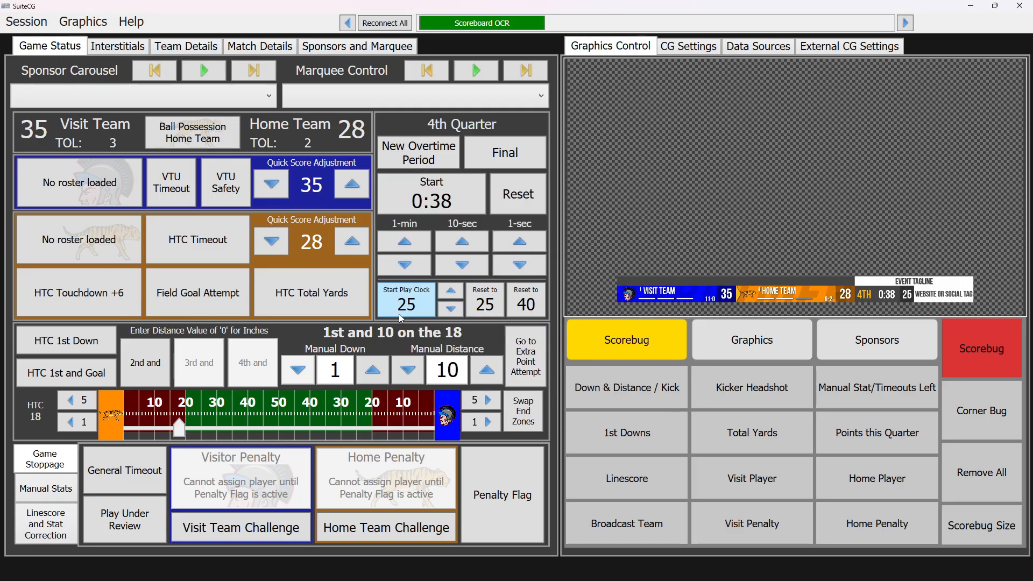
pyautogui.click(408, 308)
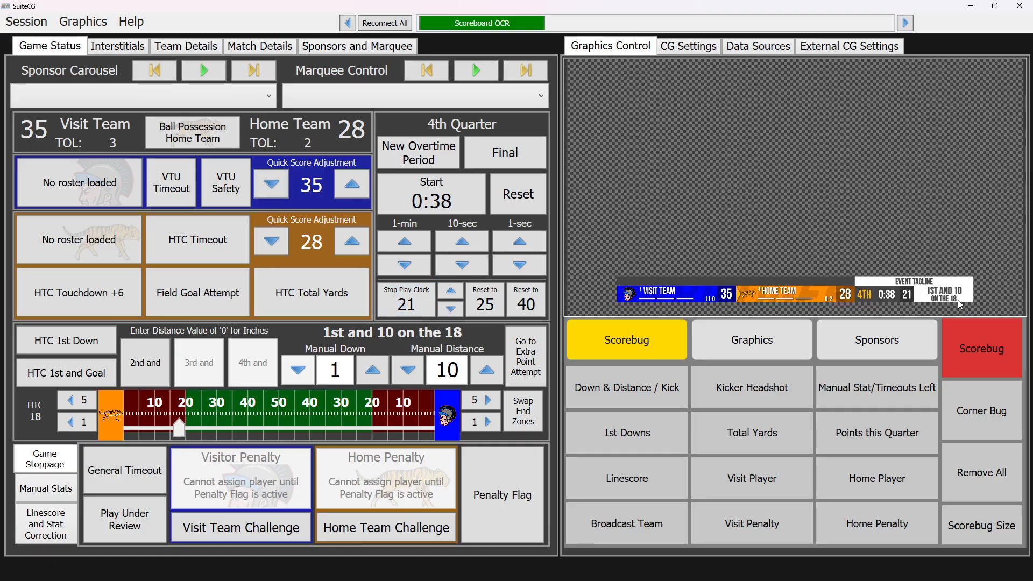
pyautogui.click(376, 374)
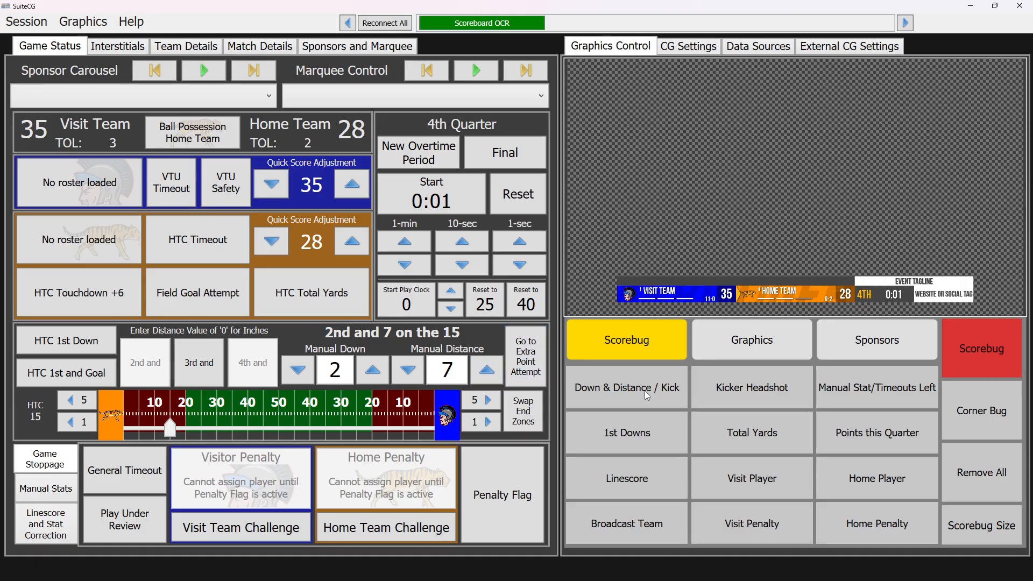
pyautogui.rightClick(623, 389)
pyautogui.rightClick(610, 387)
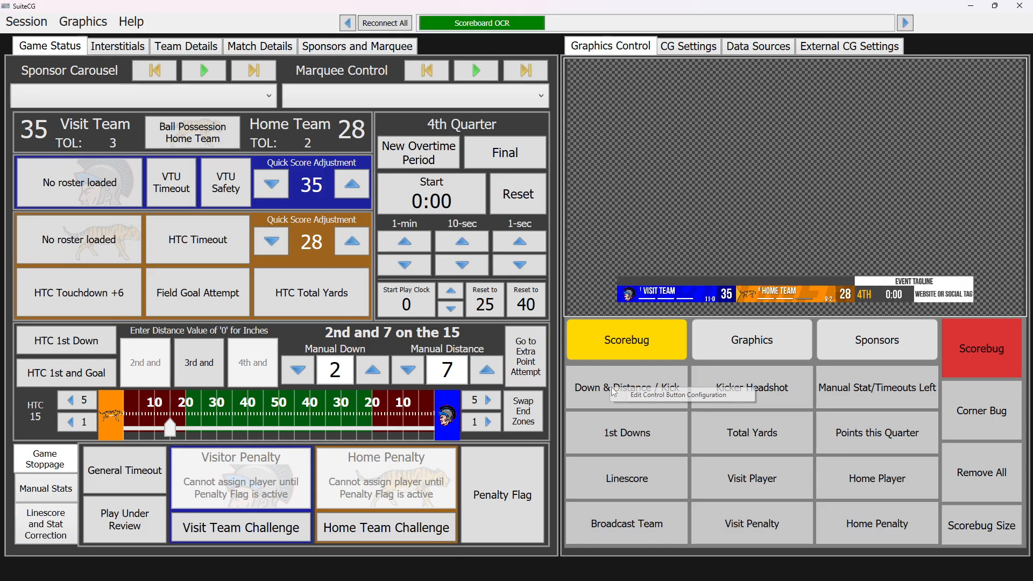
pyautogui.click(634, 395)
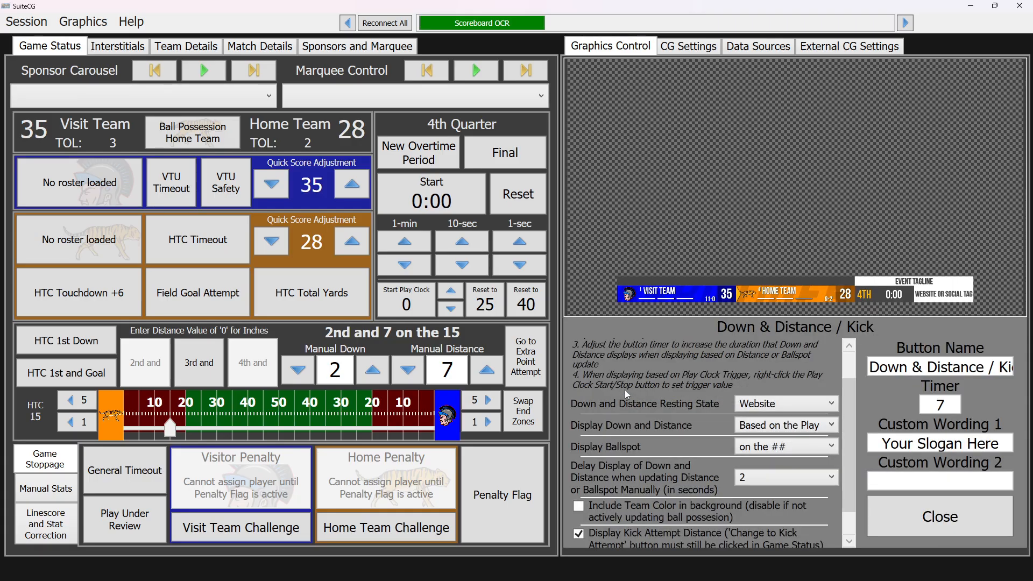
pyautogui.click(953, 515)
# - Try 15 as the play clock value that triggers the down and distance display, and return it to 24
pyautogui.rightClick(421, 307)
pyautogui.click(441, 320)
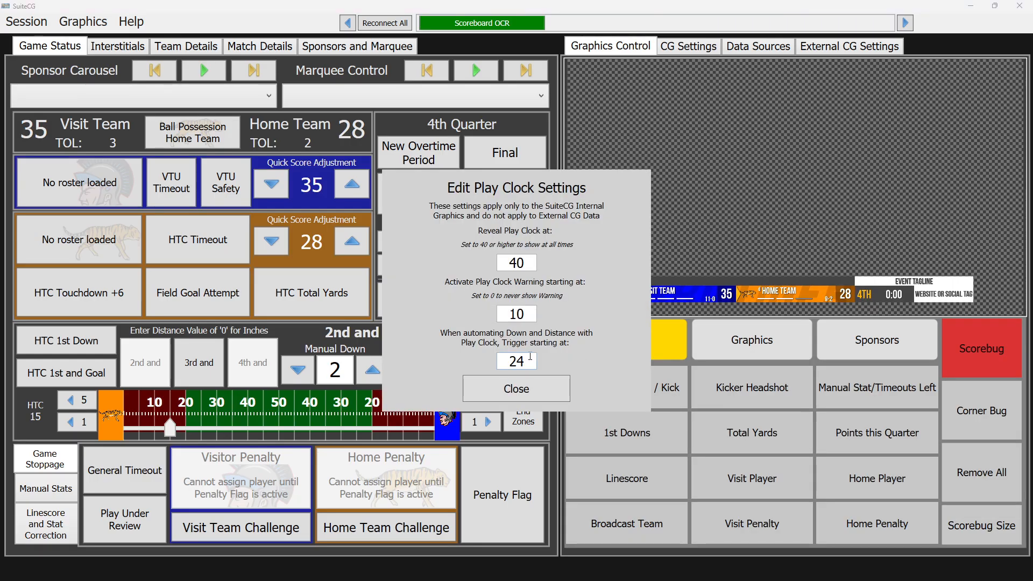
pyautogui.doubleClick(503, 358)
pyautogui.write('15')
pyautogui.doubleClick(511, 361)
pyautogui.write('24')
pyautogui.click(528, 398)
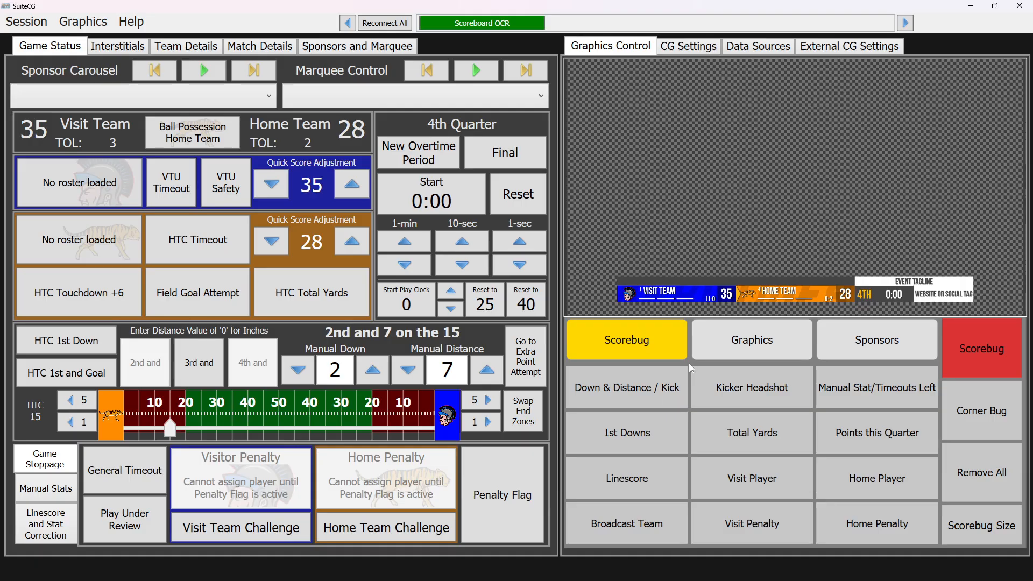
# - Examine the Display Ballspot options in the Down & Distance / Kick configuration without changing the selection
pyautogui.rightClick(628, 392)
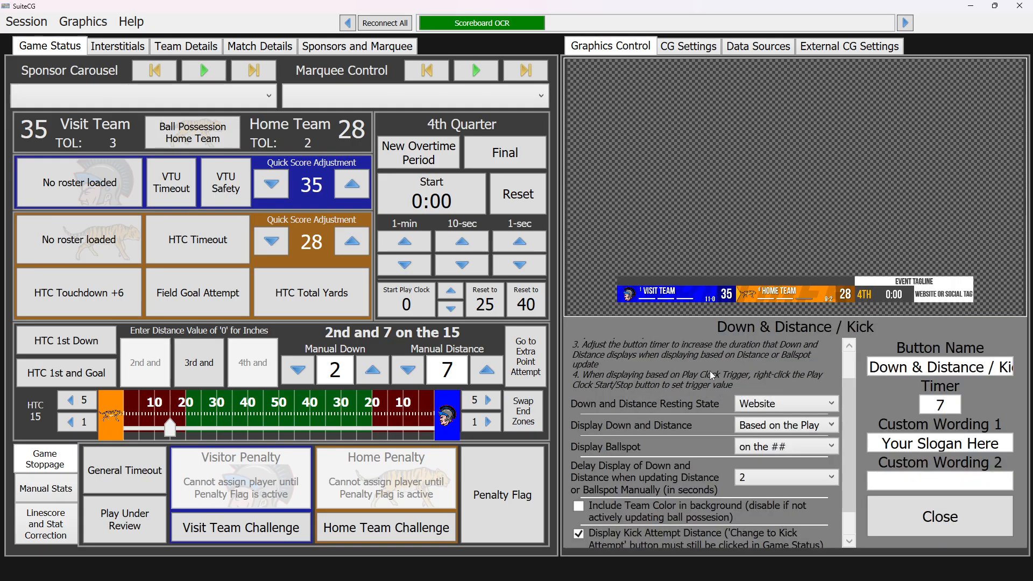
pyautogui.scroll(-1, 711, 376)
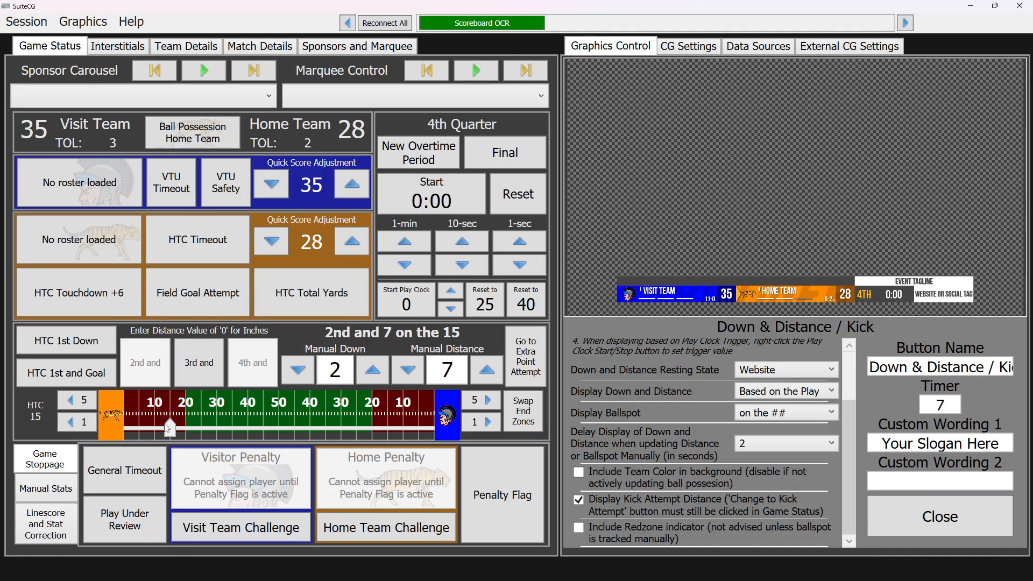
pyautogui.click(759, 414)
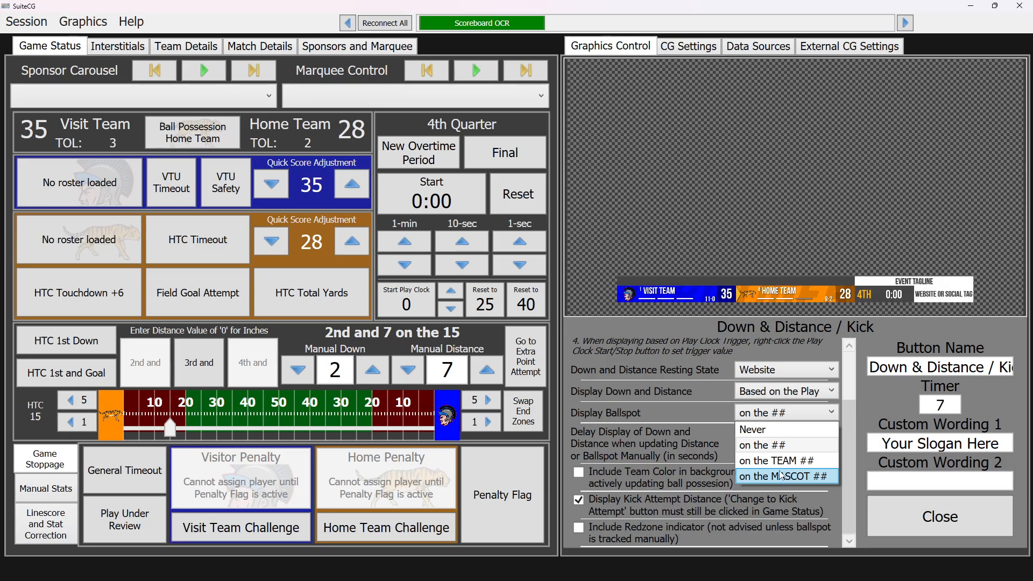
pyautogui.click(694, 418)
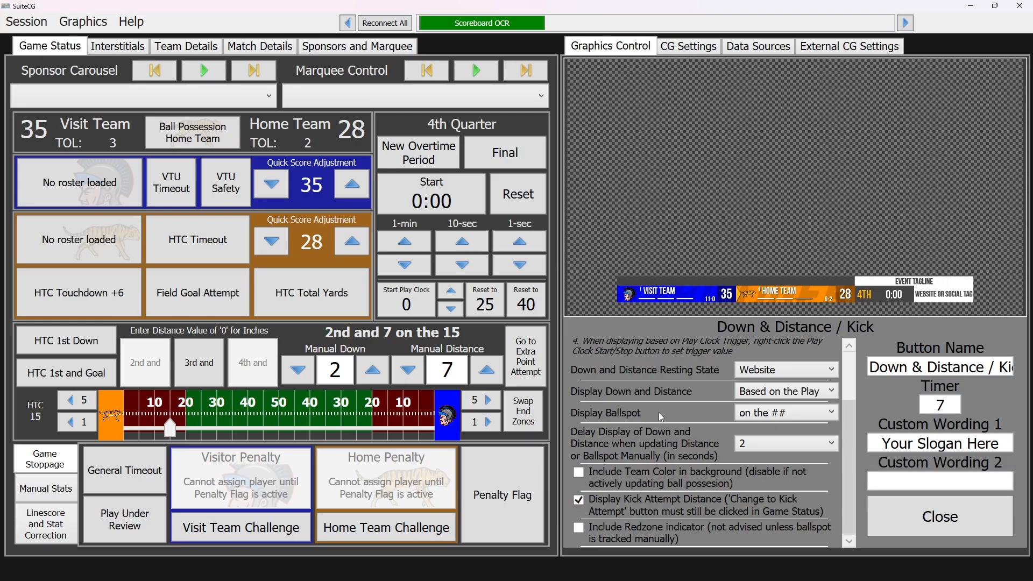
pyautogui.click(775, 413)
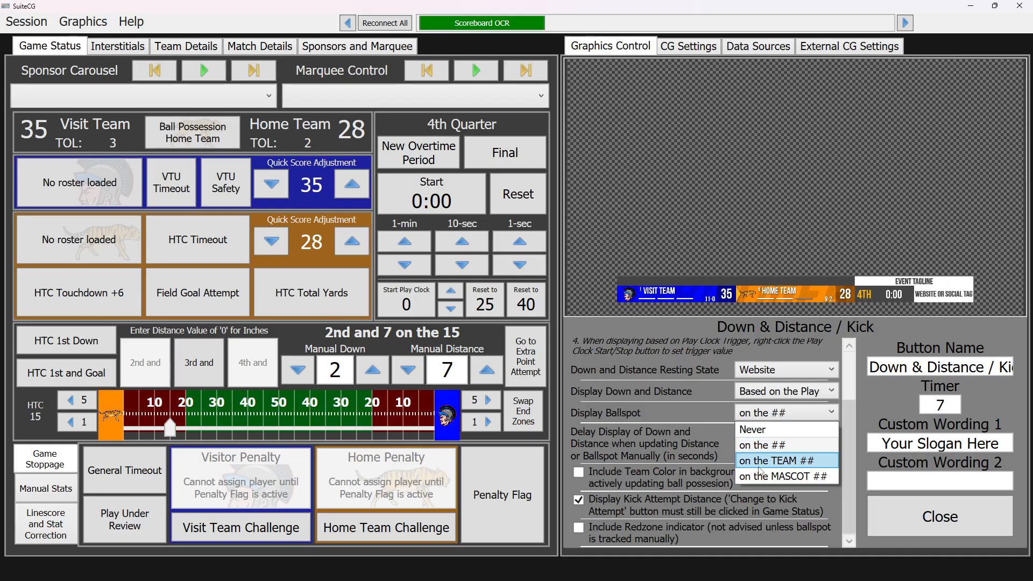
pyautogui.click(704, 422)
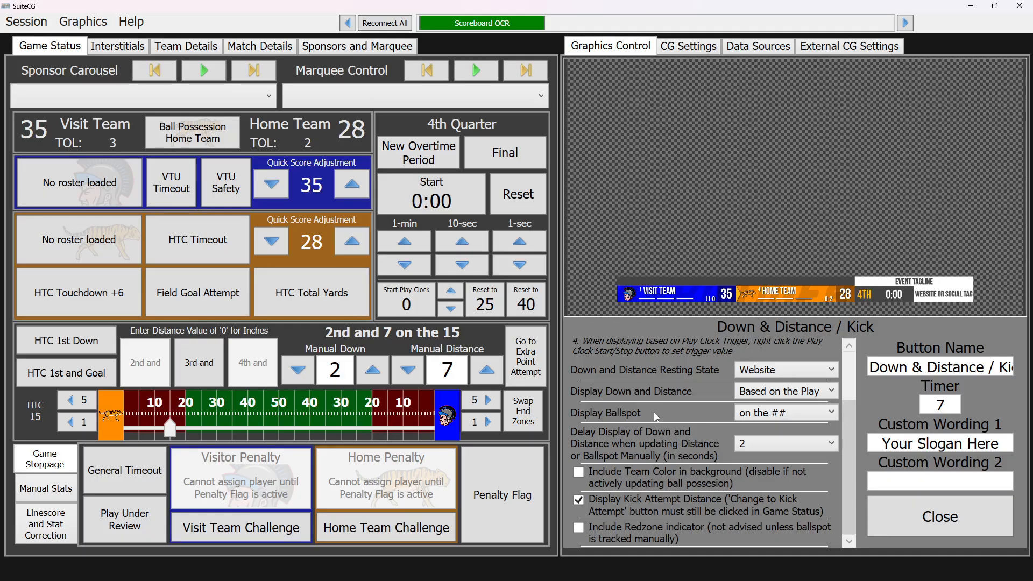
pyautogui.click(904, 510)
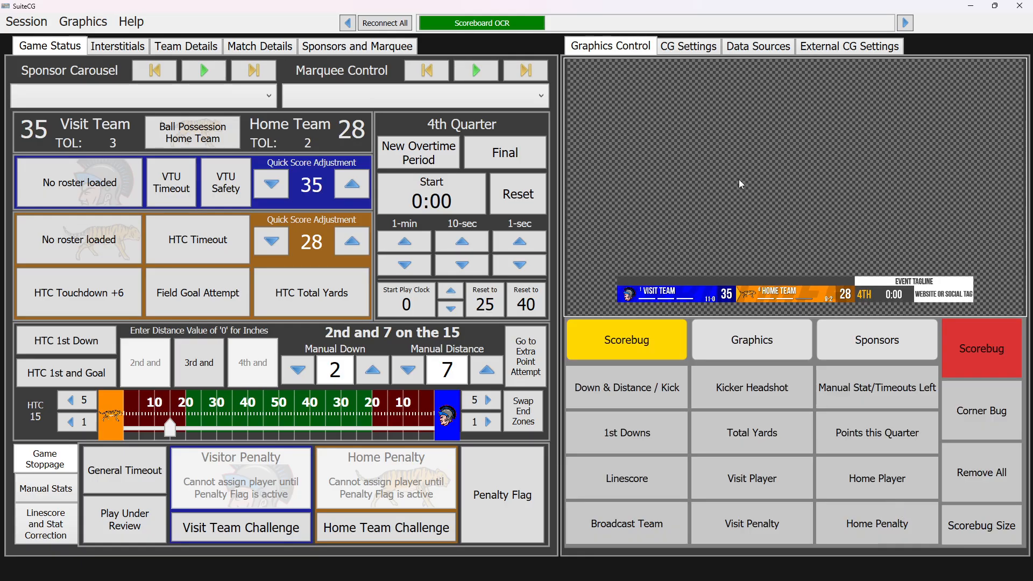
# - Export the data source configuration to a file named test
pyautogui.click(753, 49)
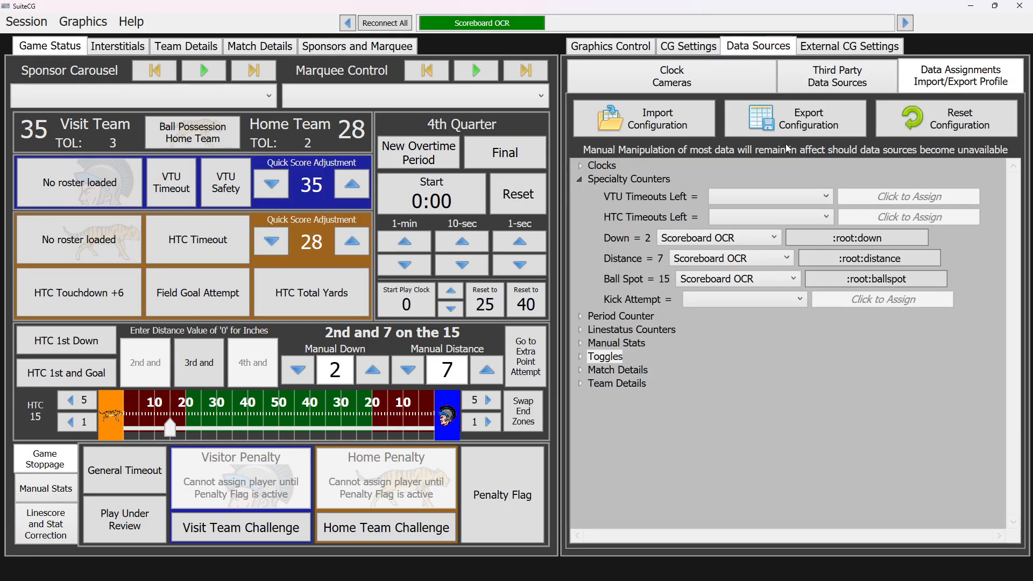
pyautogui.click(790, 125)
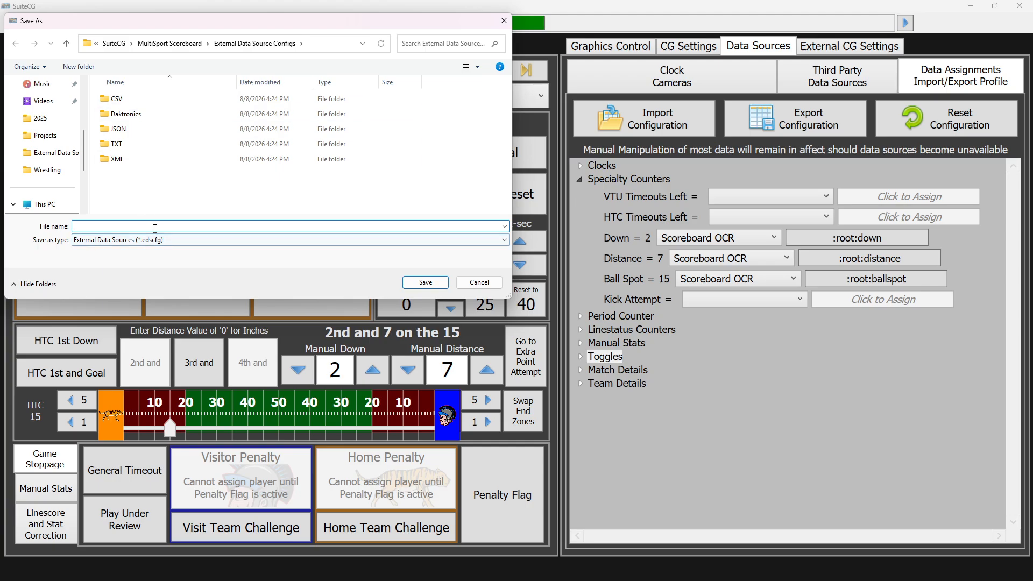
pyautogui.write('test')
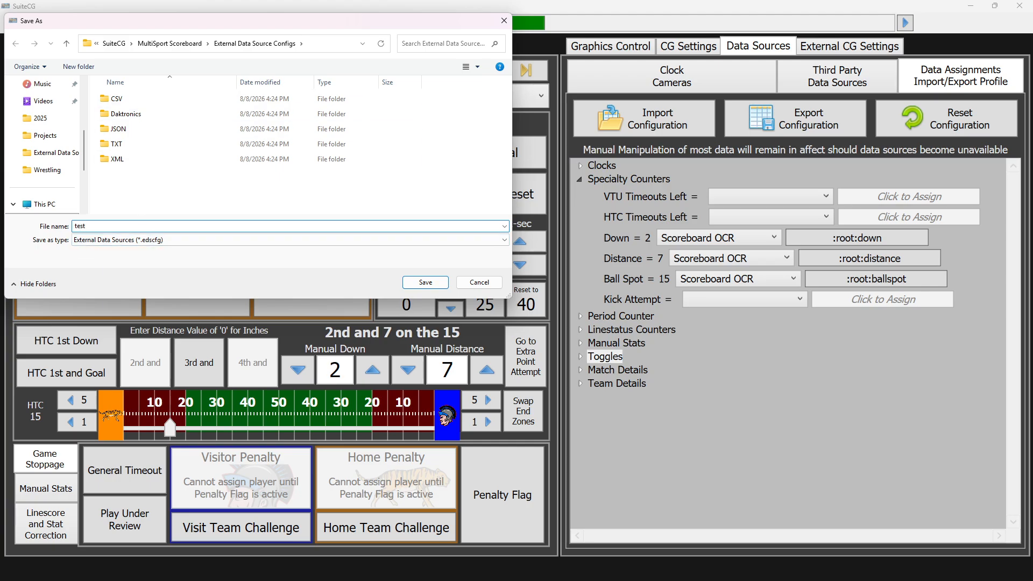
pyautogui.press('Return')
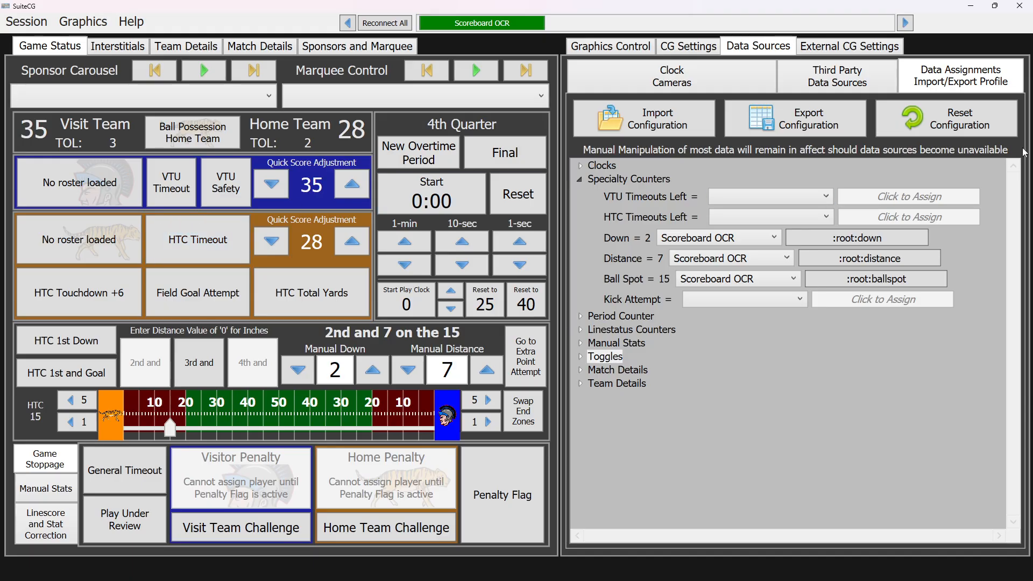
# - Reset the whole data source configuration and restore it by importing test.edscfg
pyautogui.click(990, 121)
pyautogui.click(490, 360)
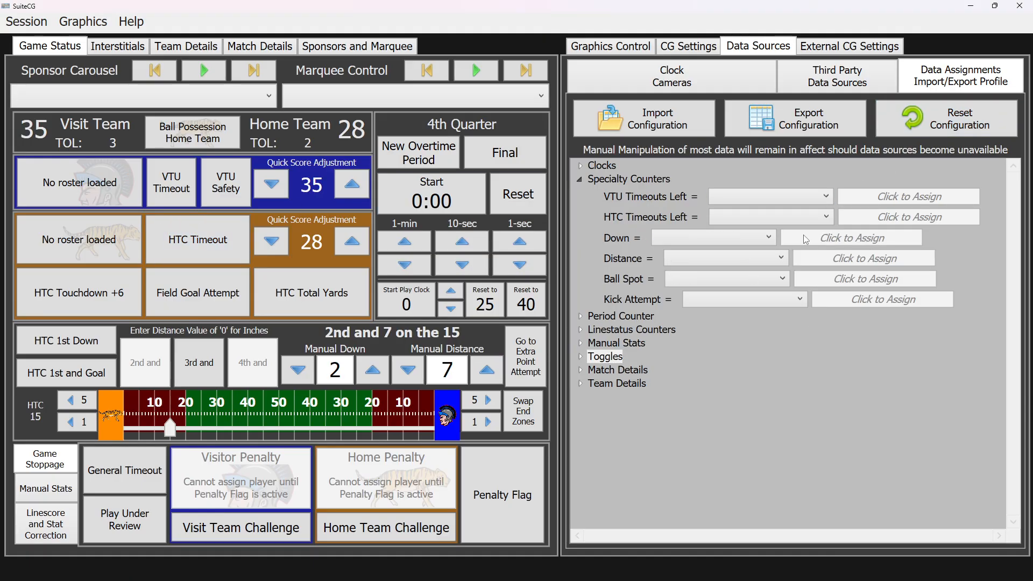
pyautogui.click(827, 84)
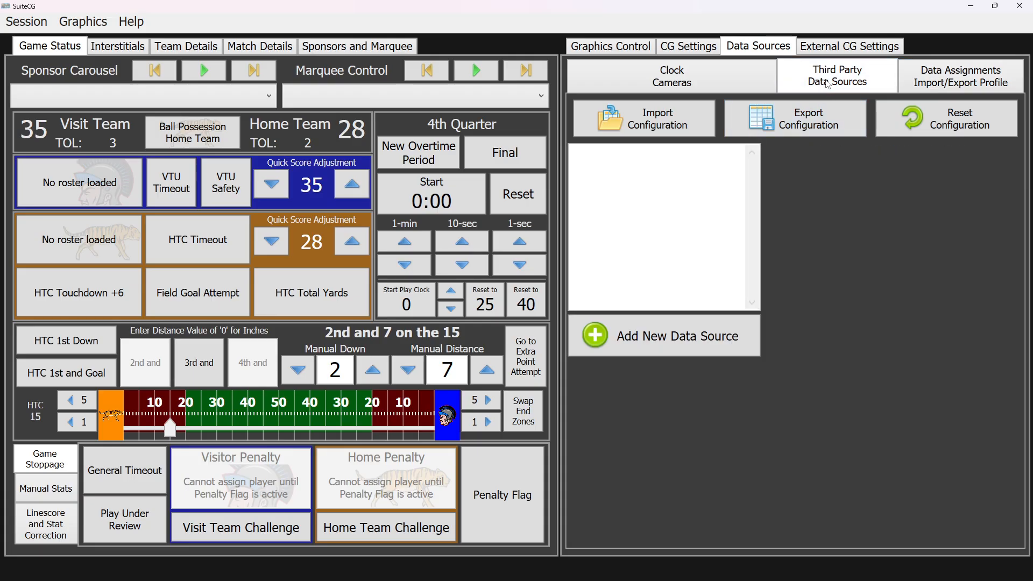
pyautogui.click(637, 132)
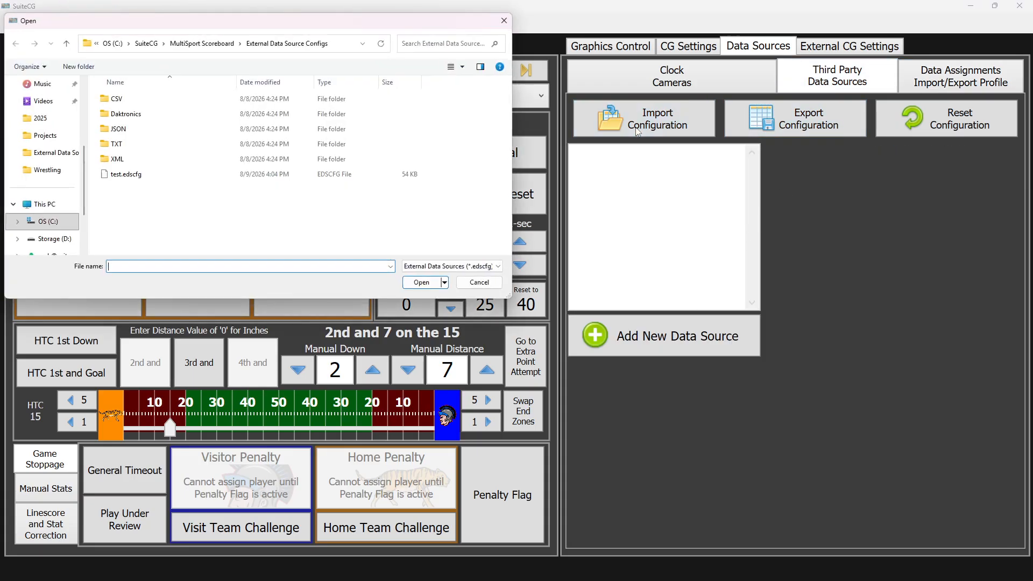
pyautogui.doubleClick(126, 174)
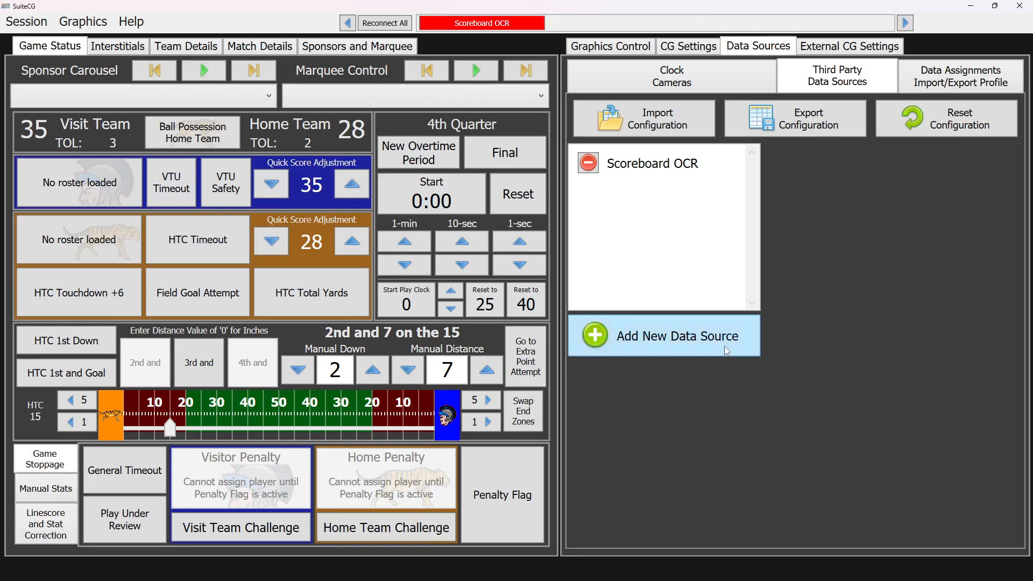
# - Check the imported Clocks and Specialty Counters assignments, and connect the Scoreboard OCR data source
pyautogui.click(972, 83)
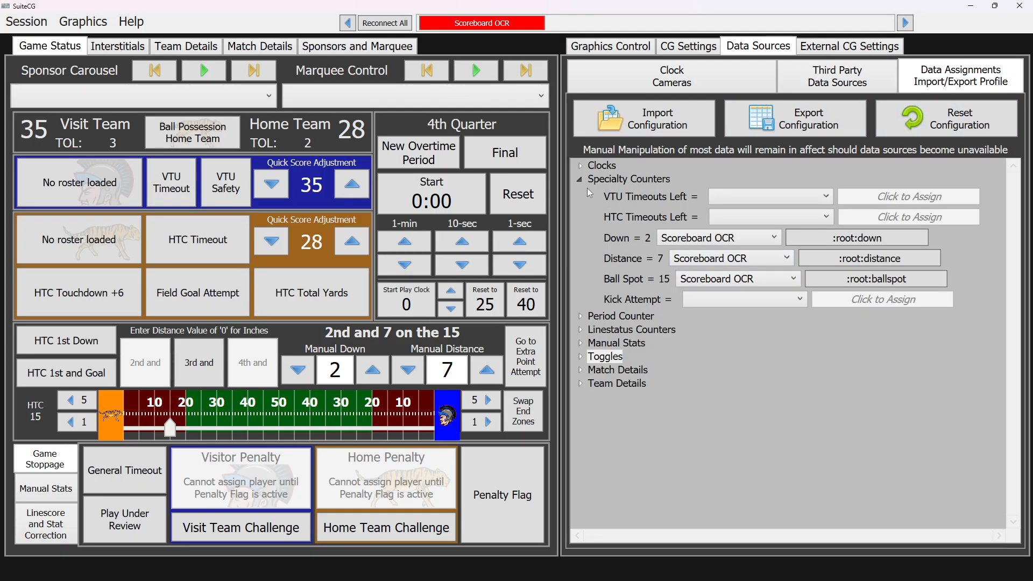
pyautogui.click(580, 165)
pyautogui.click(480, 24)
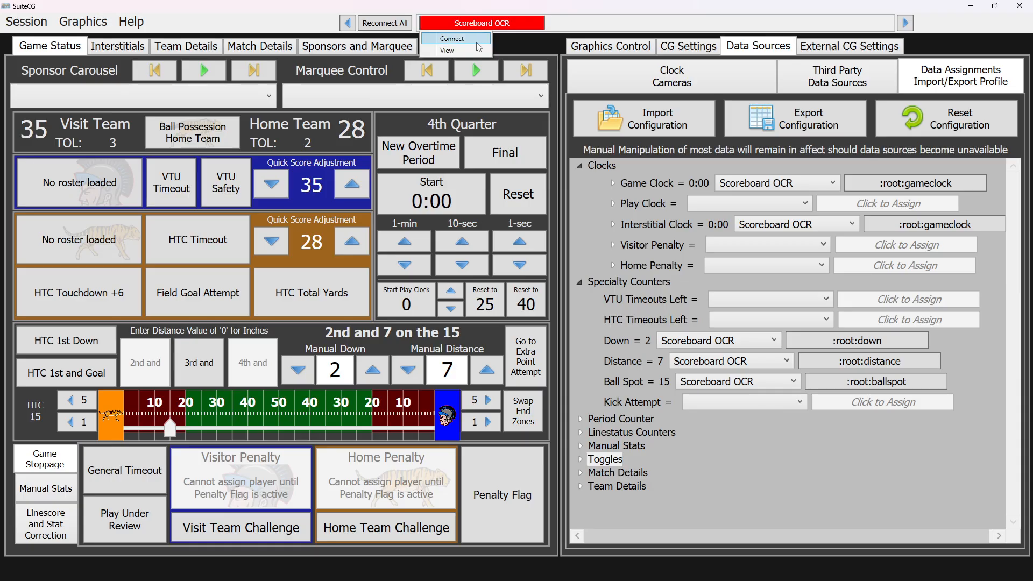
pyautogui.click(474, 41)
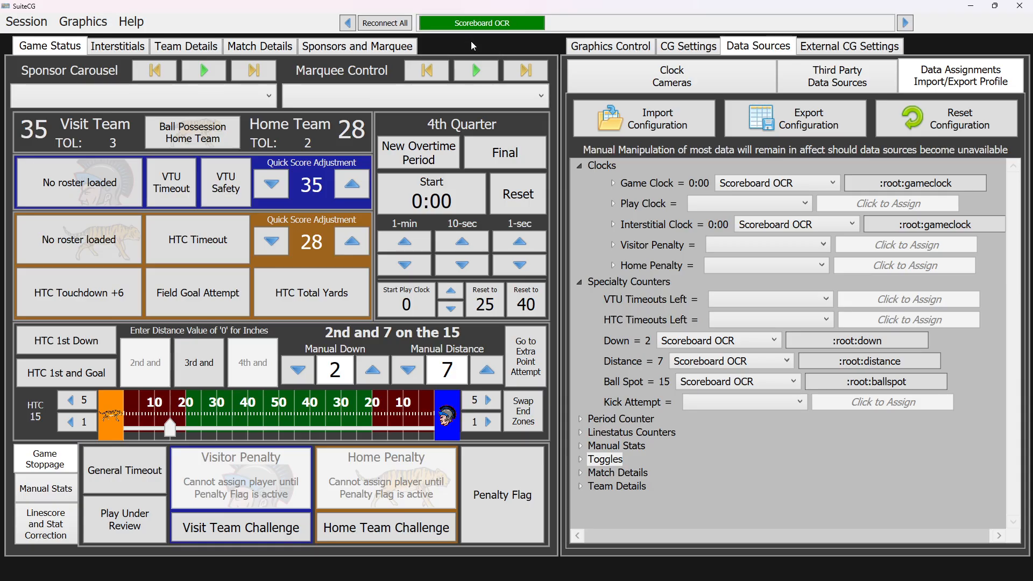